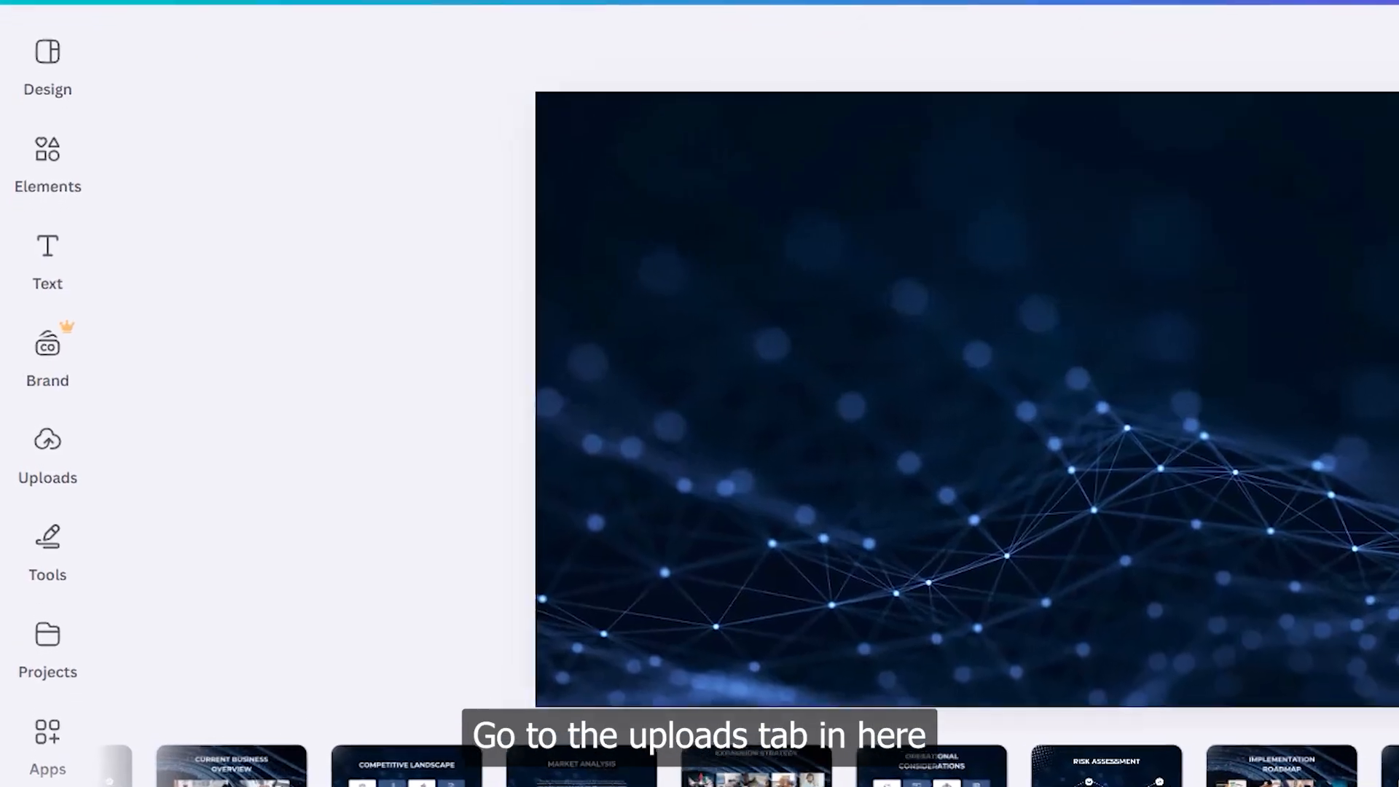
# Upload all four images from the Photos folder on the Desktop to the design's uploads.
pyautogui.click(38, 441)
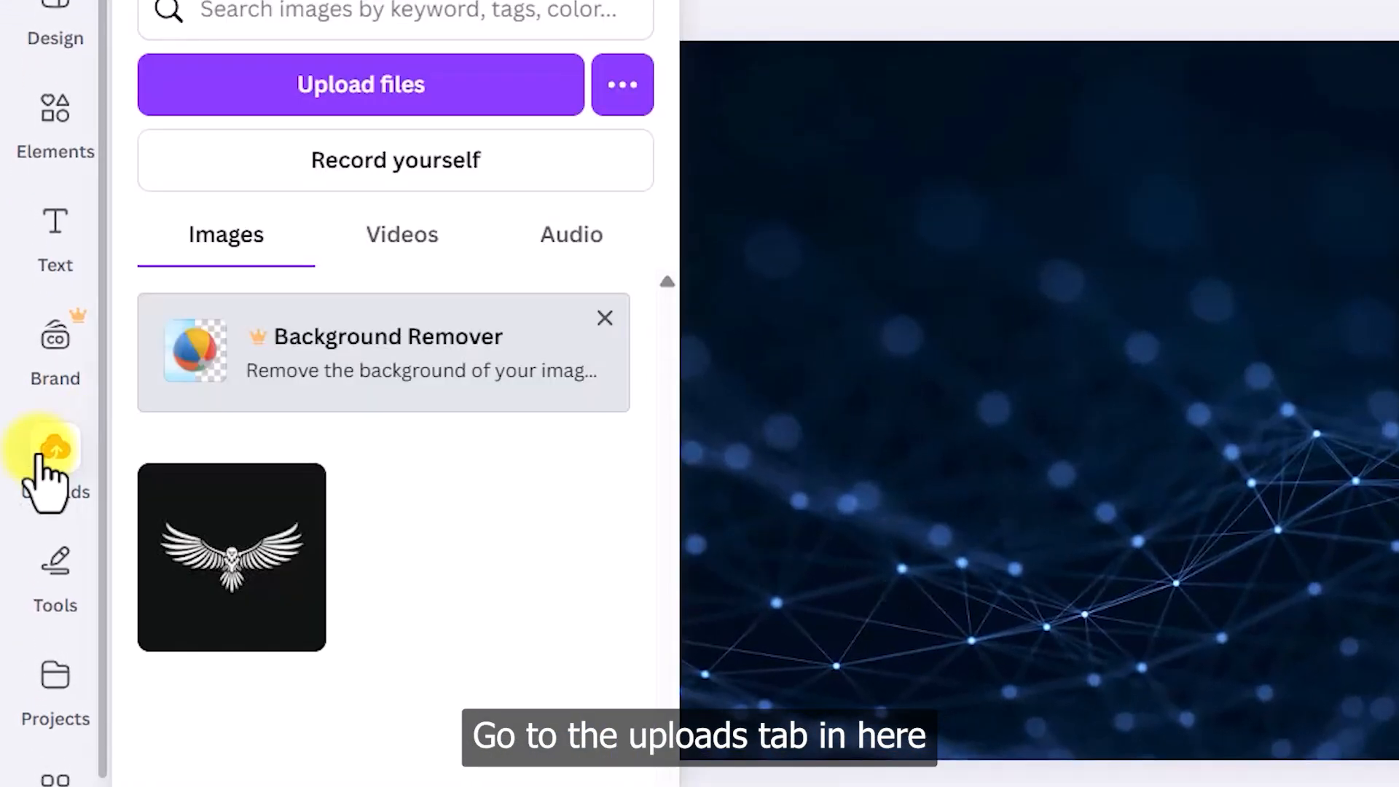
pyautogui.click(409, 109)
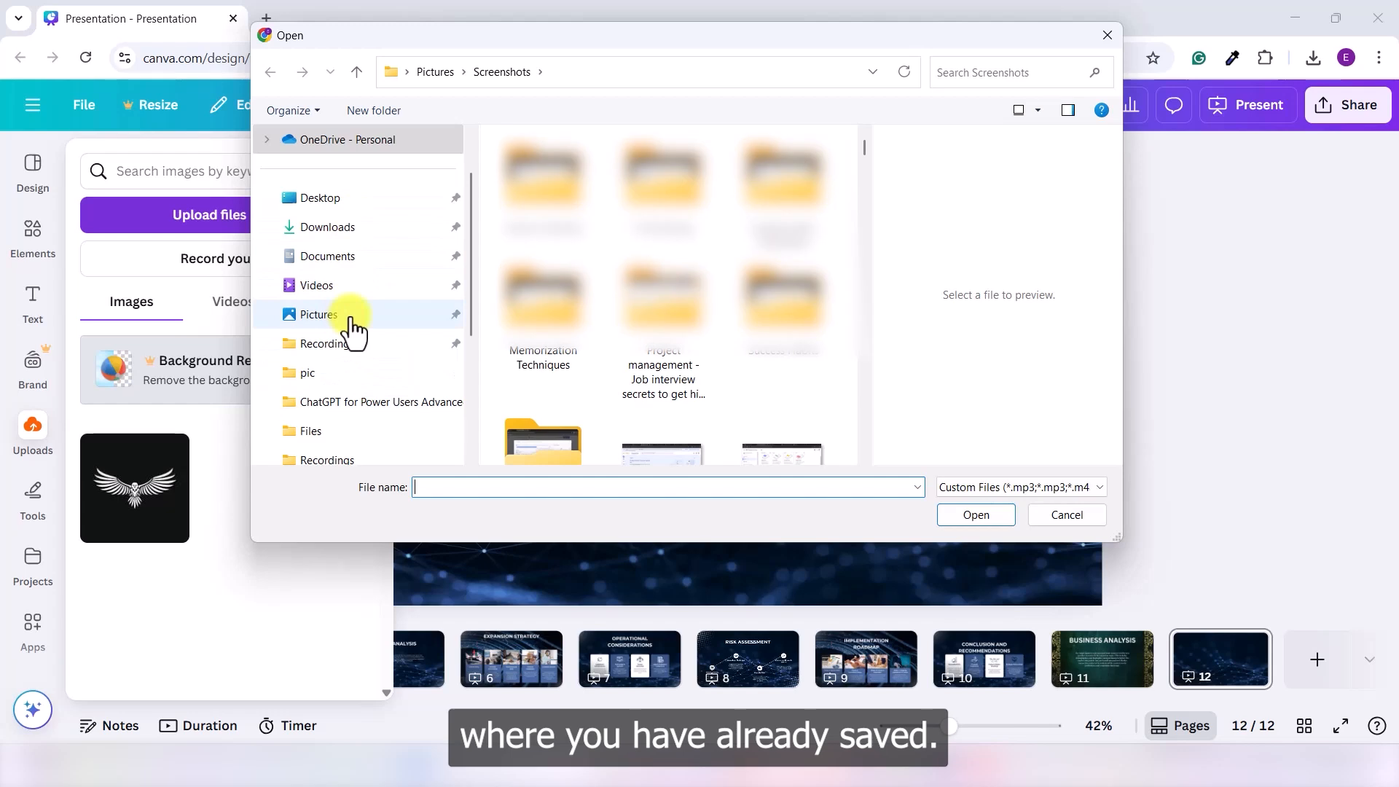
pyautogui.click(349, 208)
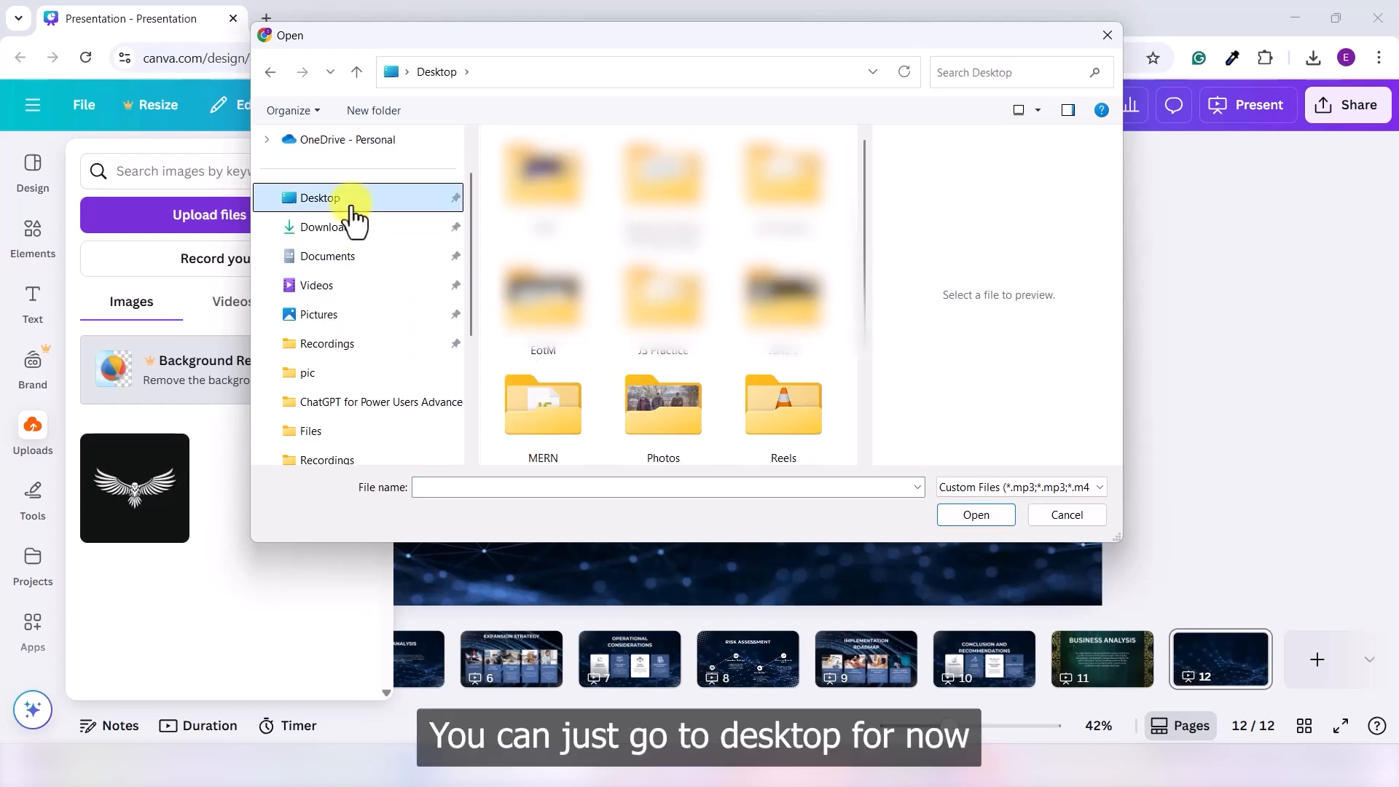
pyautogui.doubleClick(653, 426)
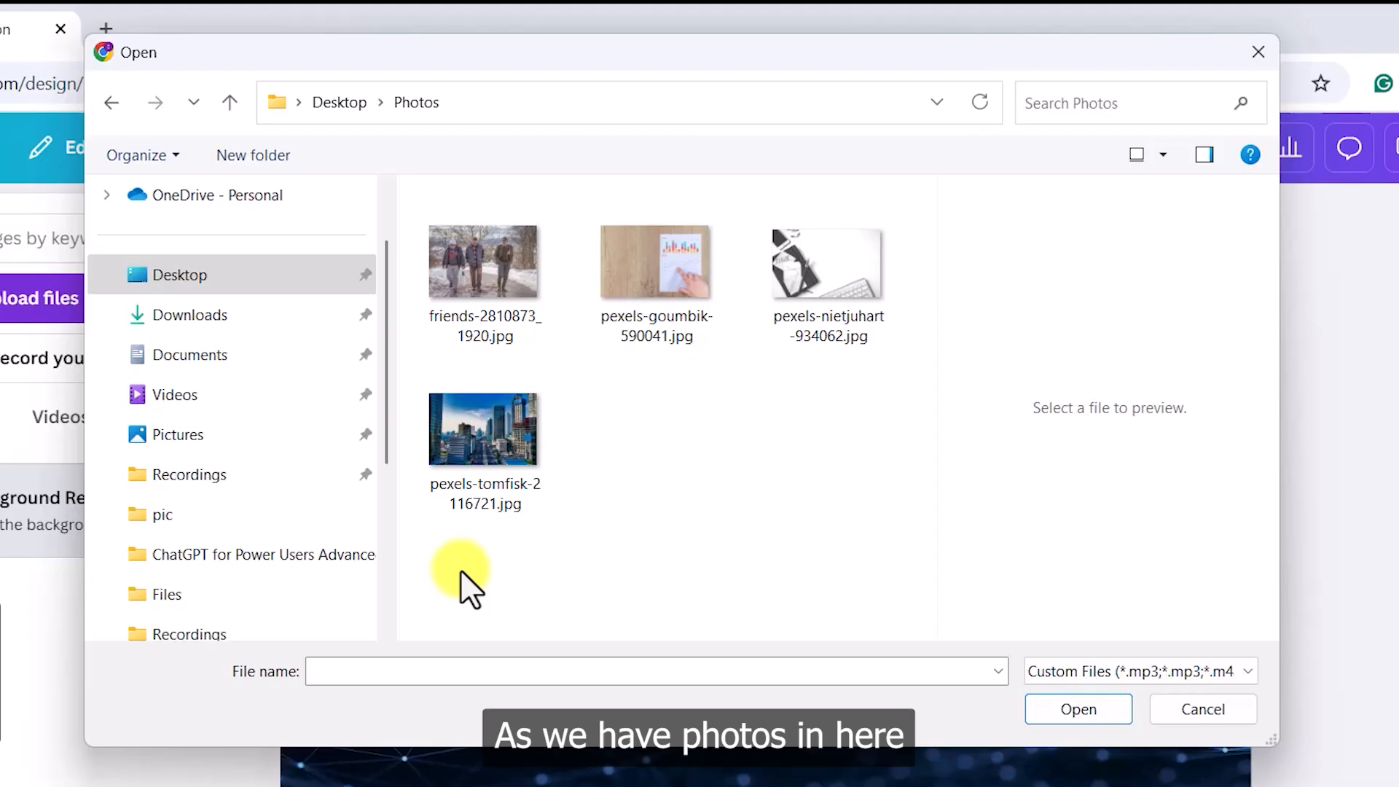
pyautogui.moveTo(479, 519); pyautogui.dragTo(809, 375)
pyautogui.click(831, 277)
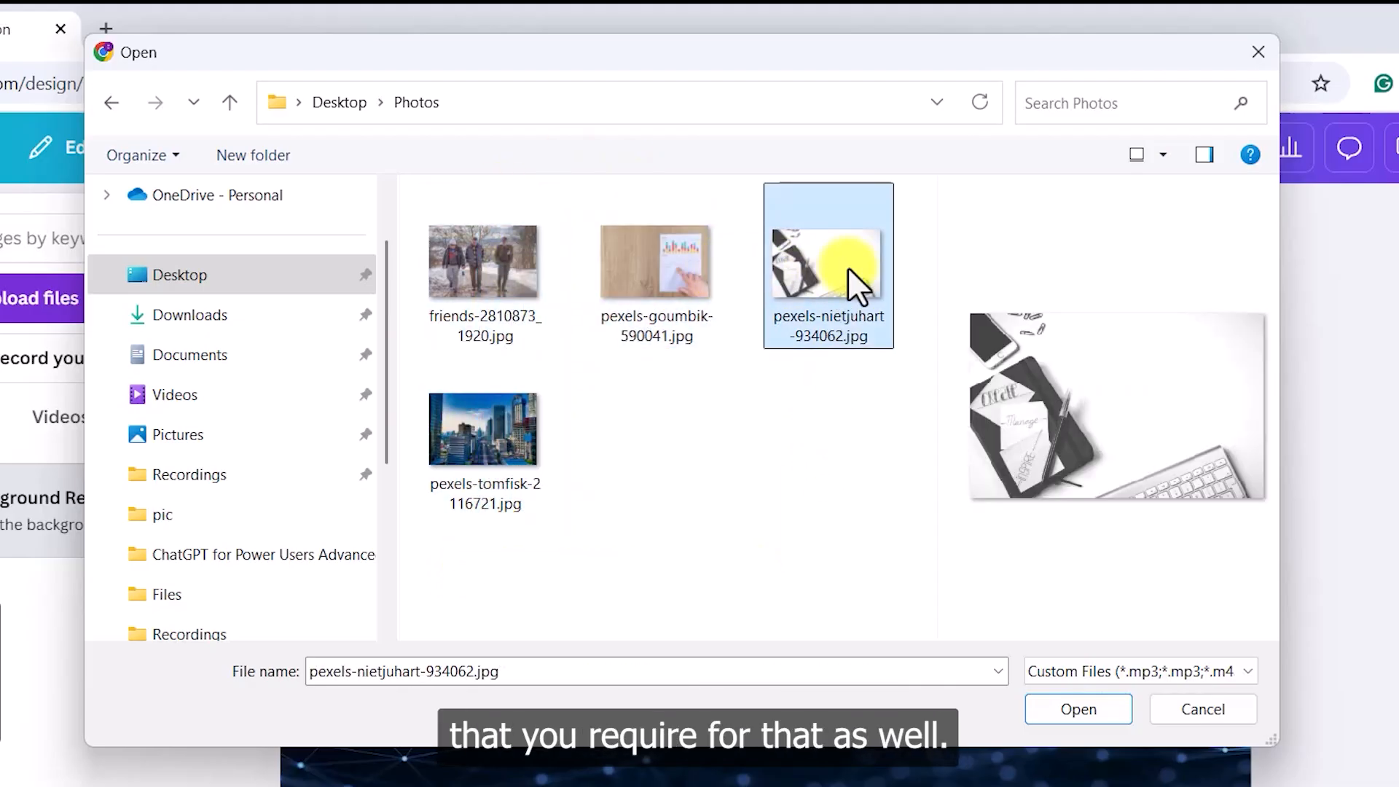
pyautogui.click(727, 375)
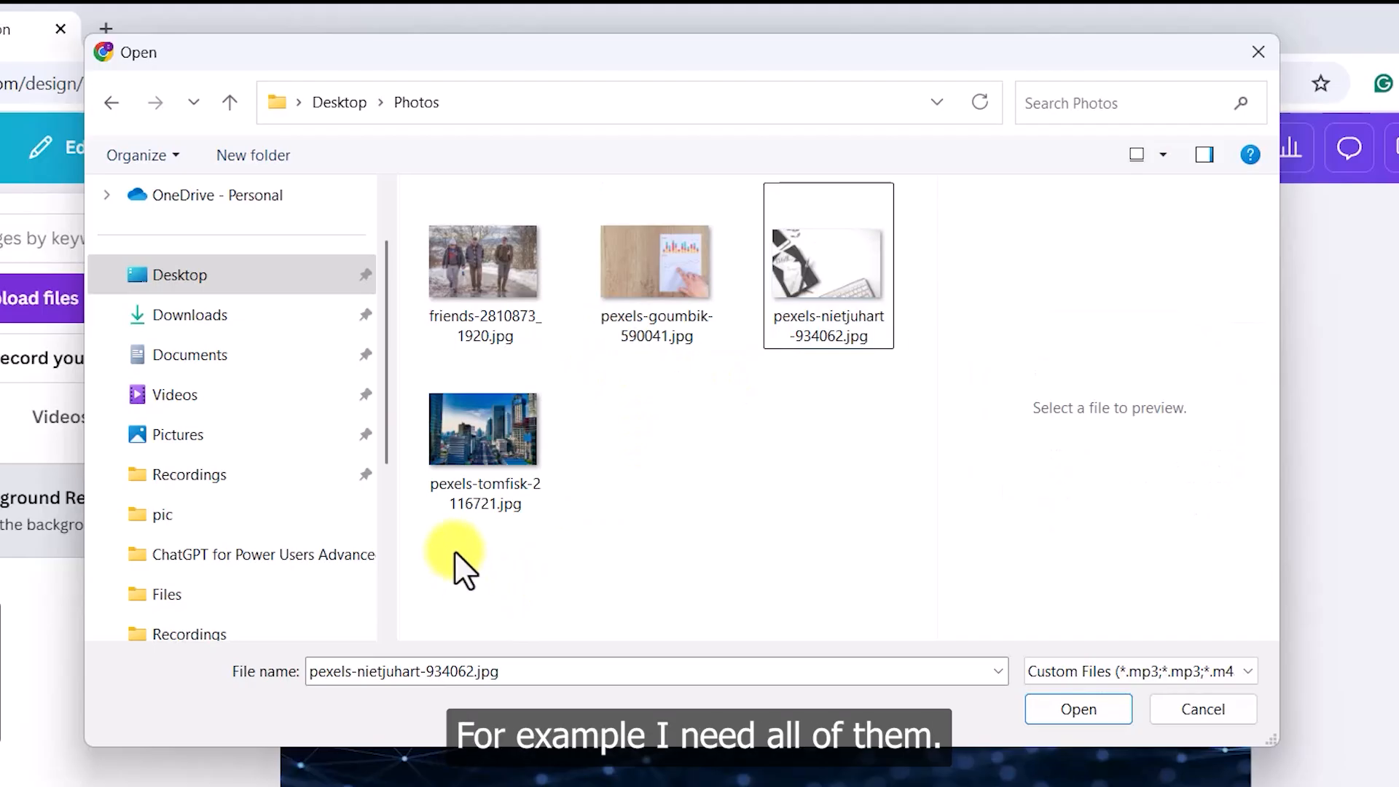
pyautogui.moveTo(479, 559); pyautogui.dragTo(831, 217)
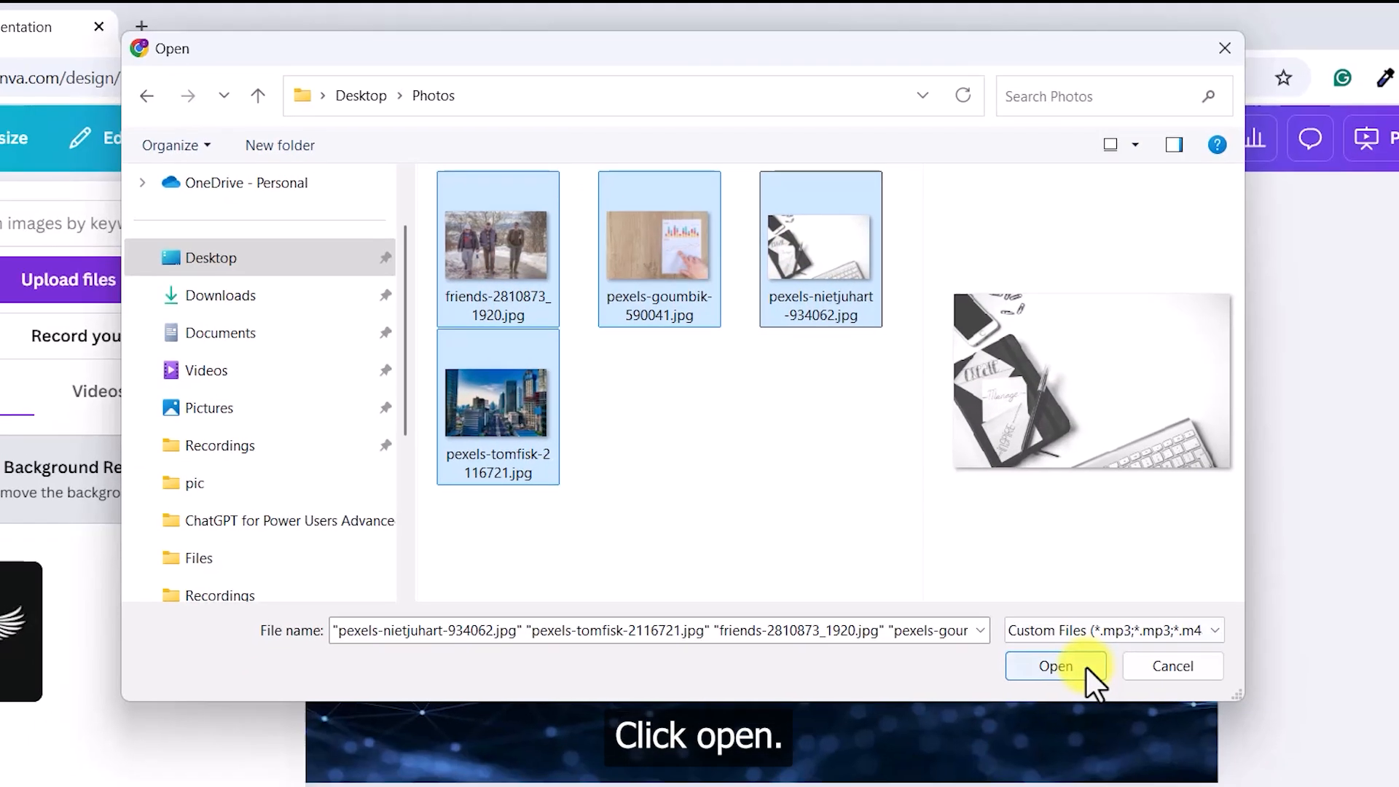
pyautogui.click(1078, 709)
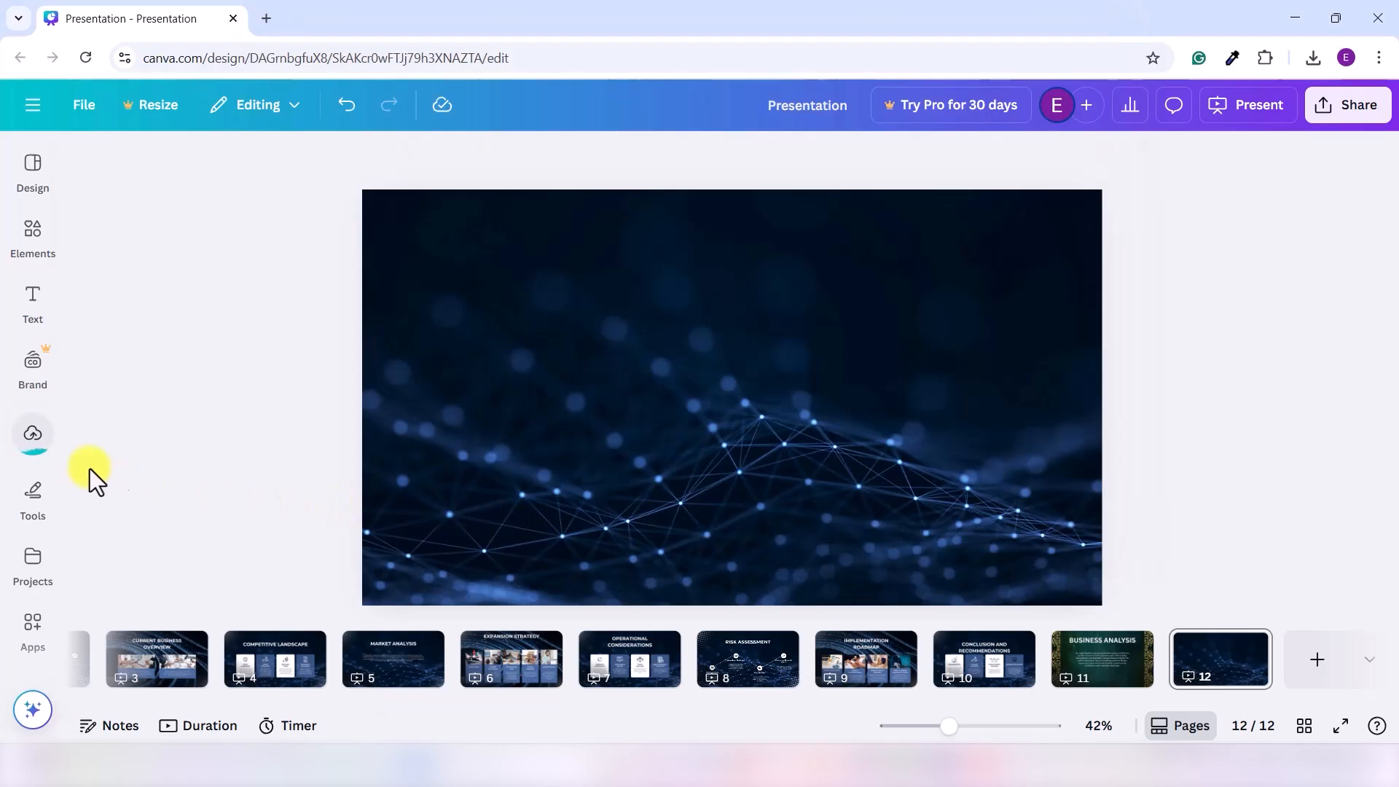
# Add the uploaded photo of a hand pointing at a printed chart to slide 12.
pyautogui.click(29, 440)
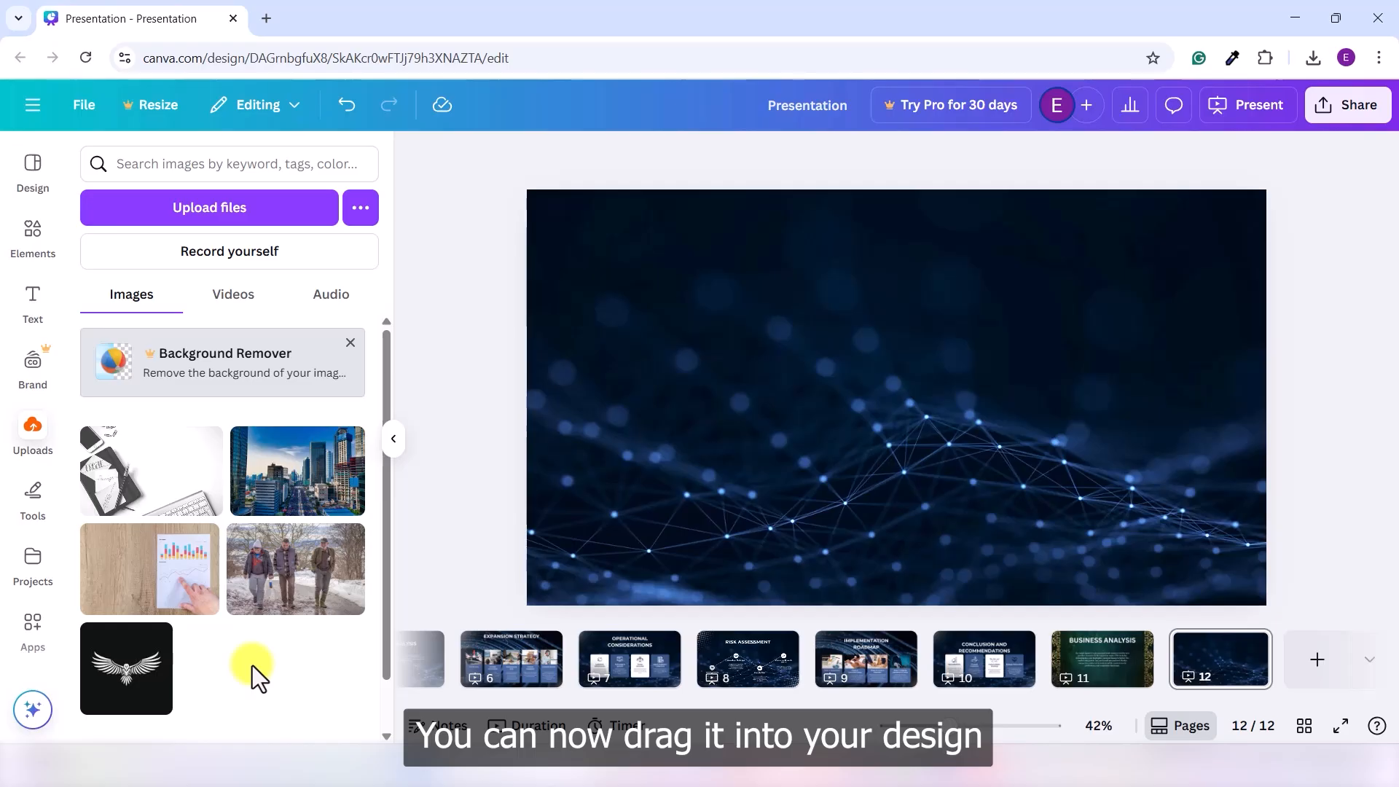
pyautogui.click(149, 568)
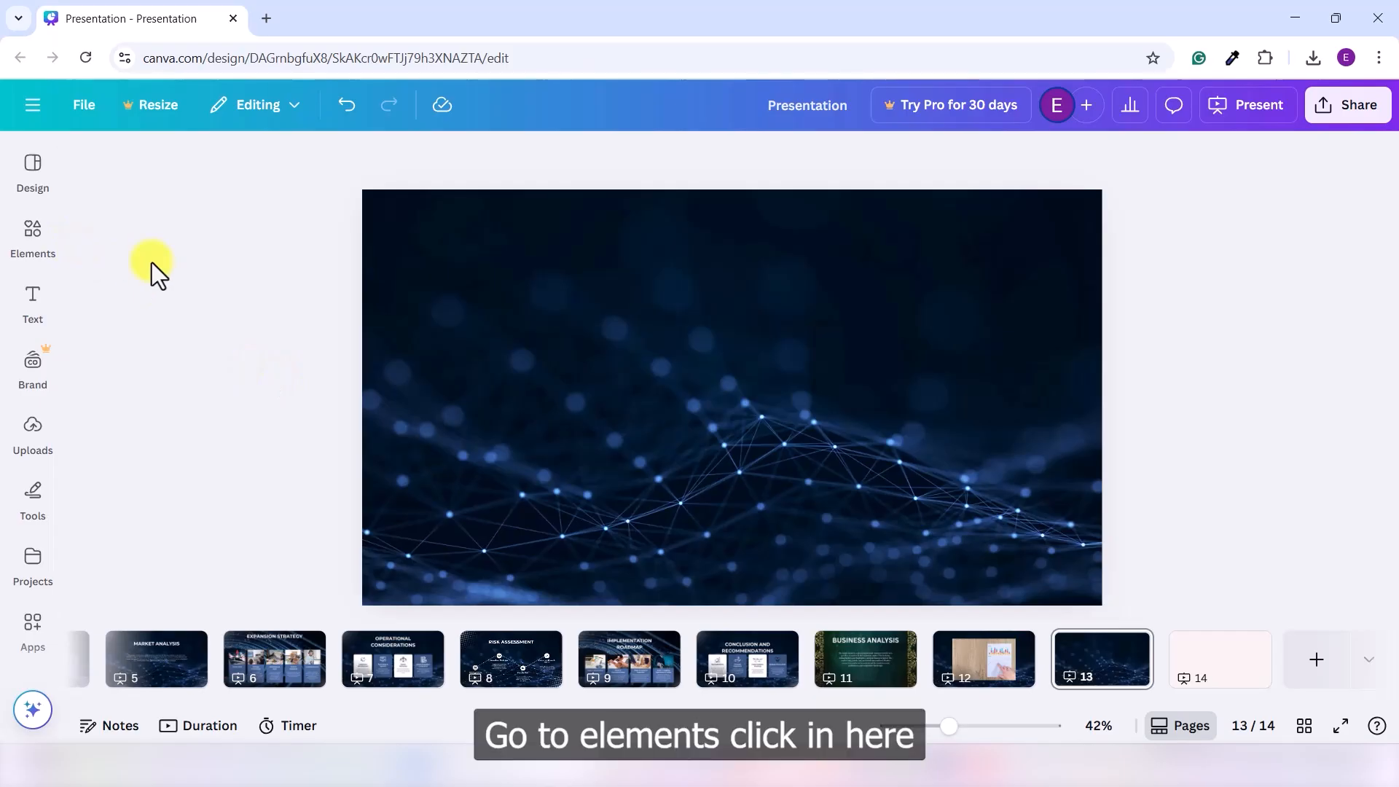
# Search the elements library for "teamwork" and restrict the results to photos.
pyautogui.click(38, 240)
pyautogui.click(191, 178)
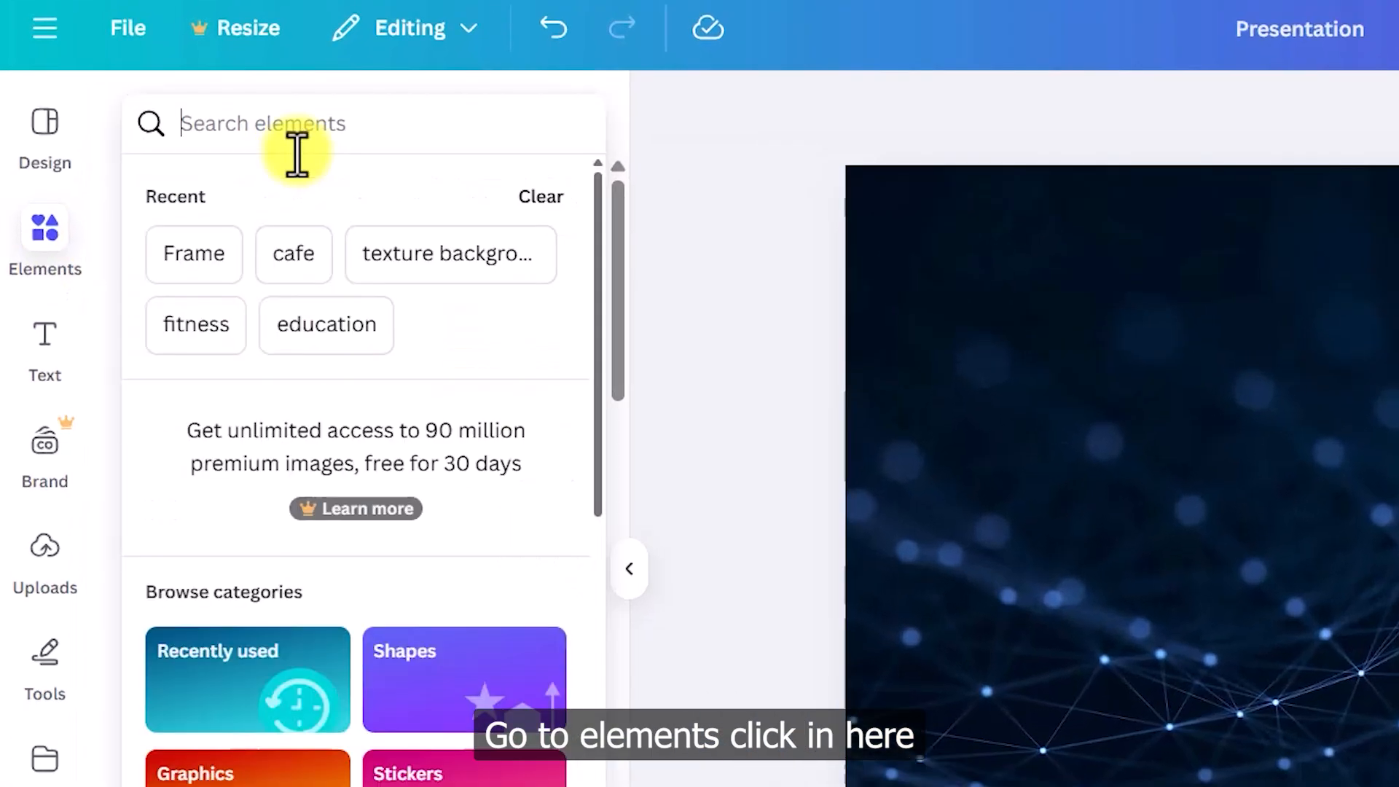
pyautogui.write('teamwork')
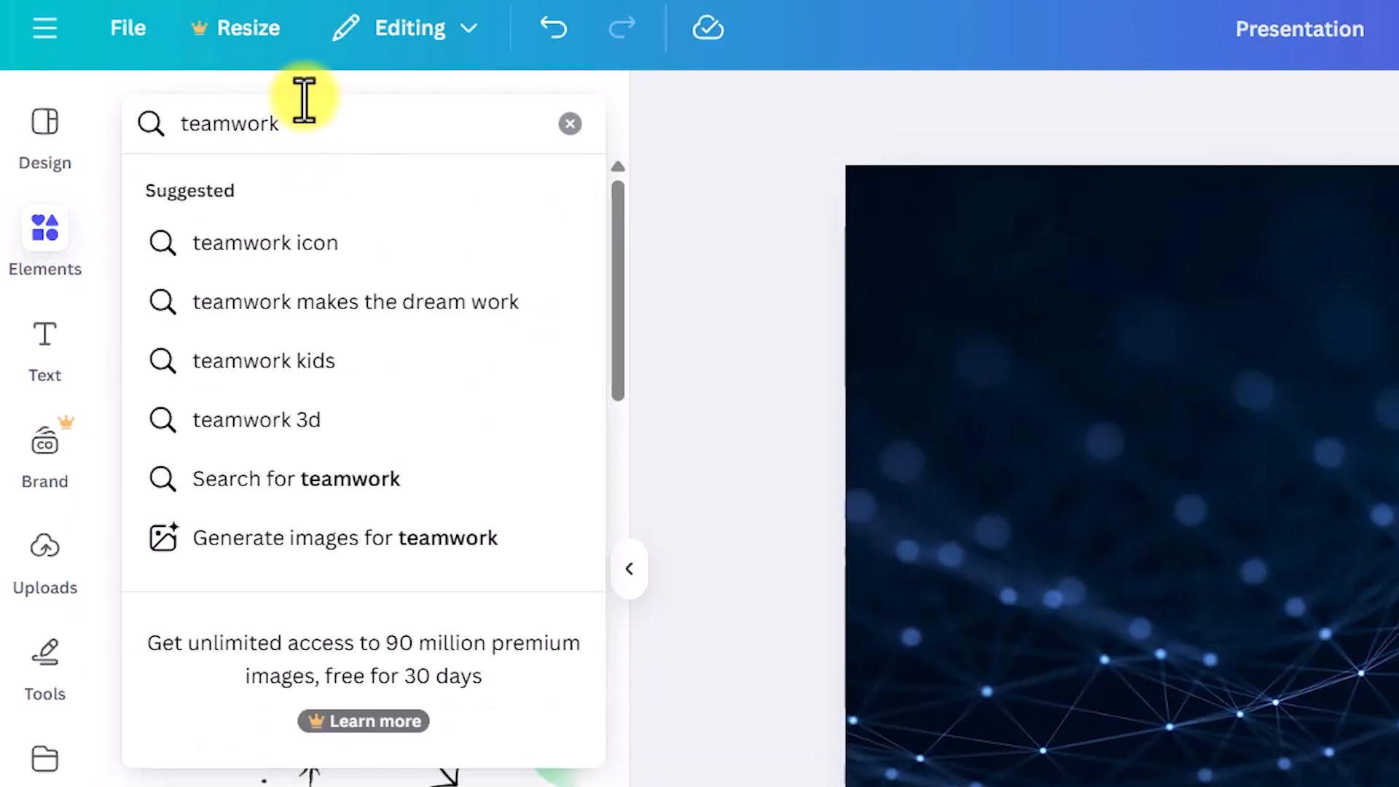
pyautogui.press('Return')
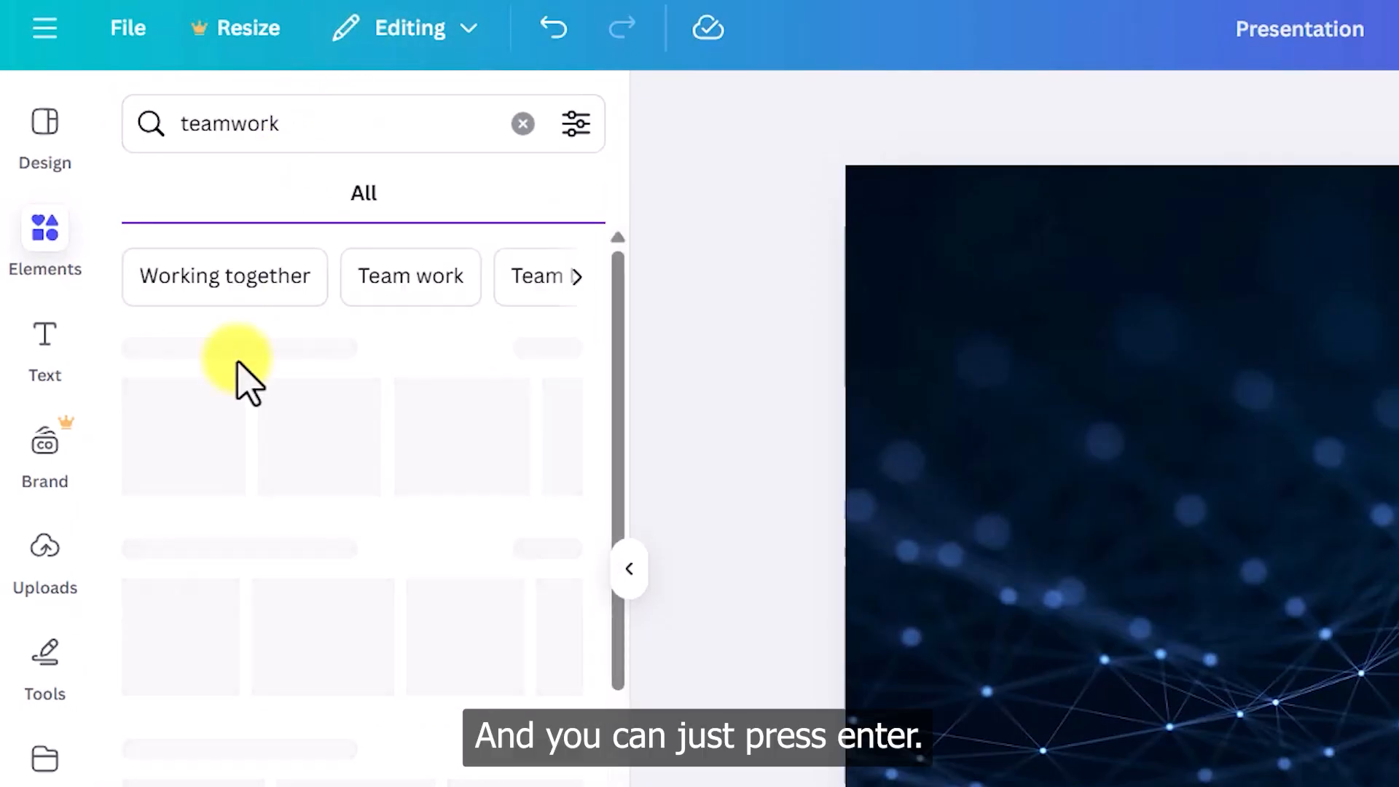
pyautogui.click(352, 232)
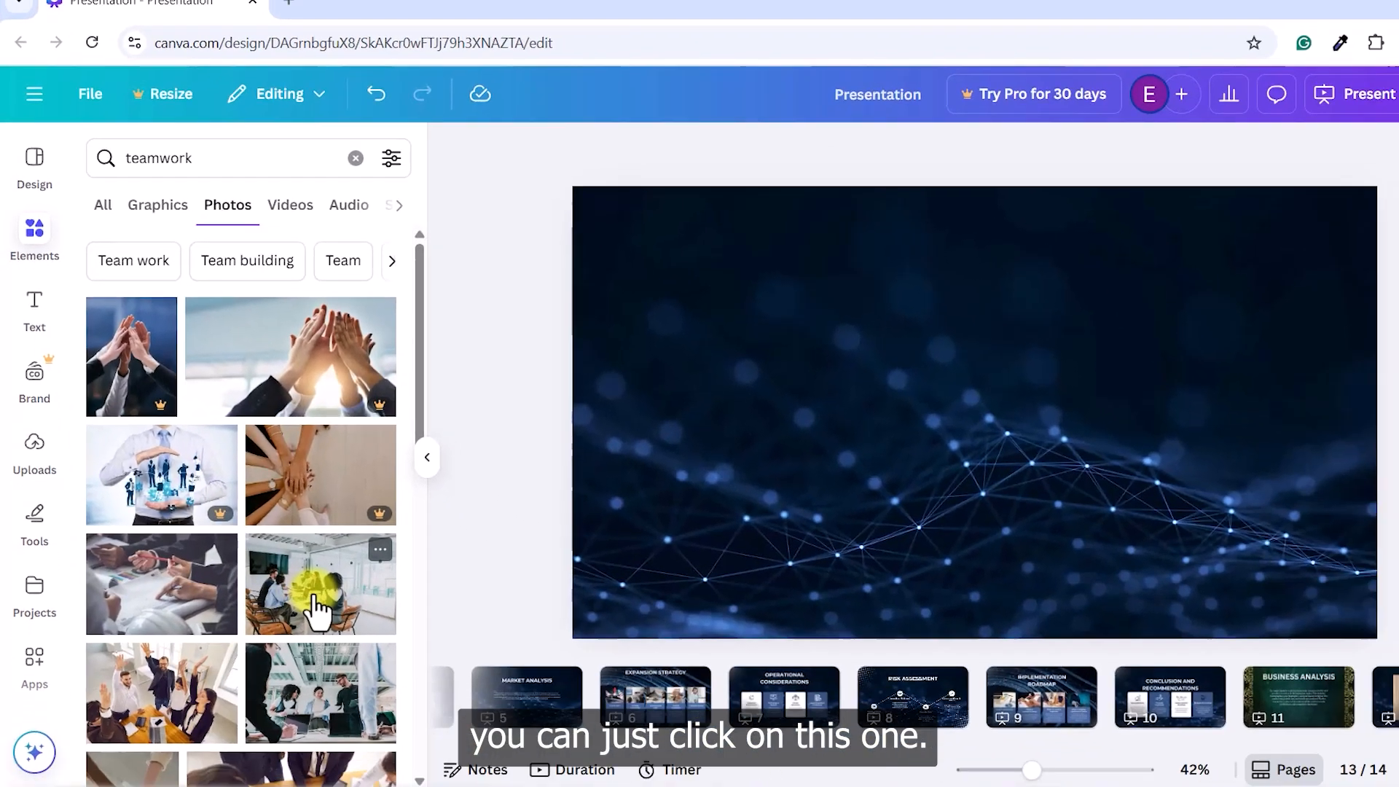
# Add the office meeting photo to slide 13, shrink it to about a third of the slide's width, and place it in the upper-left area.
pyautogui.click(313, 607)
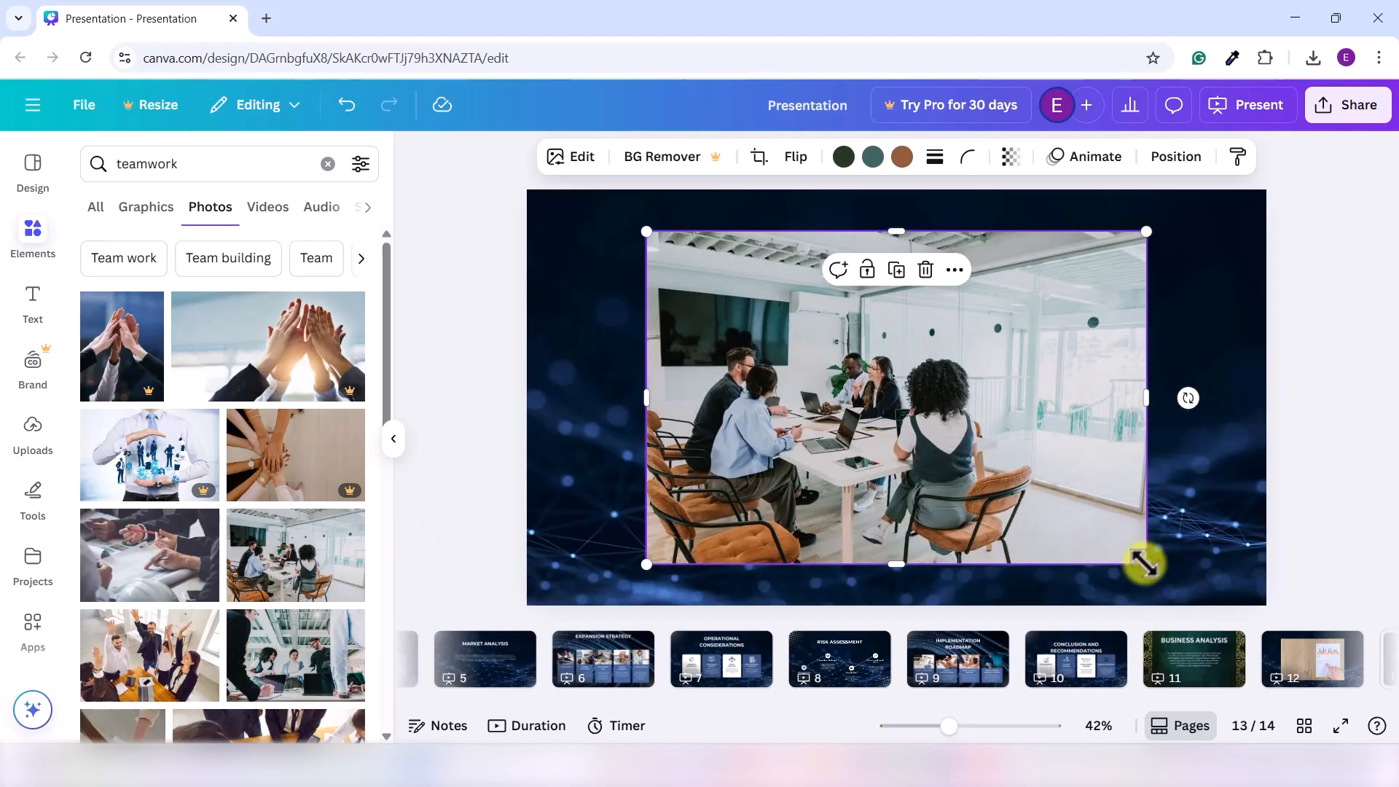
pyautogui.moveTo(1146, 564); pyautogui.dragTo(851, 406)
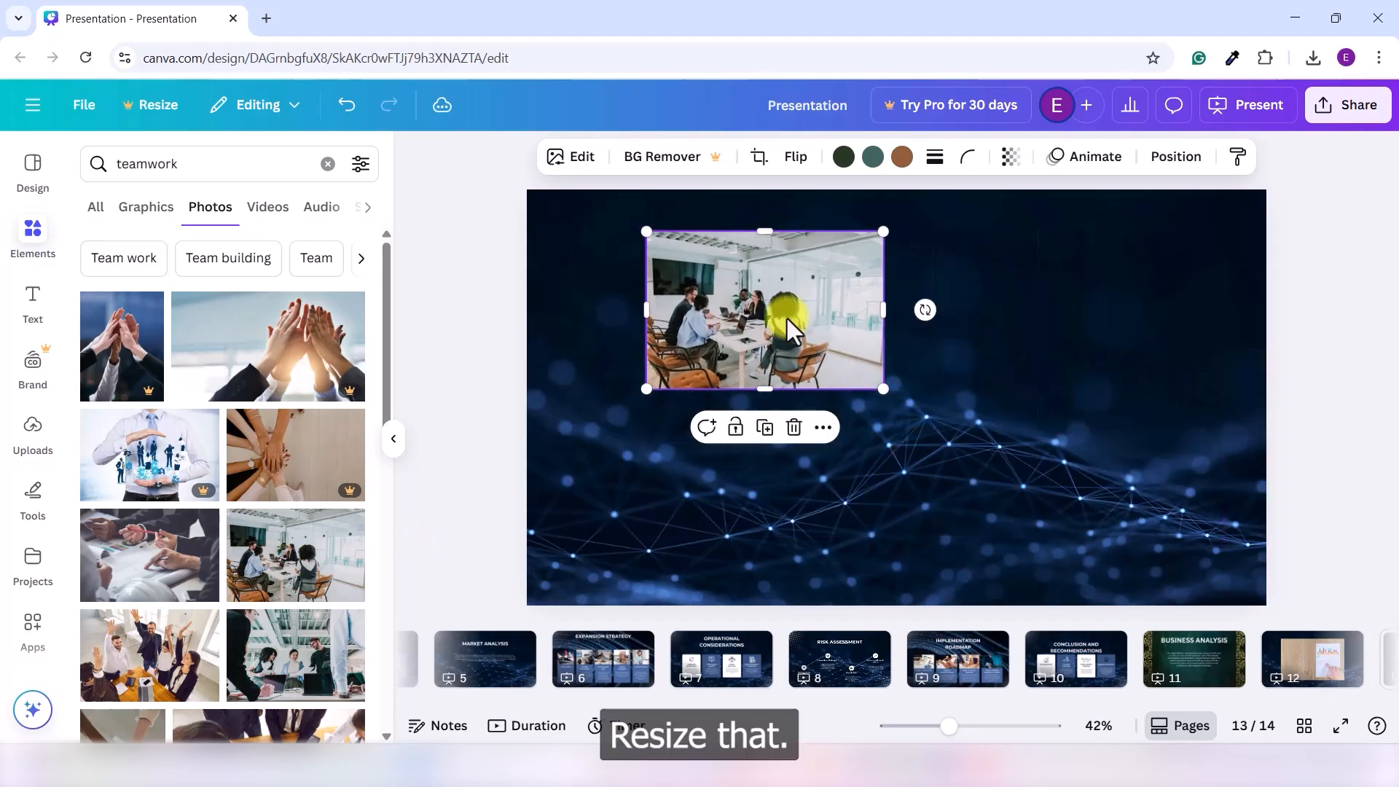
pyautogui.moveTo(780, 321); pyautogui.dragTo(709, 312)
pyautogui.click(942, 411)
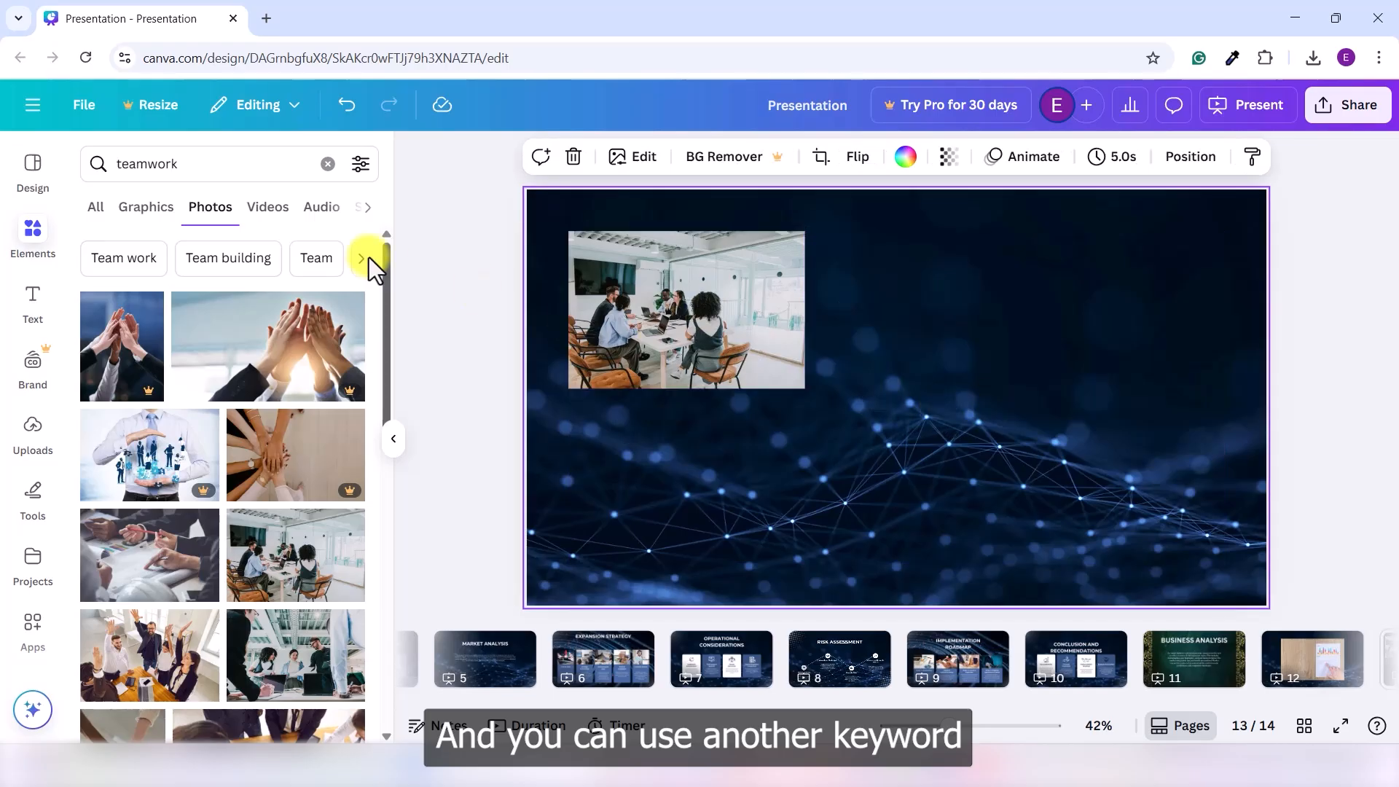
# Replace the photo search keyword with "nature" and run the search.
pyautogui.click(228, 175)
pyautogui.doubleClick(227, 175)
pyautogui.write('nature')
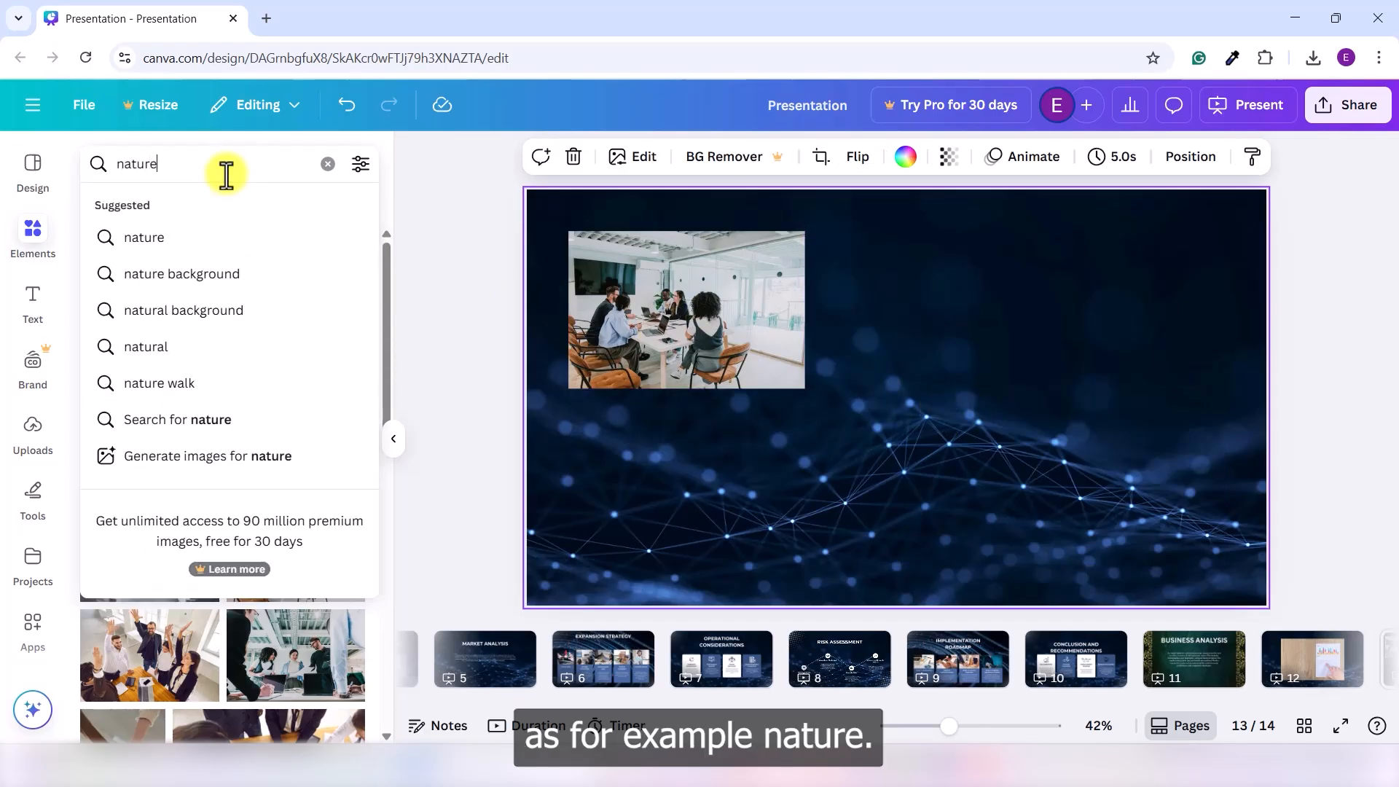
pyautogui.press('Return')
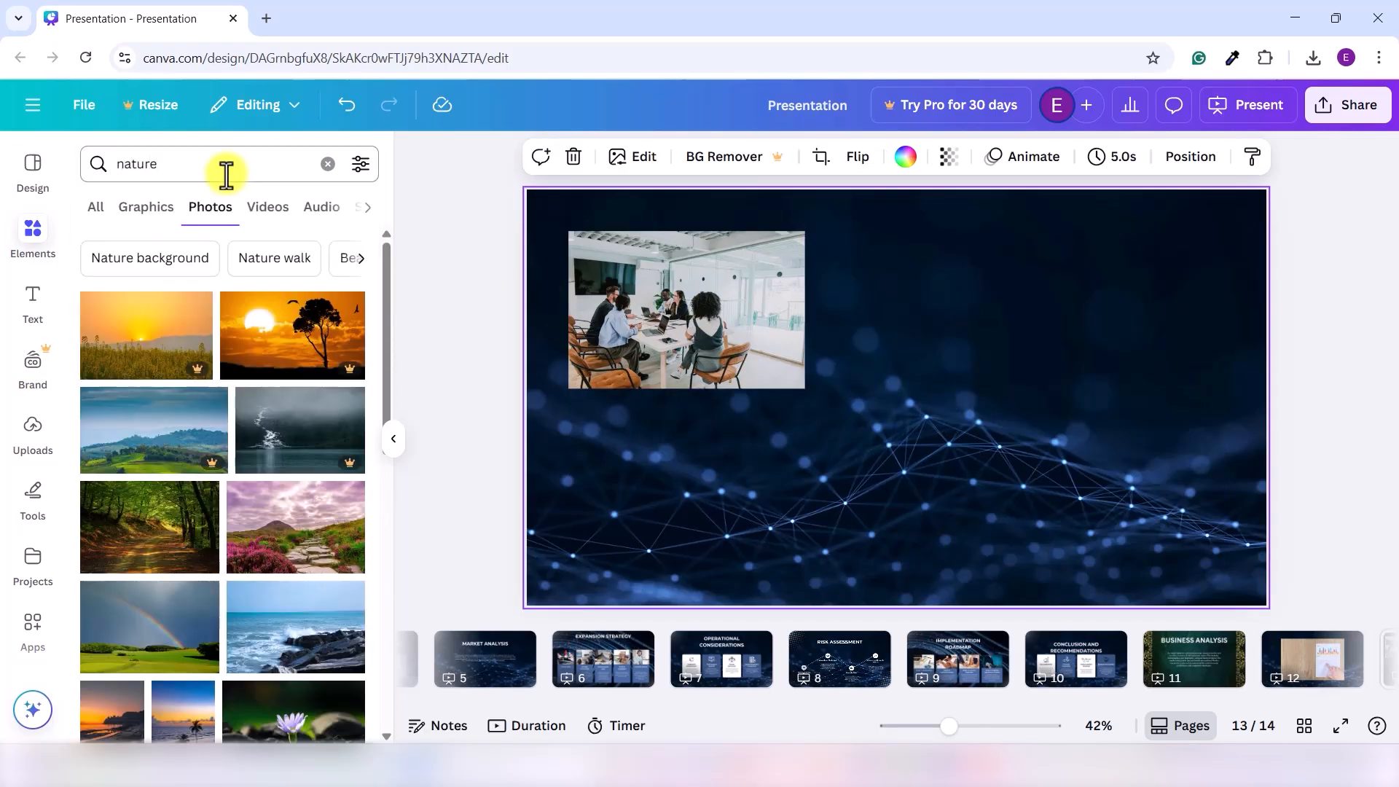
# Insert the forest path photo, shrink it to match the meeting photo, and place it in the slide's upper-right area.
pyautogui.click(143, 554)
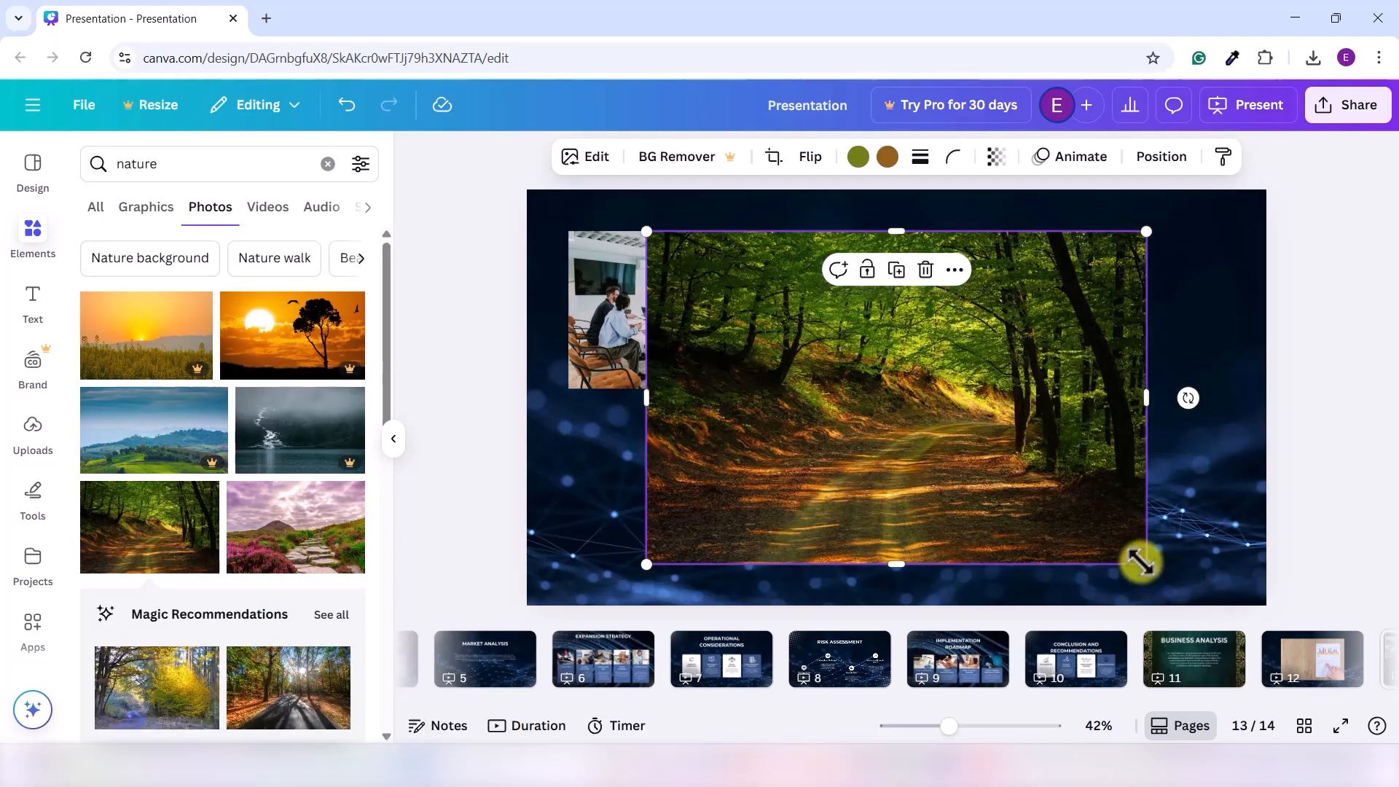
pyautogui.moveTo(1141, 561); pyautogui.dragTo(823, 459)
pyautogui.moveTo(801, 320); pyautogui.dragTo(1111, 319)
pyautogui.click(1065, 460)
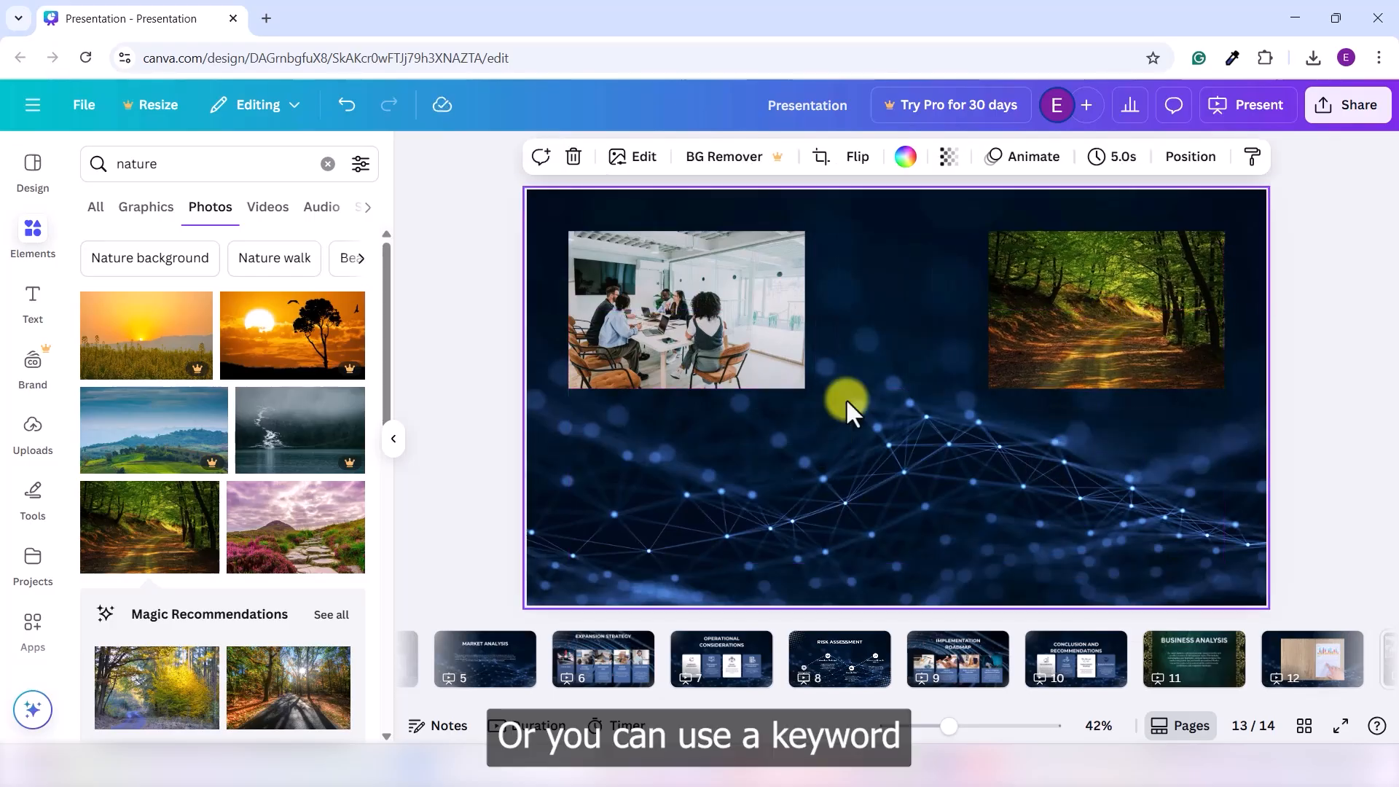
# Search the library photos for "coffee" instead of the previous keyword.
pyautogui.doubleClick(192, 165)
pyautogui.write('co')
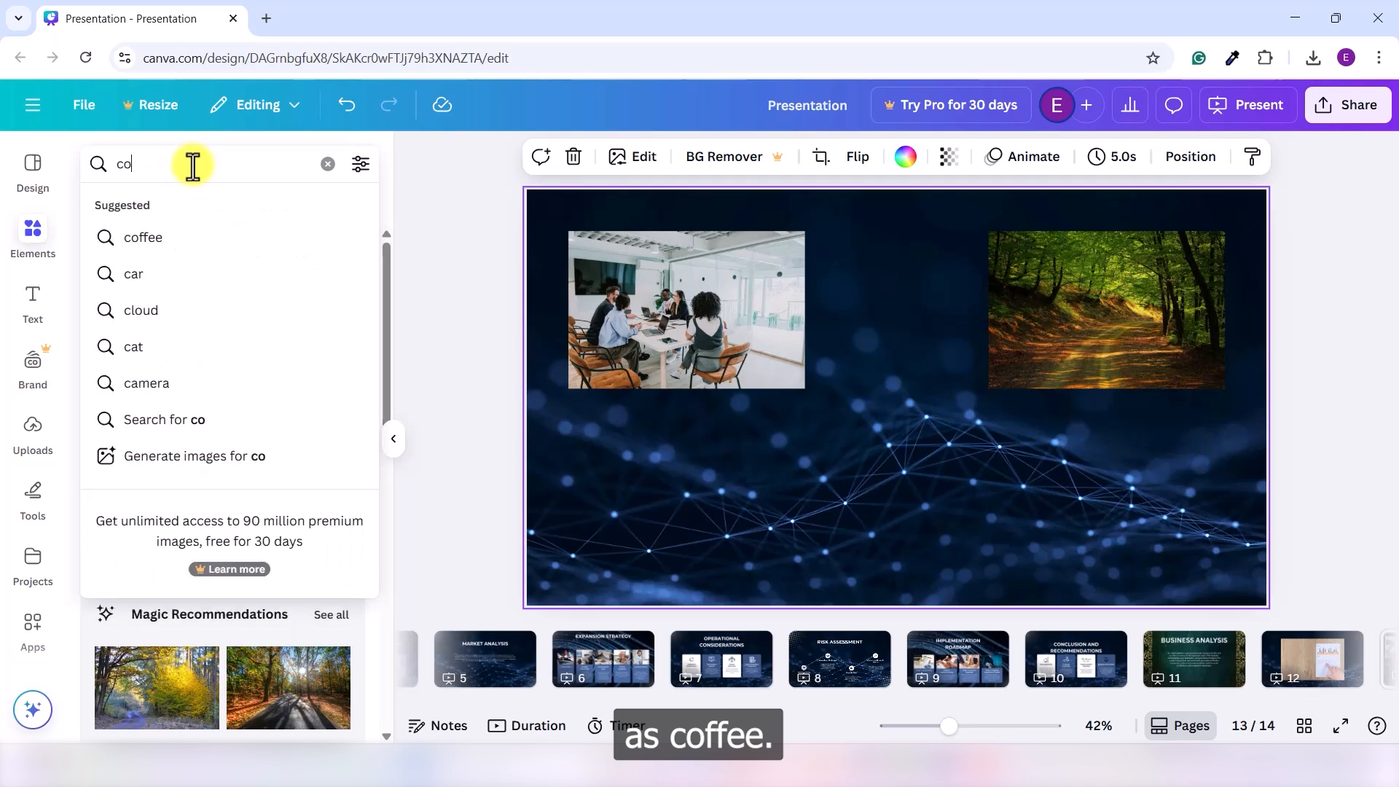
pyautogui.write('ffee')
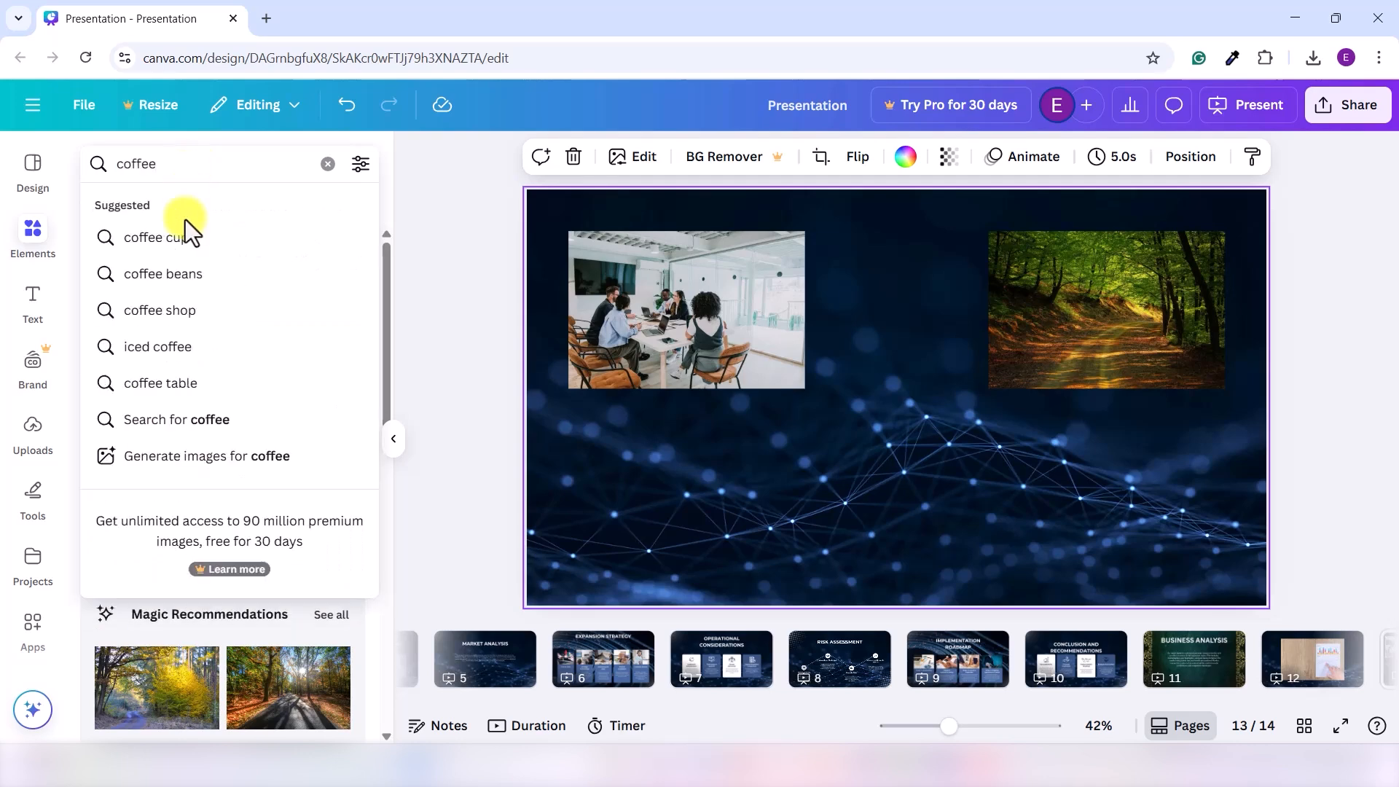
pyautogui.press('Return')
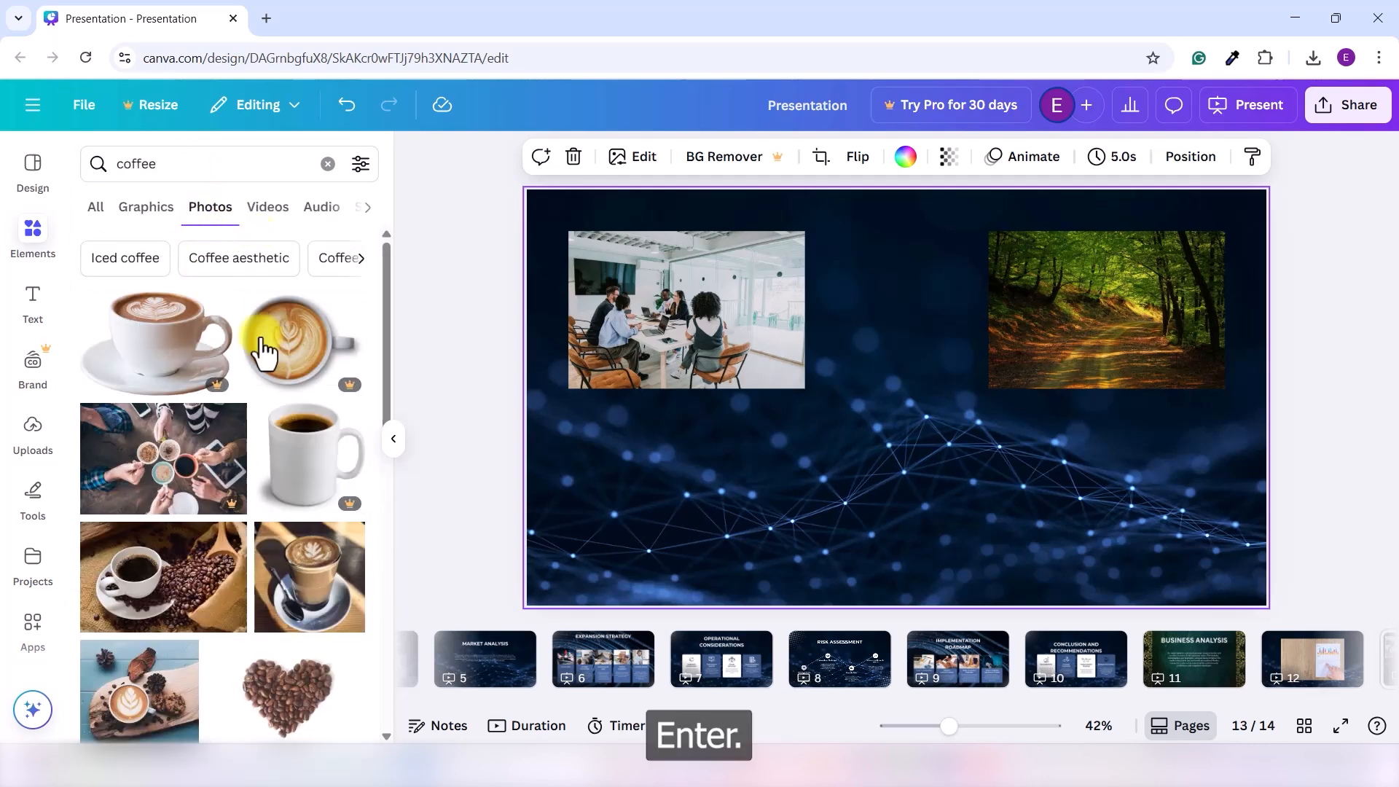
# Insert the photo of a coffee cup with a sack of beans, scale it down, and place it centred below the other two photos.
pyautogui.scroll(-3, 268, 501)
pyautogui.click(175, 412)
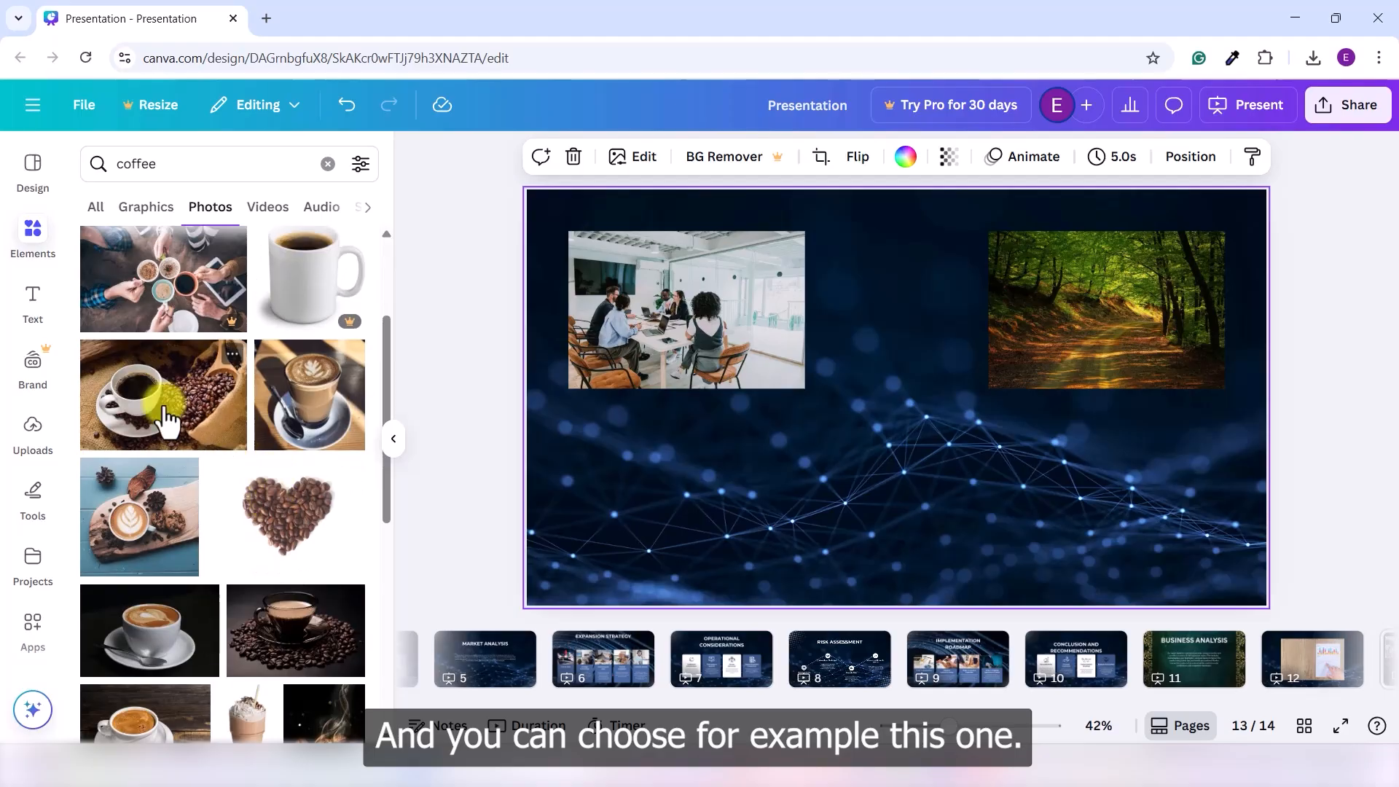
pyautogui.moveTo(1146, 231); pyautogui.dragTo(908, 406)
pyautogui.moveTo(802, 462); pyautogui.dragTo(922, 464)
pyautogui.click(1097, 496)
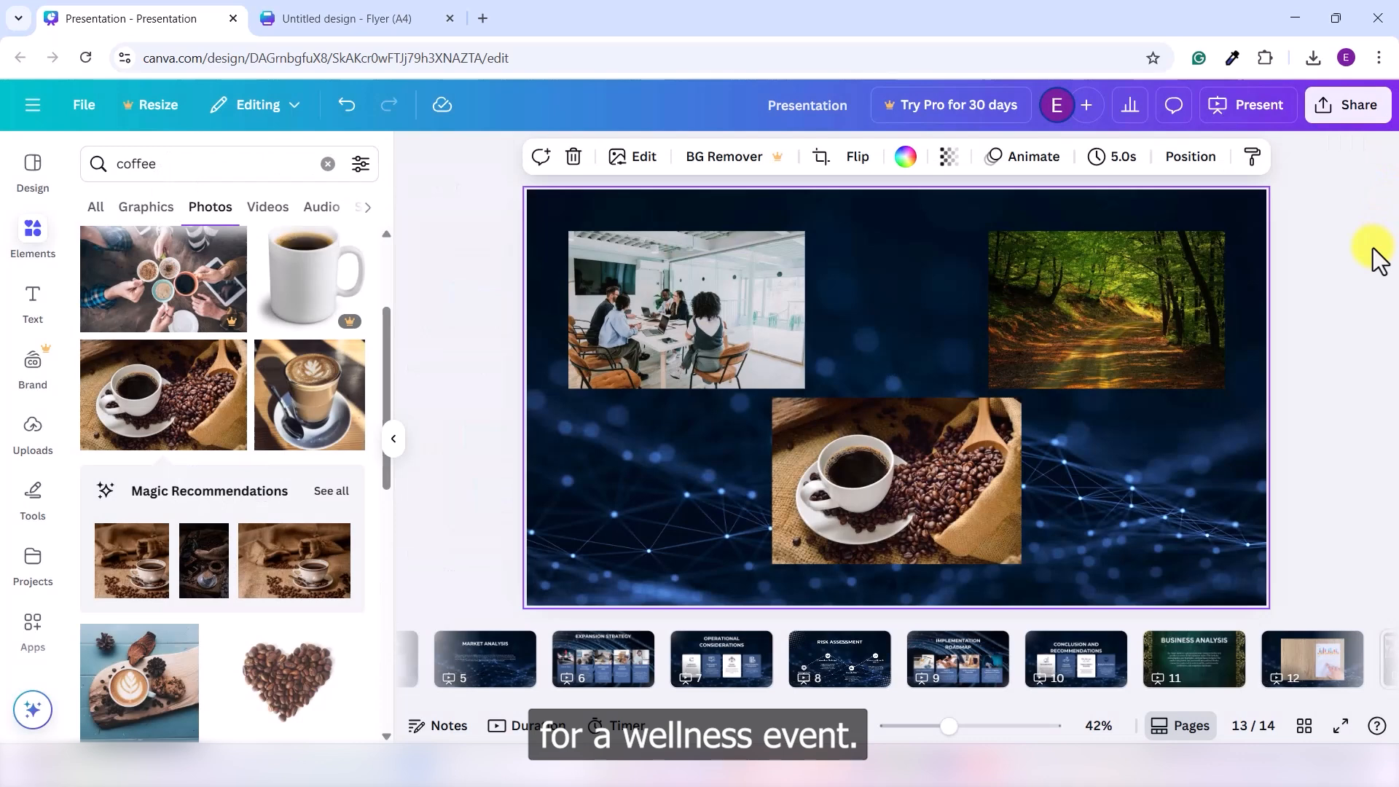
# Switch to the yoga flyer design and search its elements library for "meditation", showing only photos.
pyautogui.click(379, 32)
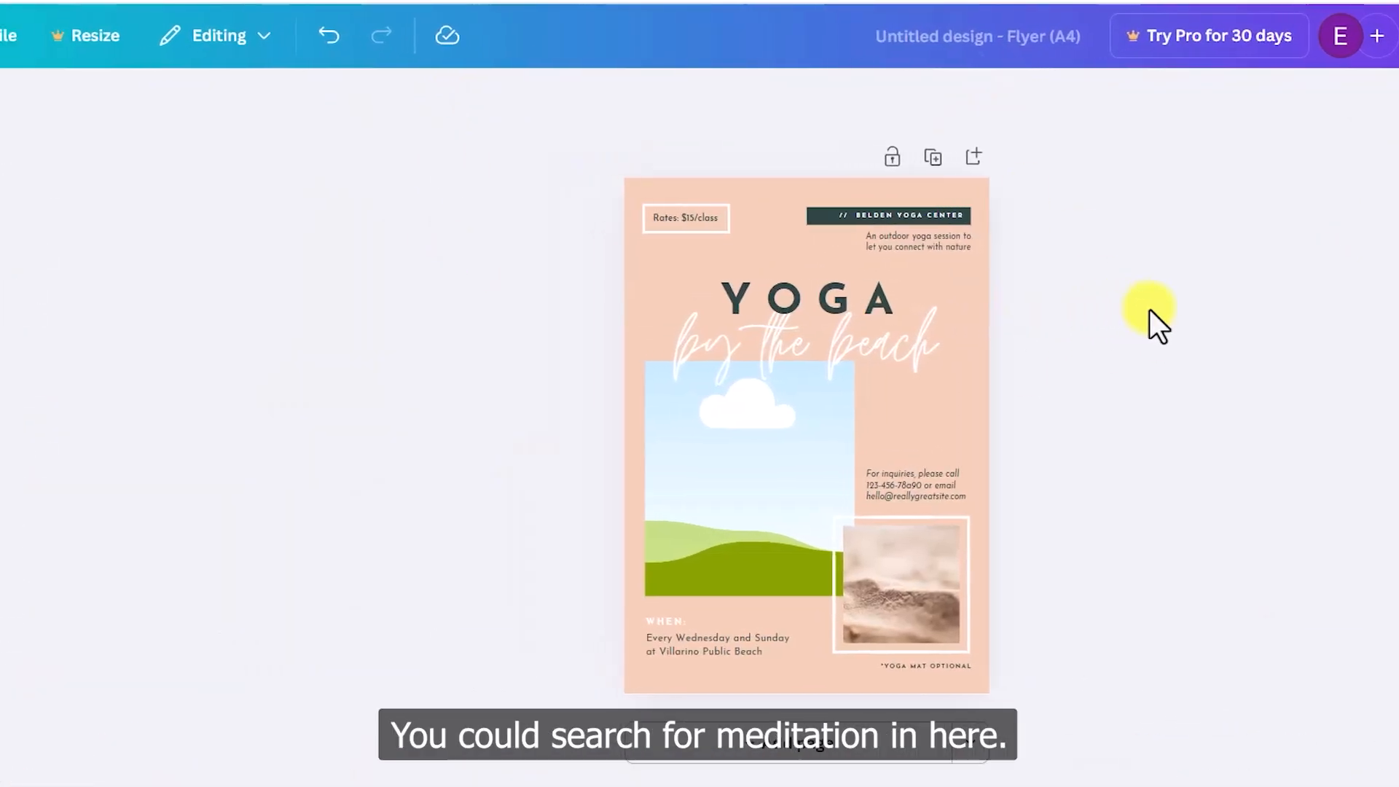
pyautogui.click(10, 212)
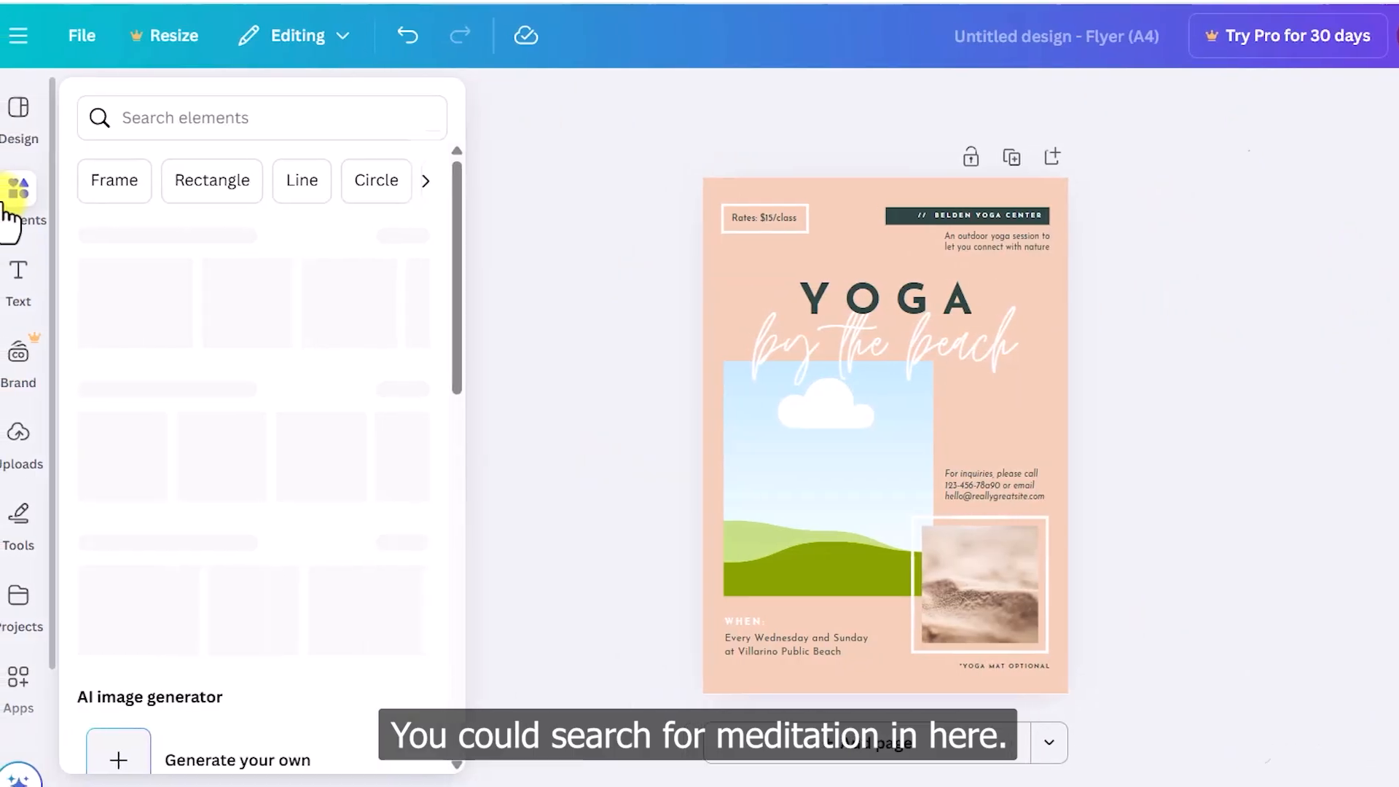
pyautogui.click(195, 114)
pyautogui.write('me')
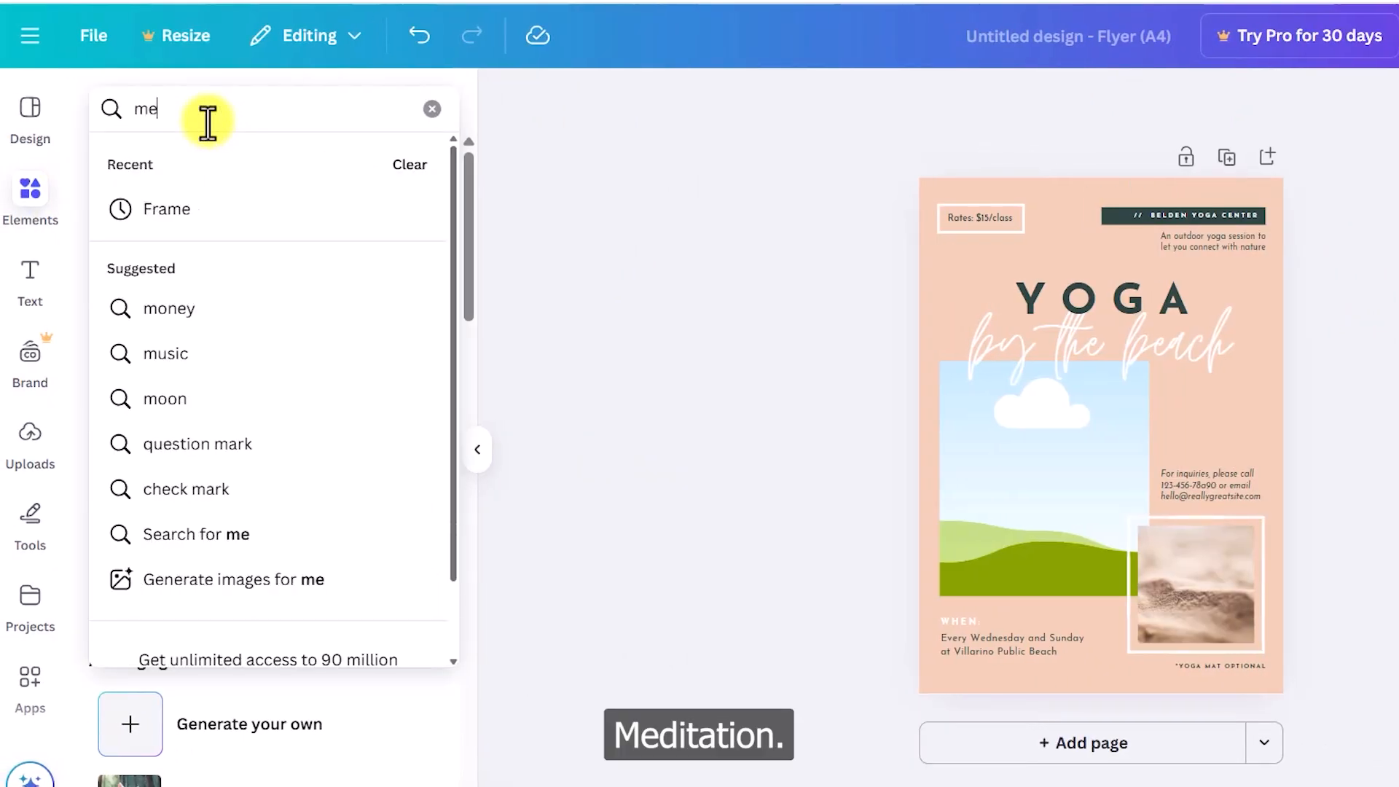
pyautogui.write('ditation')
pyautogui.press('Return')
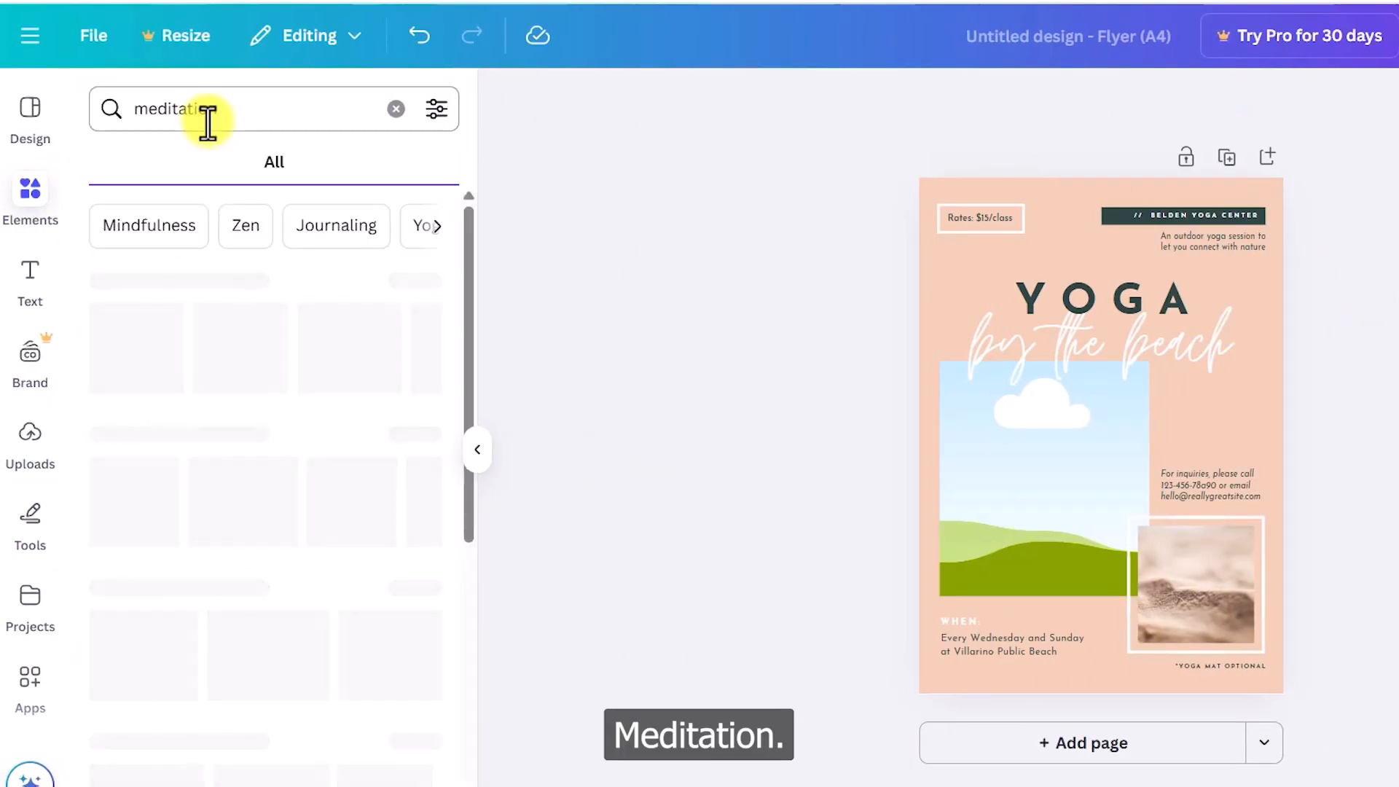
pyautogui.click(267, 177)
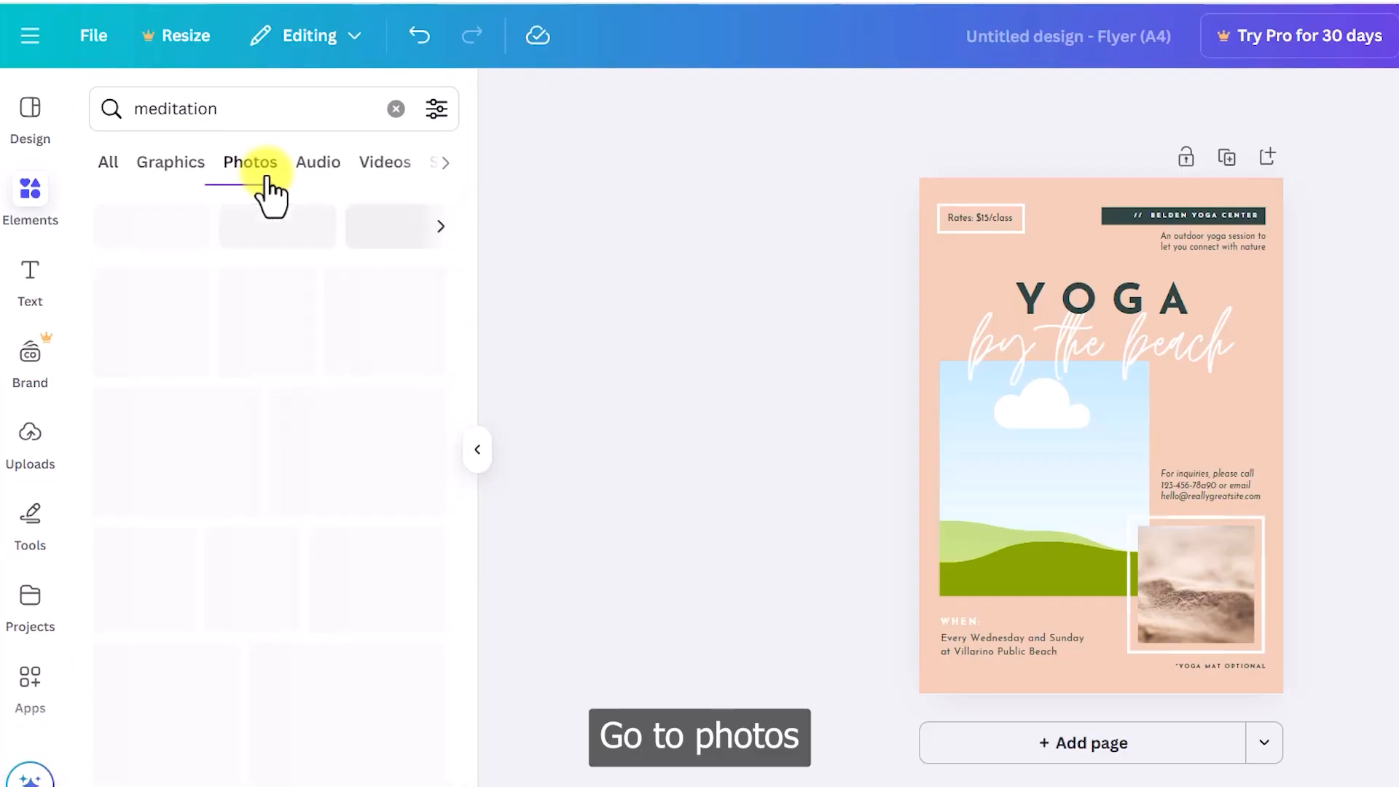
# Fill the flyer's large picture frame with the photo of a woman meditating on a mat beside a garden path.
pyautogui.scroll(-5, 329, 502)
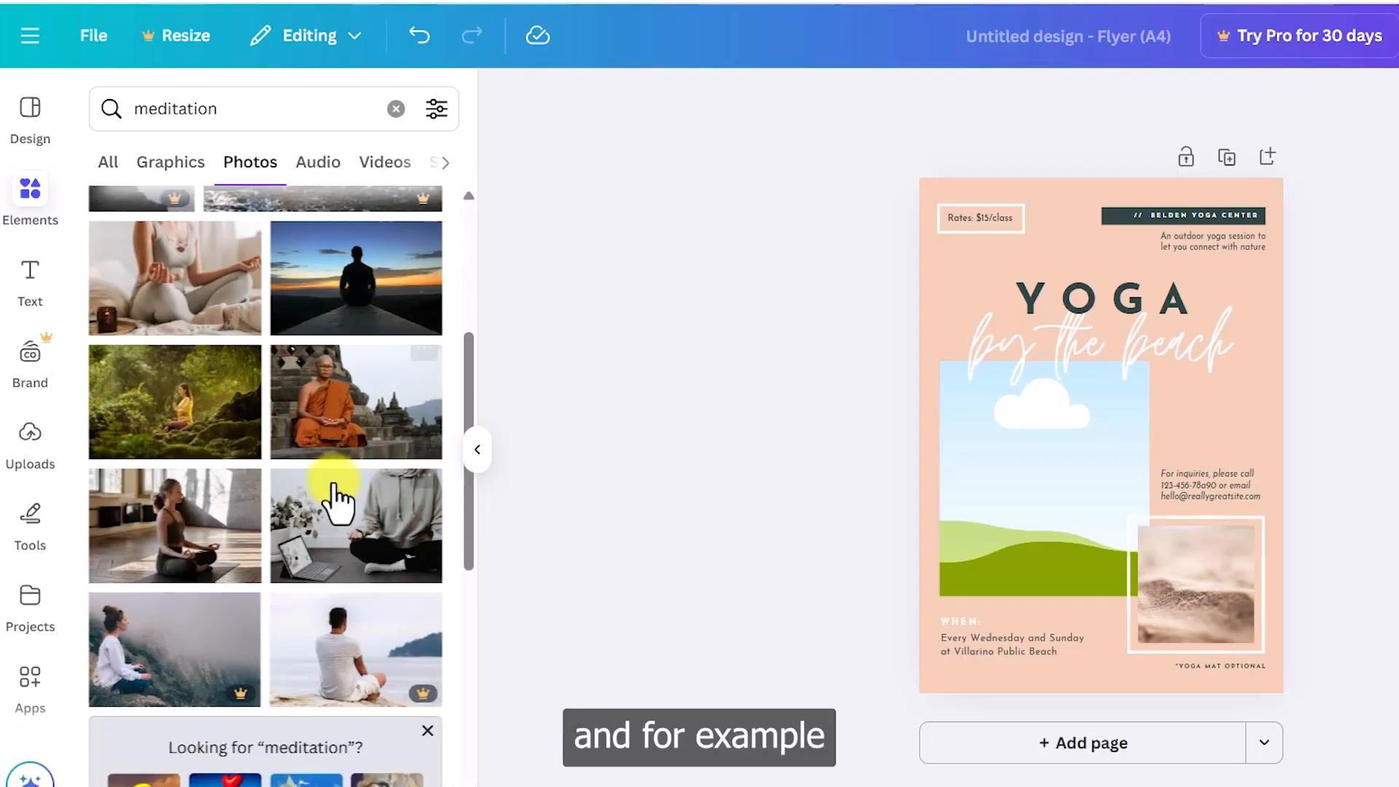
pyautogui.scroll(-7, 313, 452)
pyautogui.scroll(-3, 332, 459)
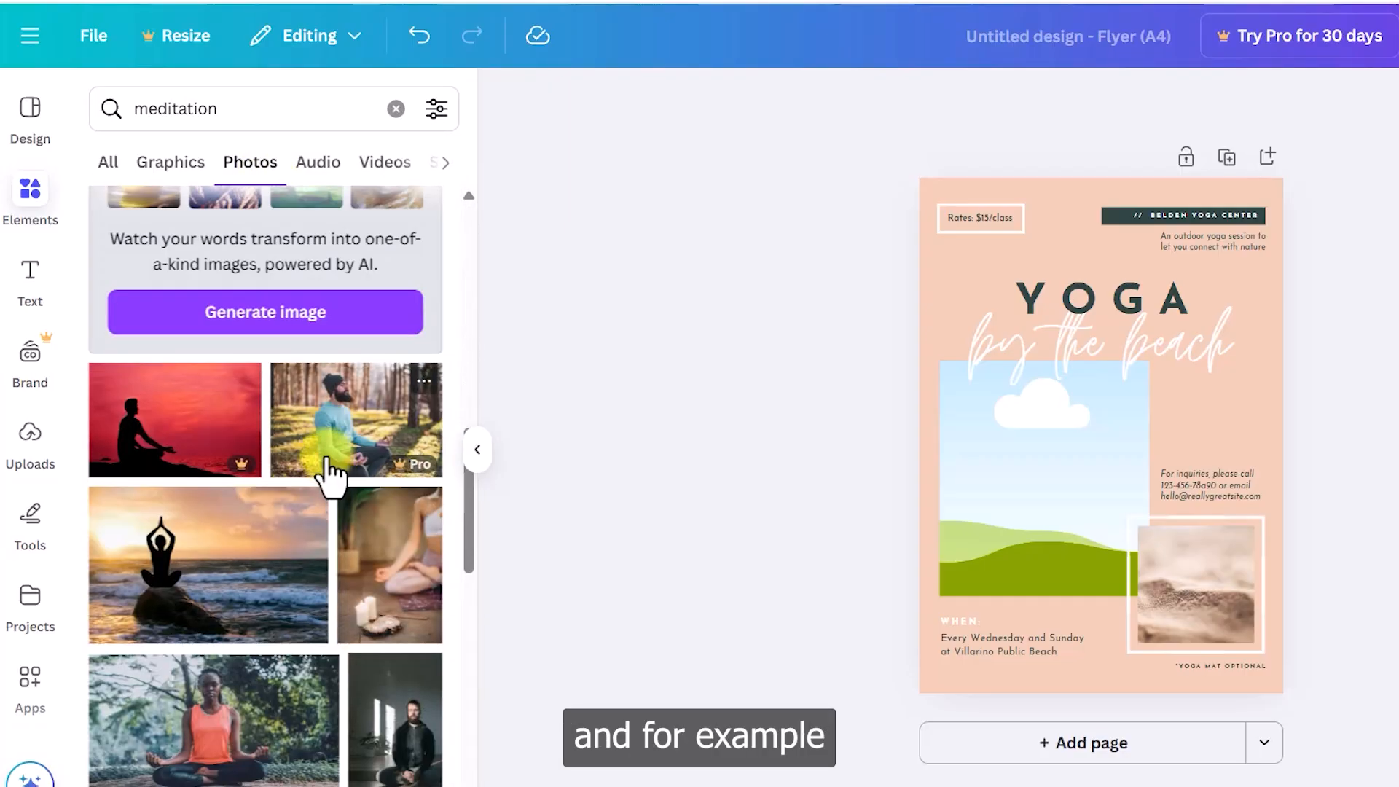
pyautogui.scroll(-8, 218, 547)
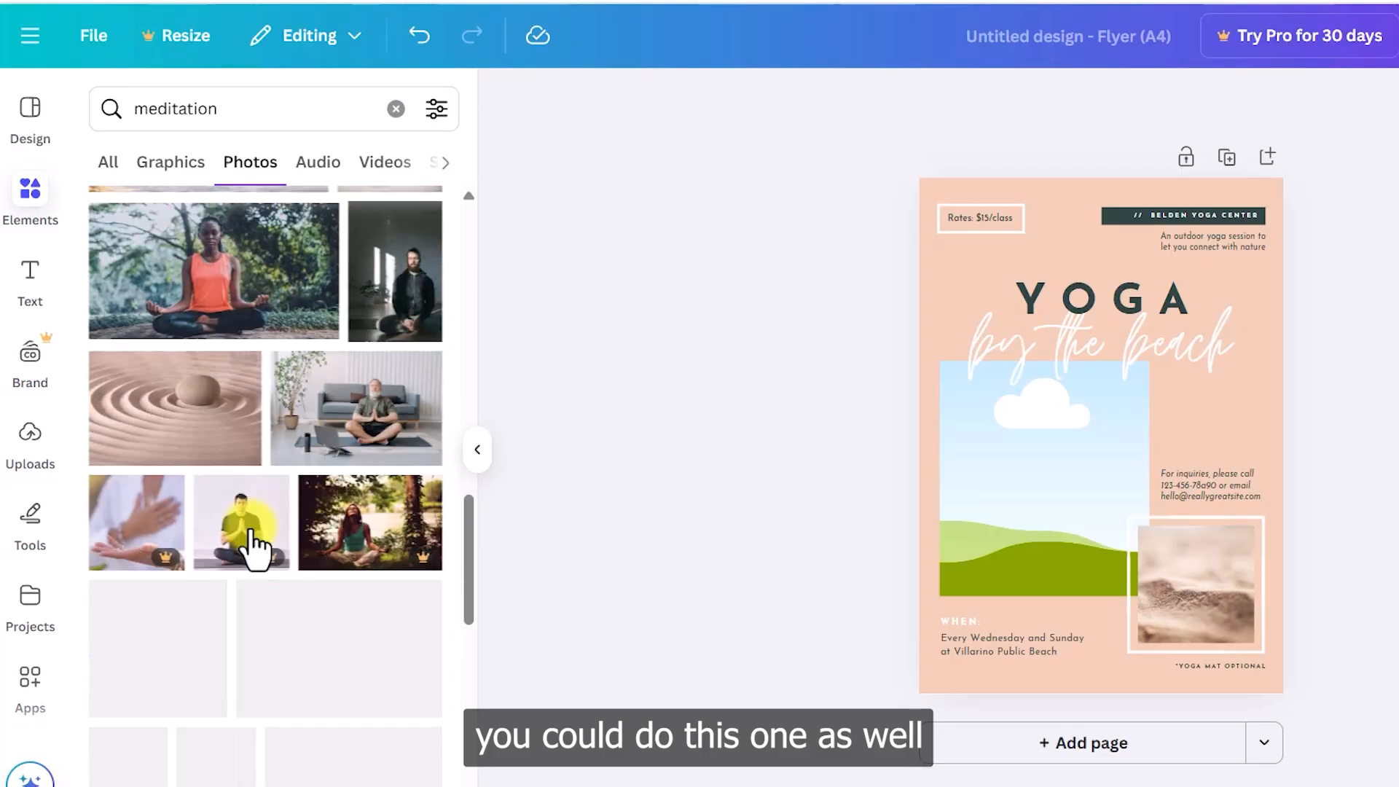
pyautogui.scroll(-3, 232, 473)
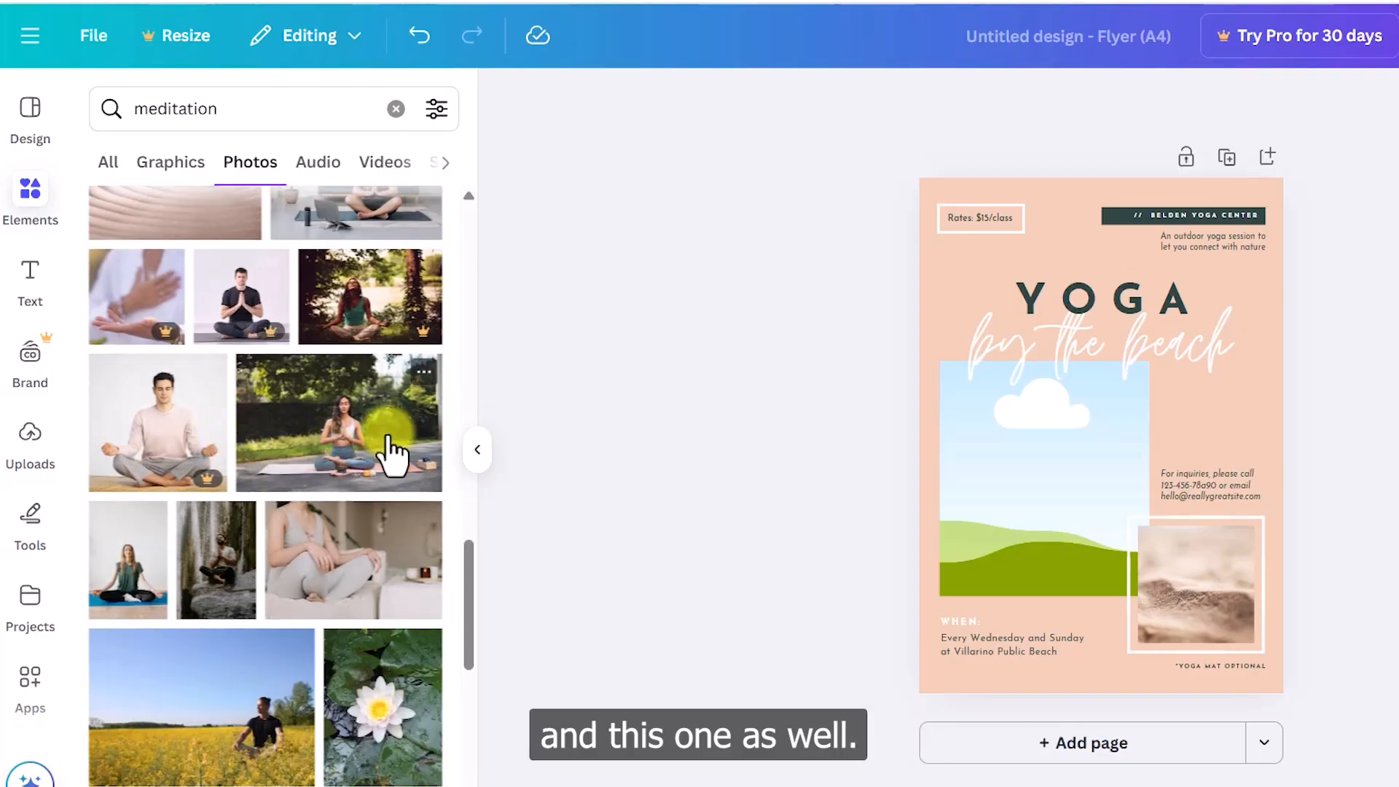
pyautogui.moveTo(312, 436); pyautogui.dragTo(987, 485)
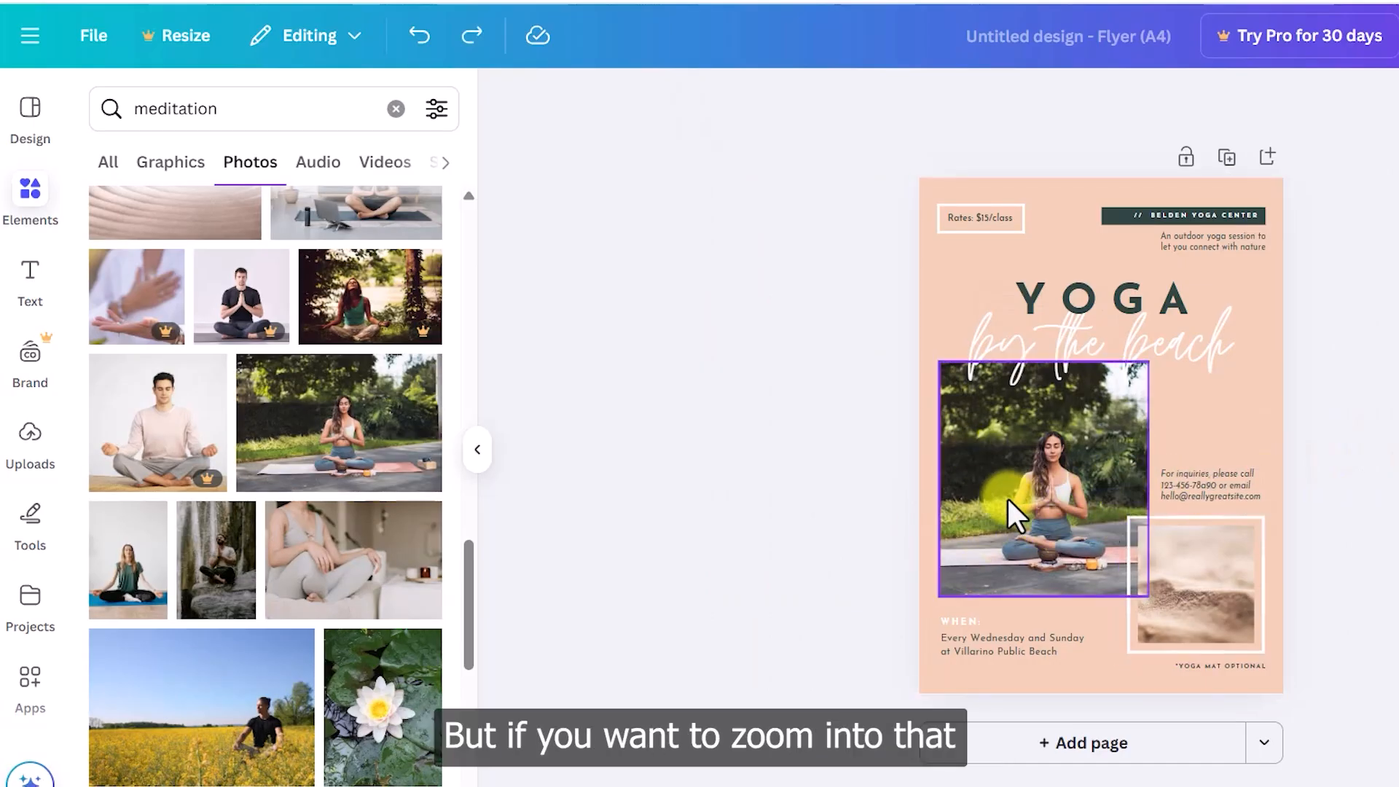
# Enlarge the meditation photo within its frame so the woman fills more of the visible crop.
pyautogui.doubleClick(1023, 500)
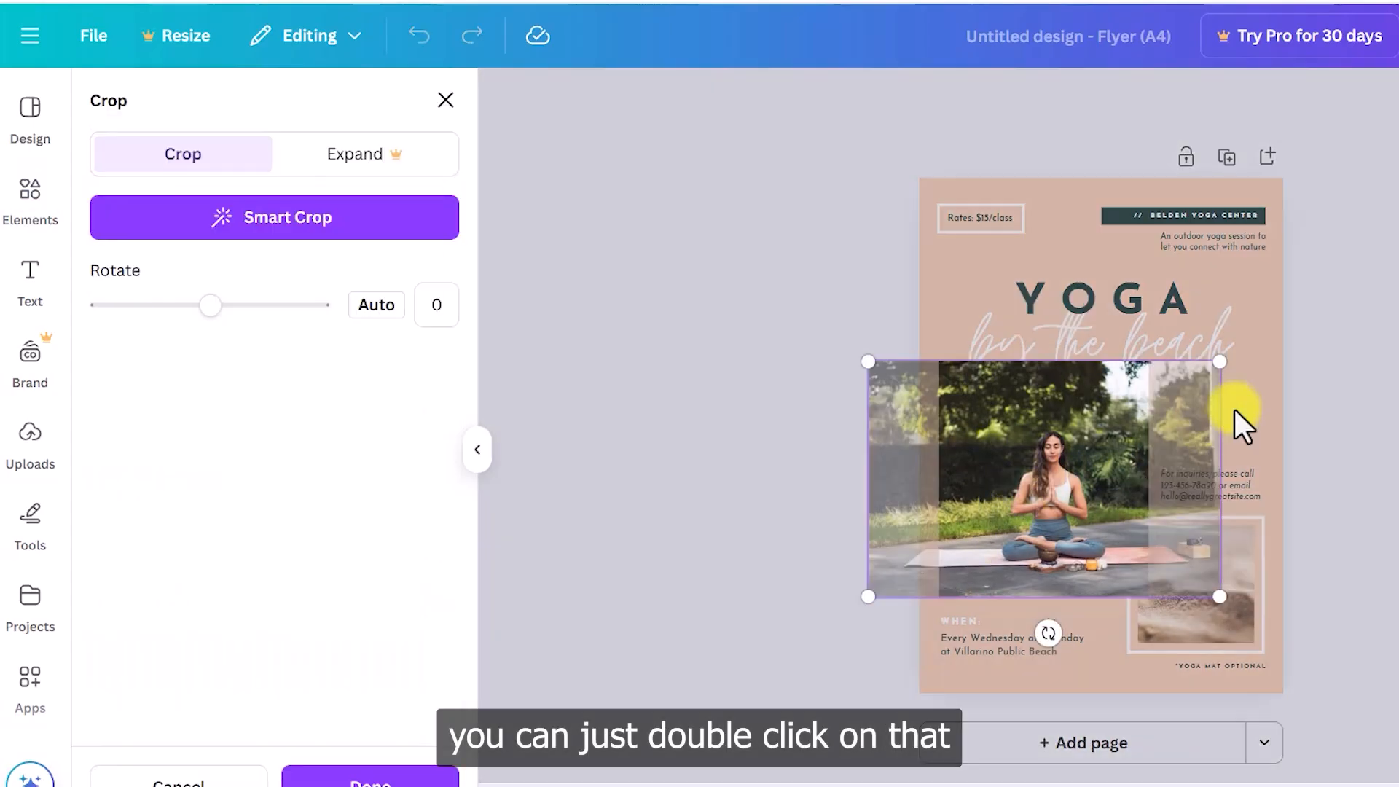
pyautogui.moveTo(1215, 359); pyautogui.dragTo(1314, 325)
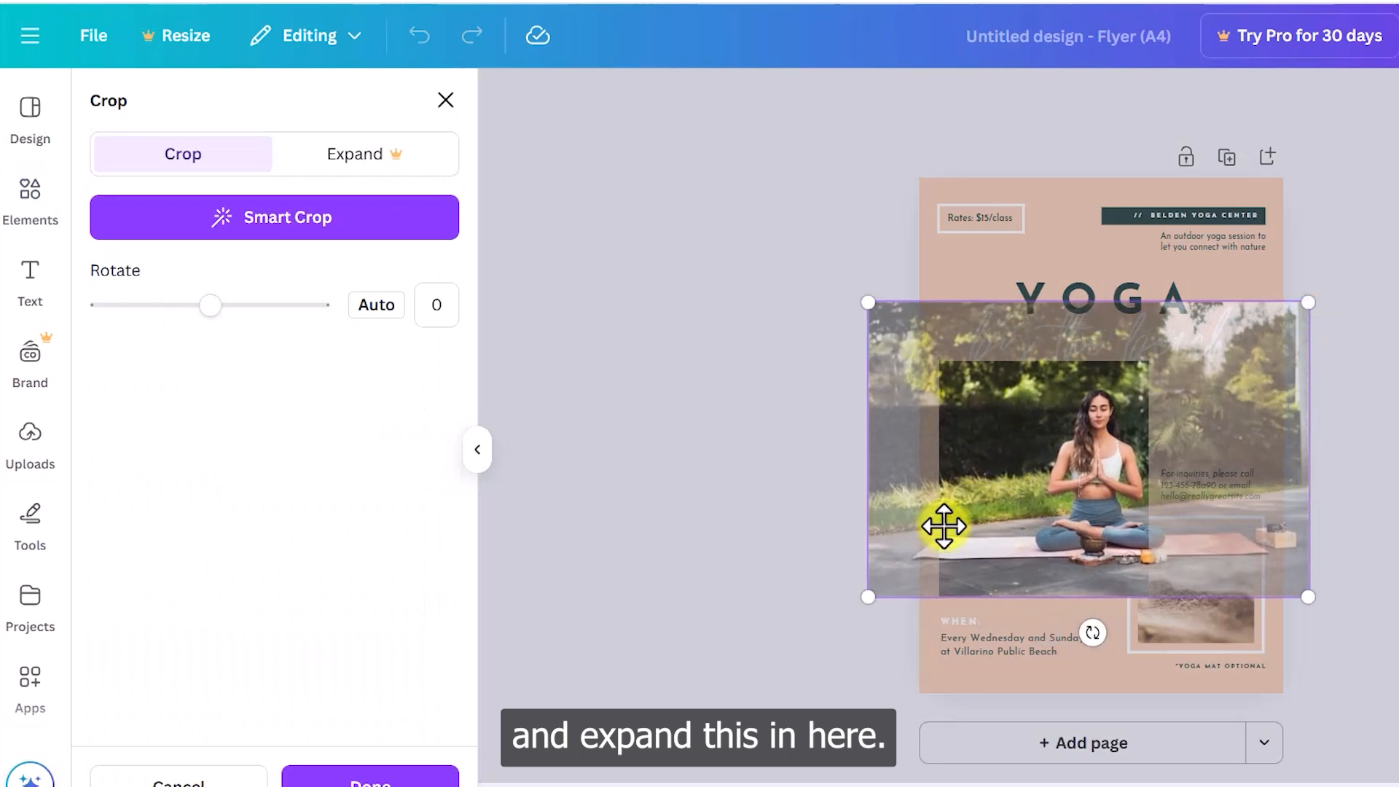
pyautogui.moveTo(871, 592); pyautogui.dragTo(765, 627)
pyautogui.click(758, 641)
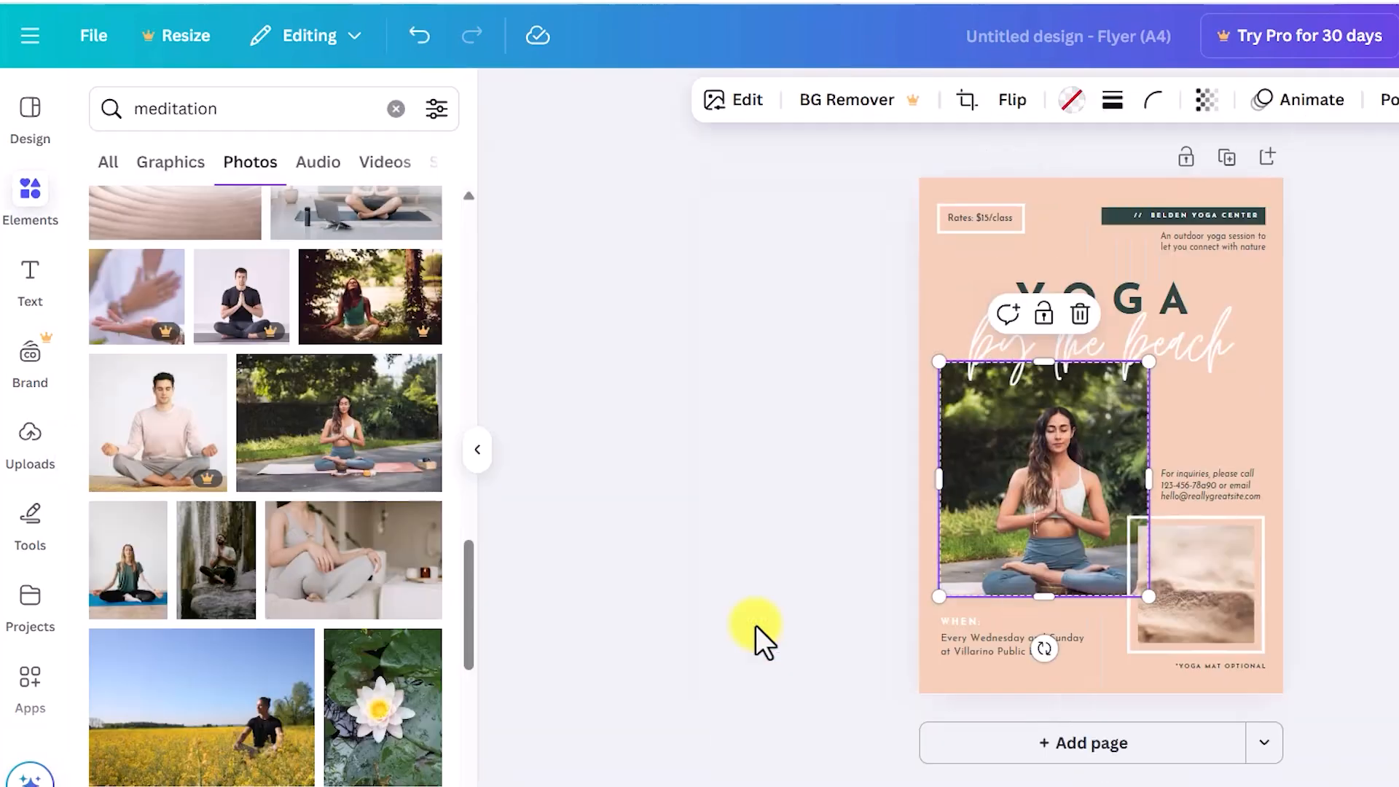
# Shift the meditation photo upward inside its frame so the seated woman and her mat are in view.
pyautogui.click(1047, 546)
pyautogui.doubleClick(1050, 503)
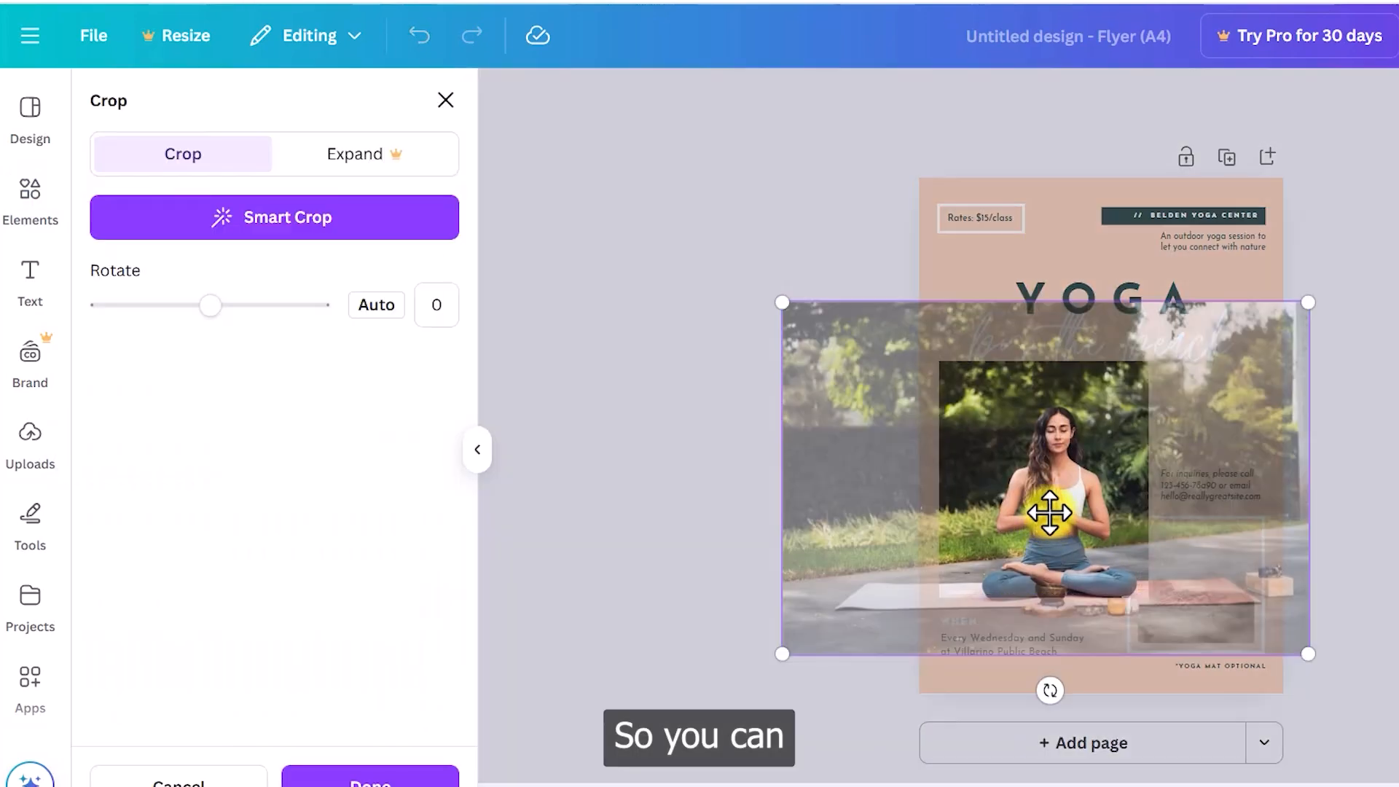
pyautogui.moveTo(1049, 519); pyautogui.dragTo(1053, 473)
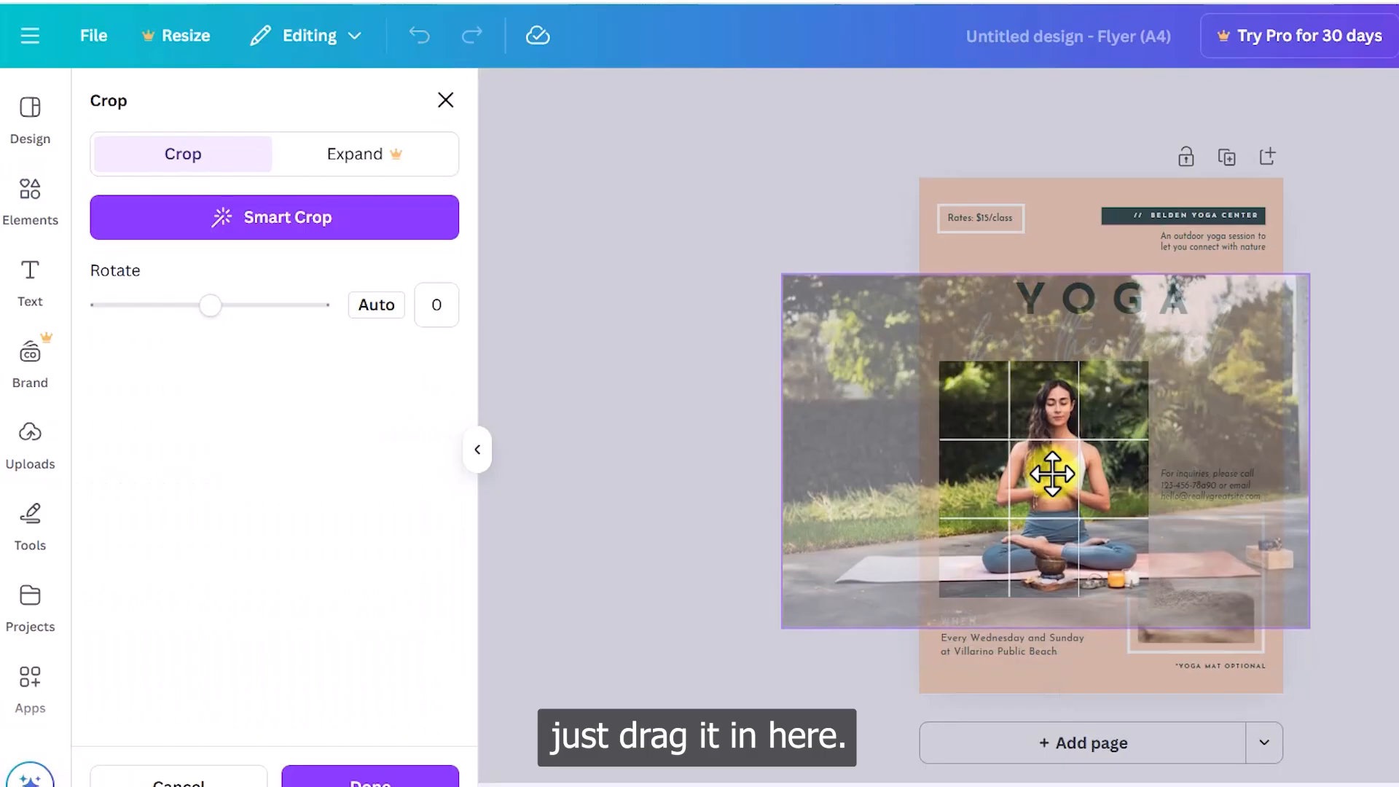
pyautogui.click(1348, 470)
pyautogui.click(1311, 510)
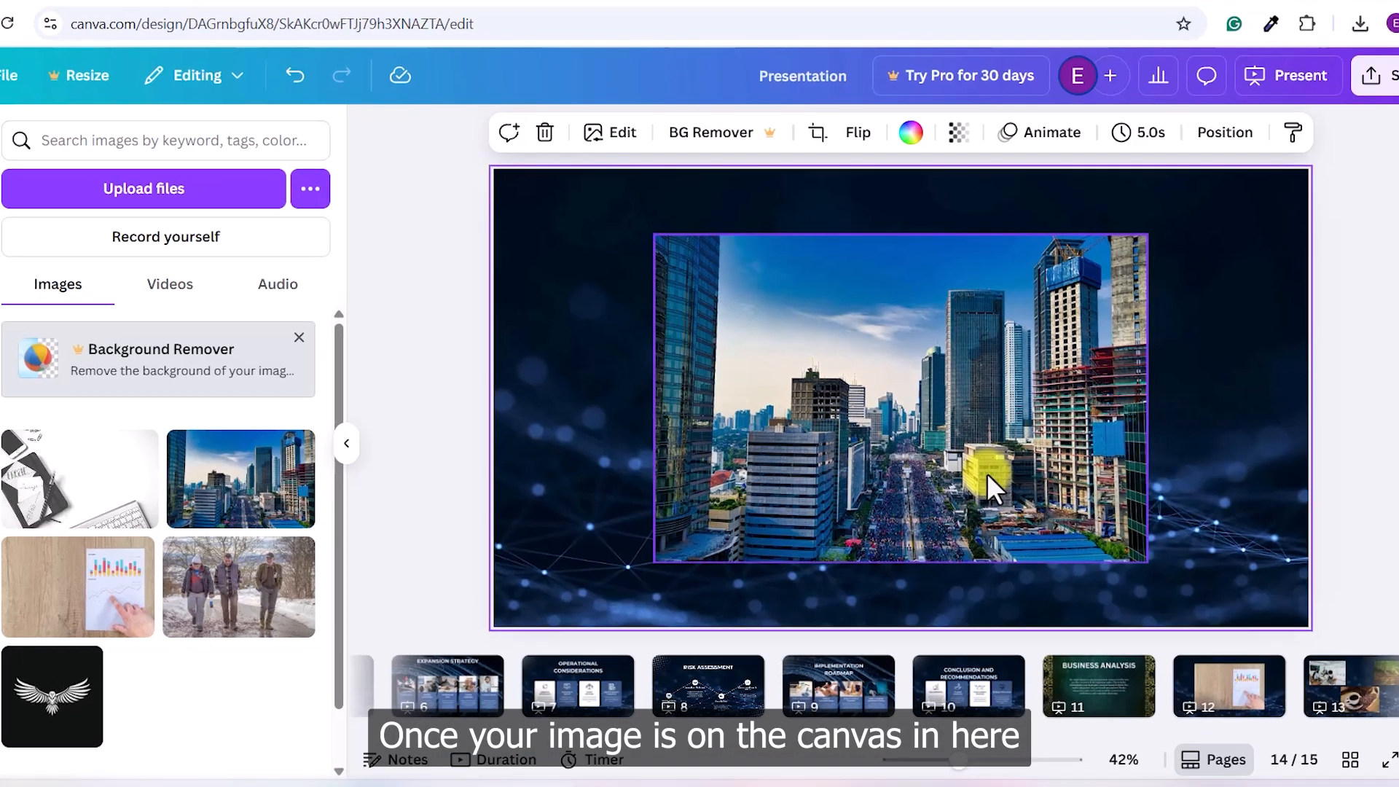
# Enlarge the city skyline photo on the presentation slide proportionally to about 1230 by 818 px.
pyautogui.click(974, 459)
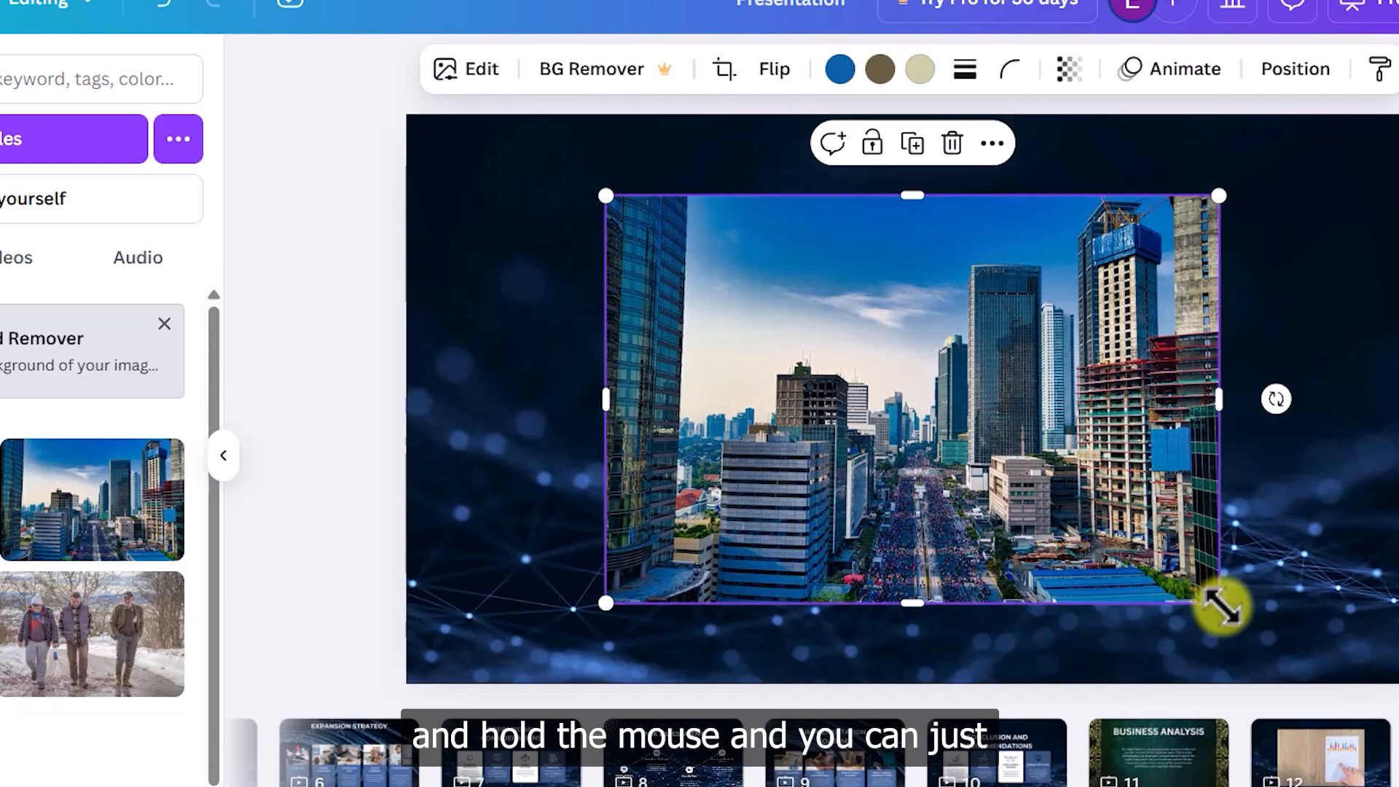
pyautogui.moveTo(1167, 594); pyautogui.dragTo(1249, 570)
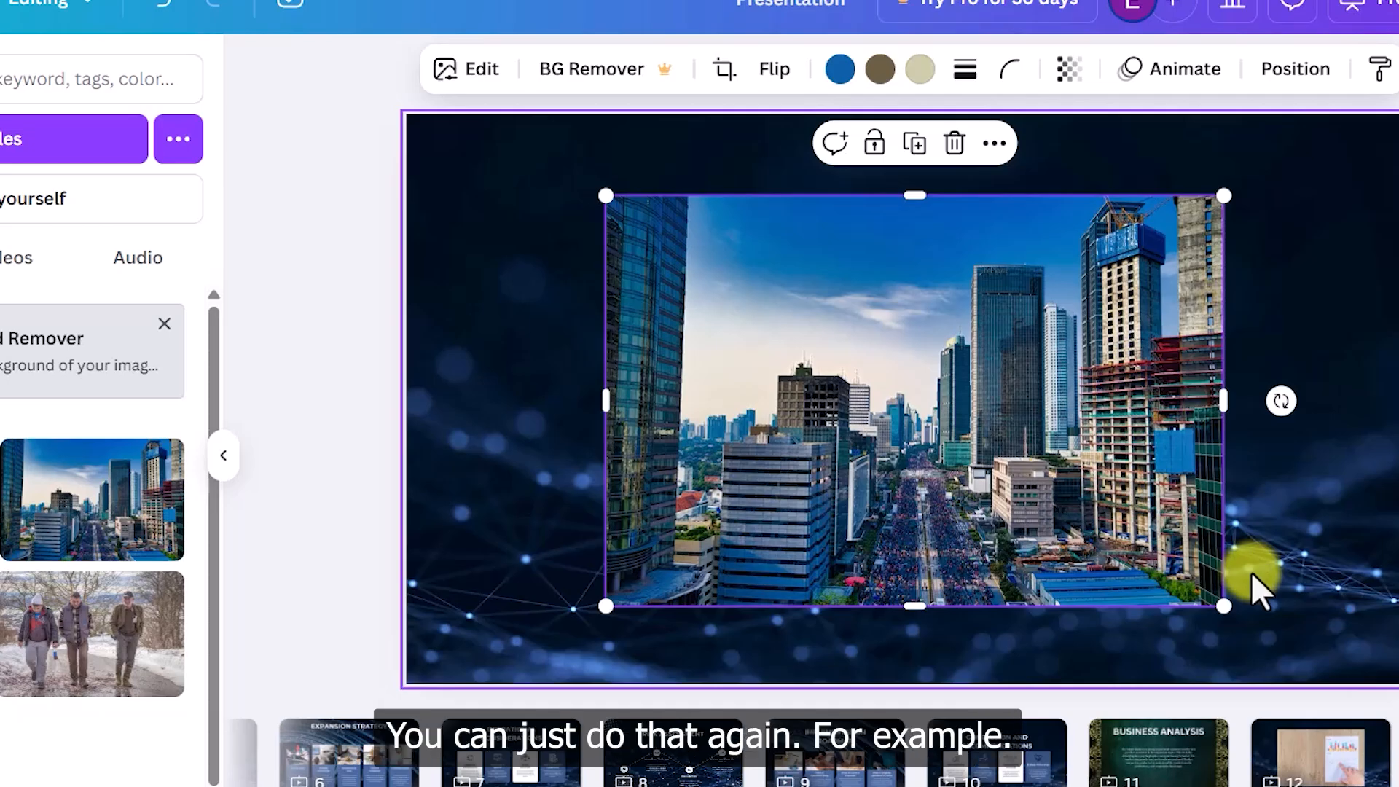
pyautogui.moveTo(1219, 609); pyautogui.dragTo(1255, 627)
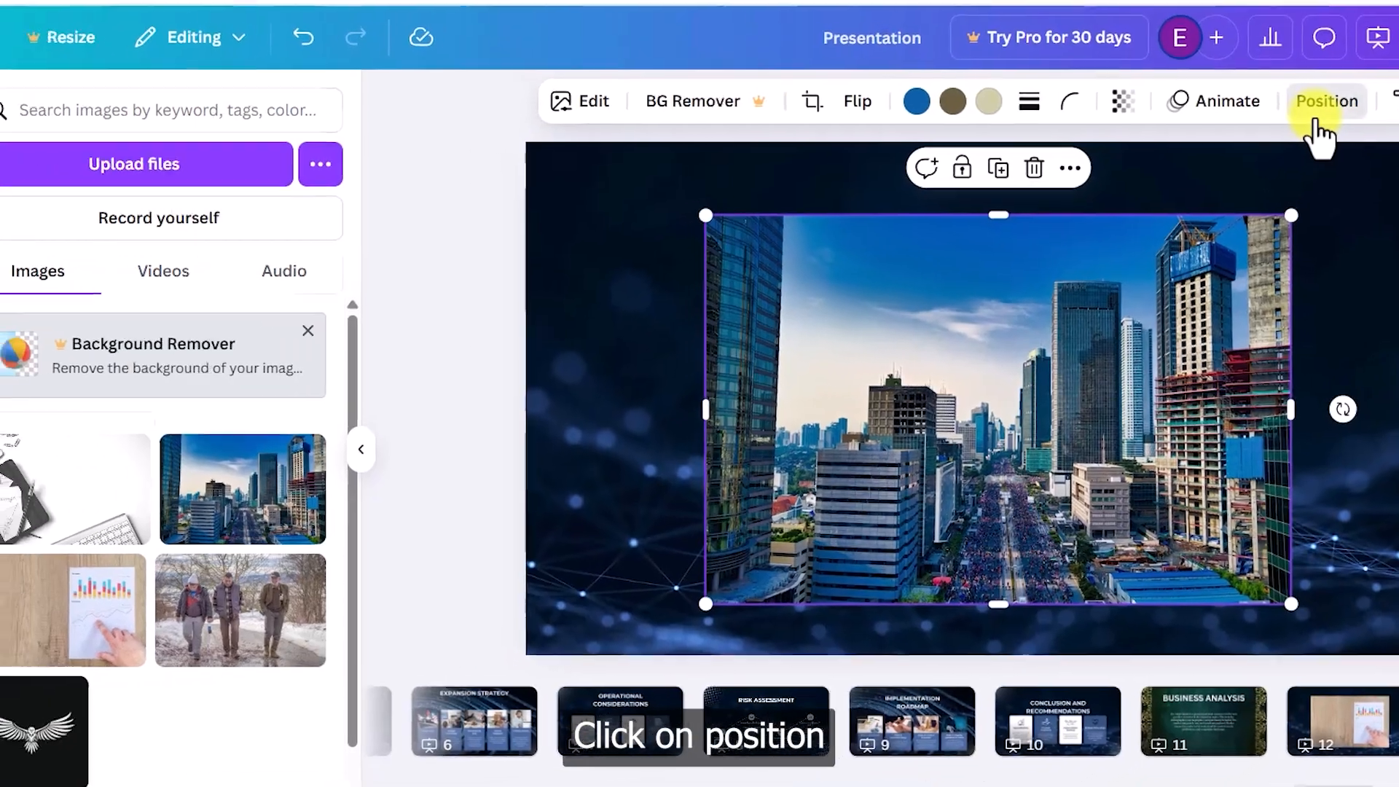
# Align the city skyline photo to the middle and center of the page.
pyautogui.click(1296, 69)
pyautogui.click(146, 433)
pyautogui.click(255, 430)
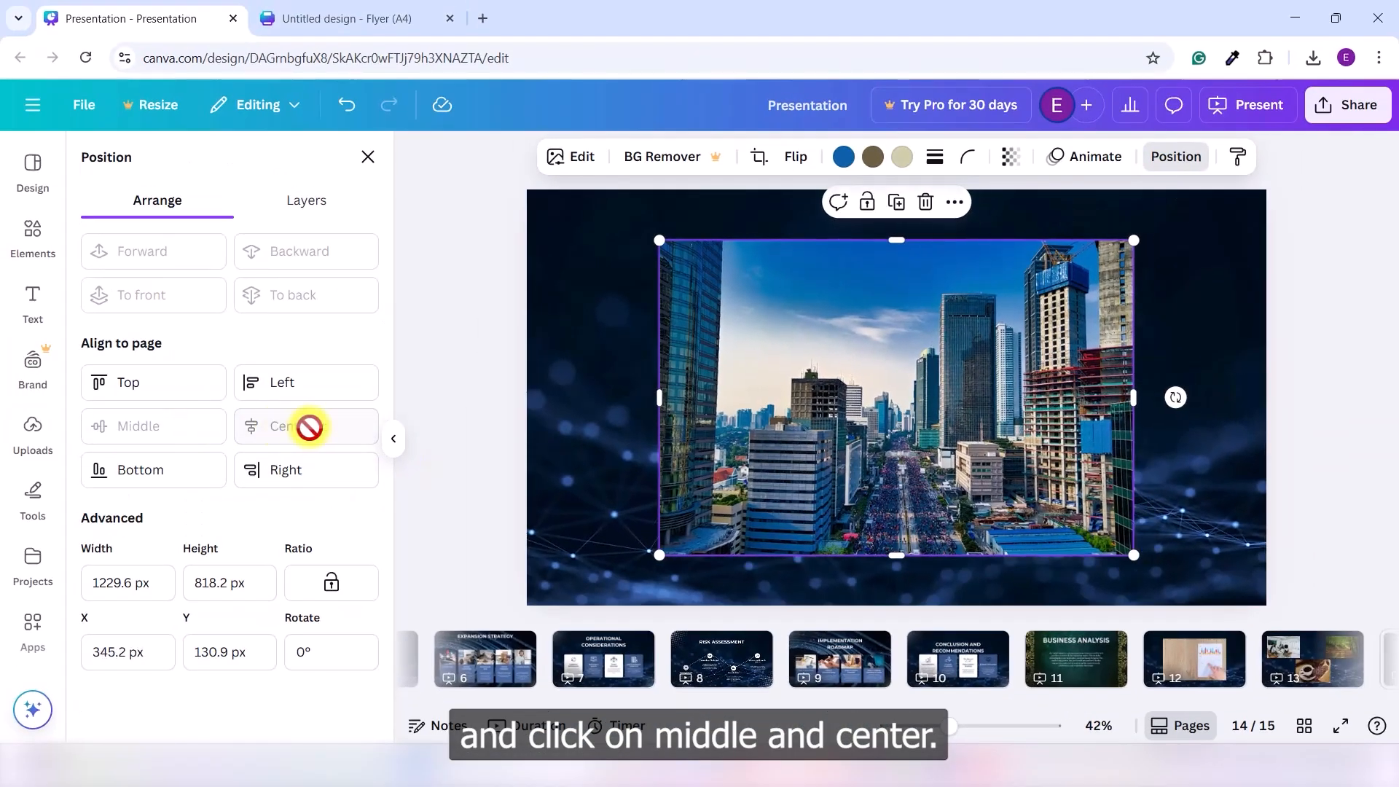
pyautogui.click(1181, 471)
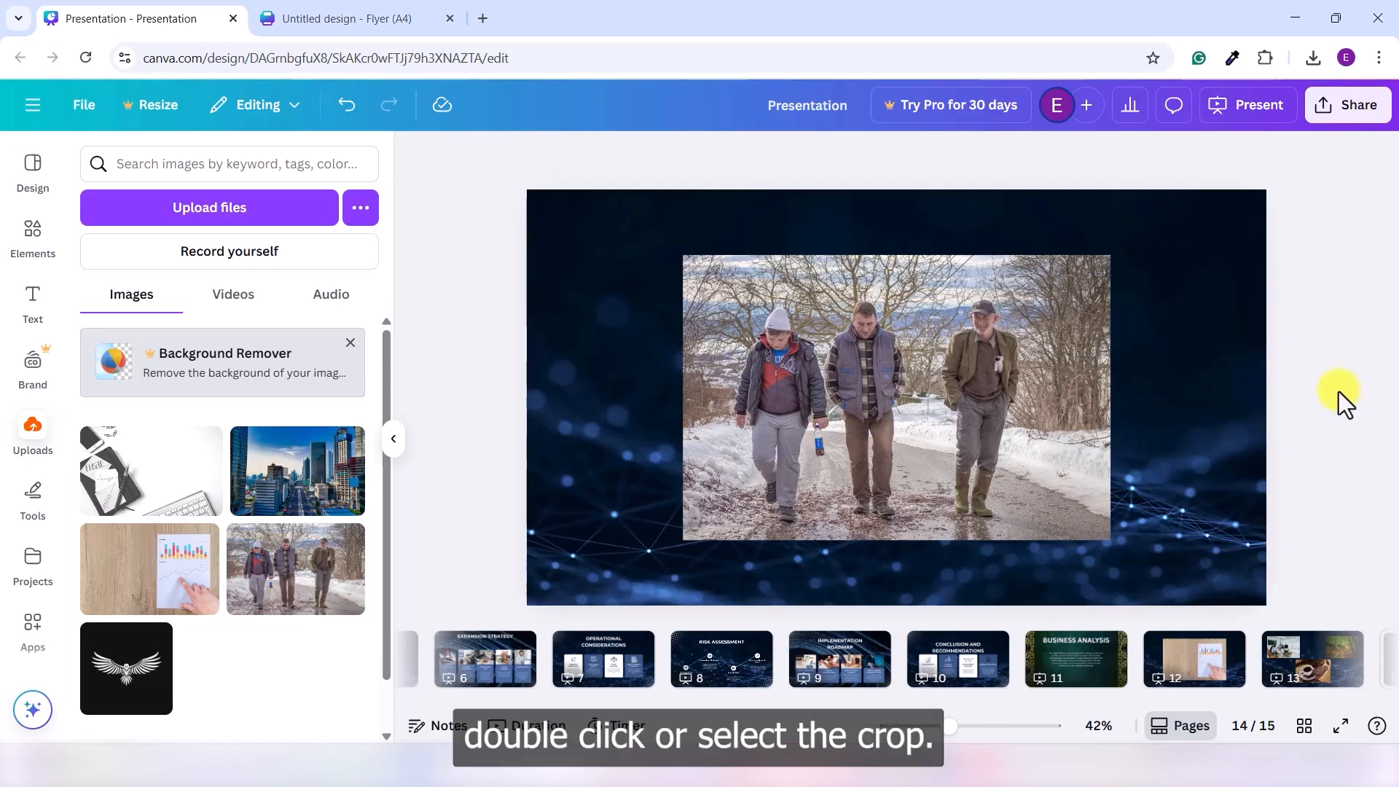
# Crop the photo of three walking men to a 9:16 ratio around the two men on the left, and undo that crop.
pyautogui.click(804, 394)
pyautogui.doubleClick(804, 394)
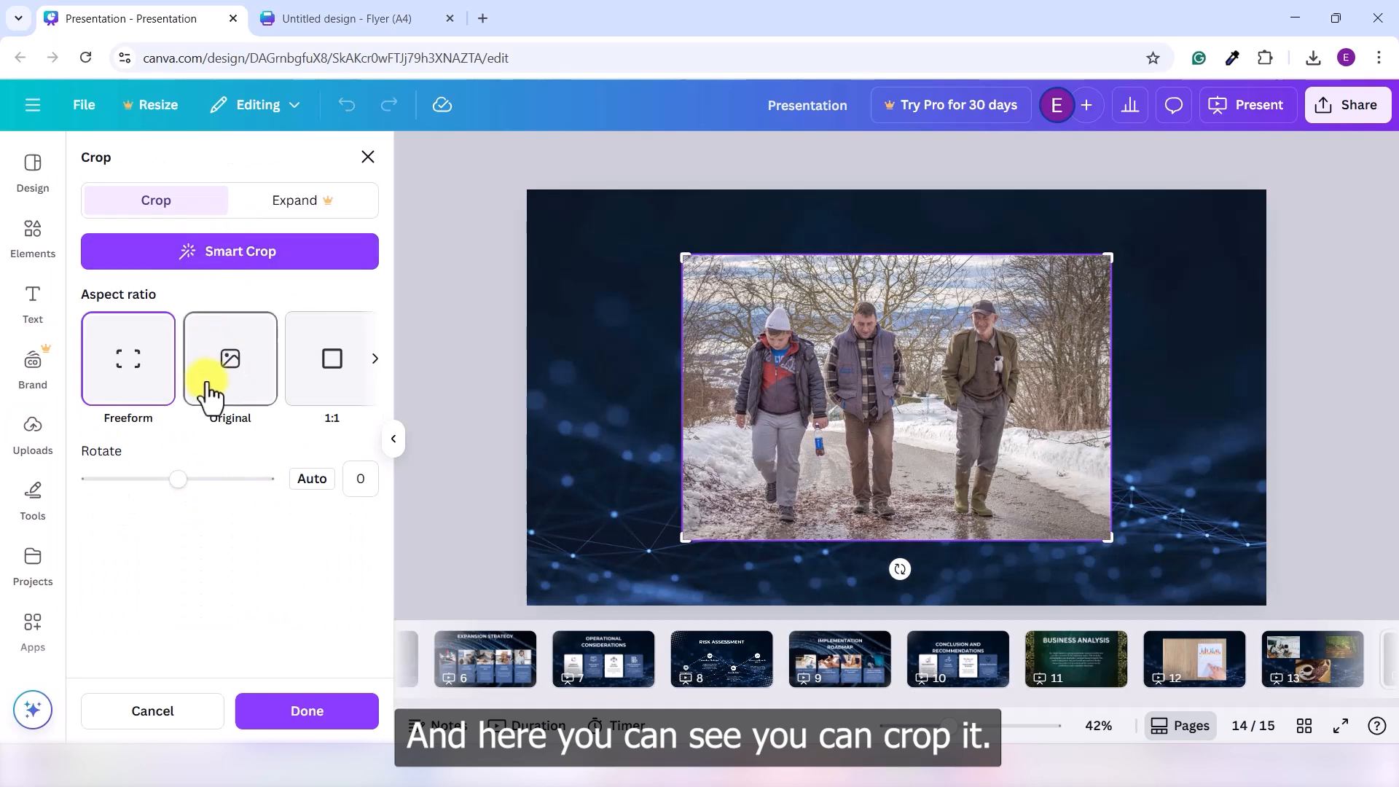
pyautogui.click(374, 360)
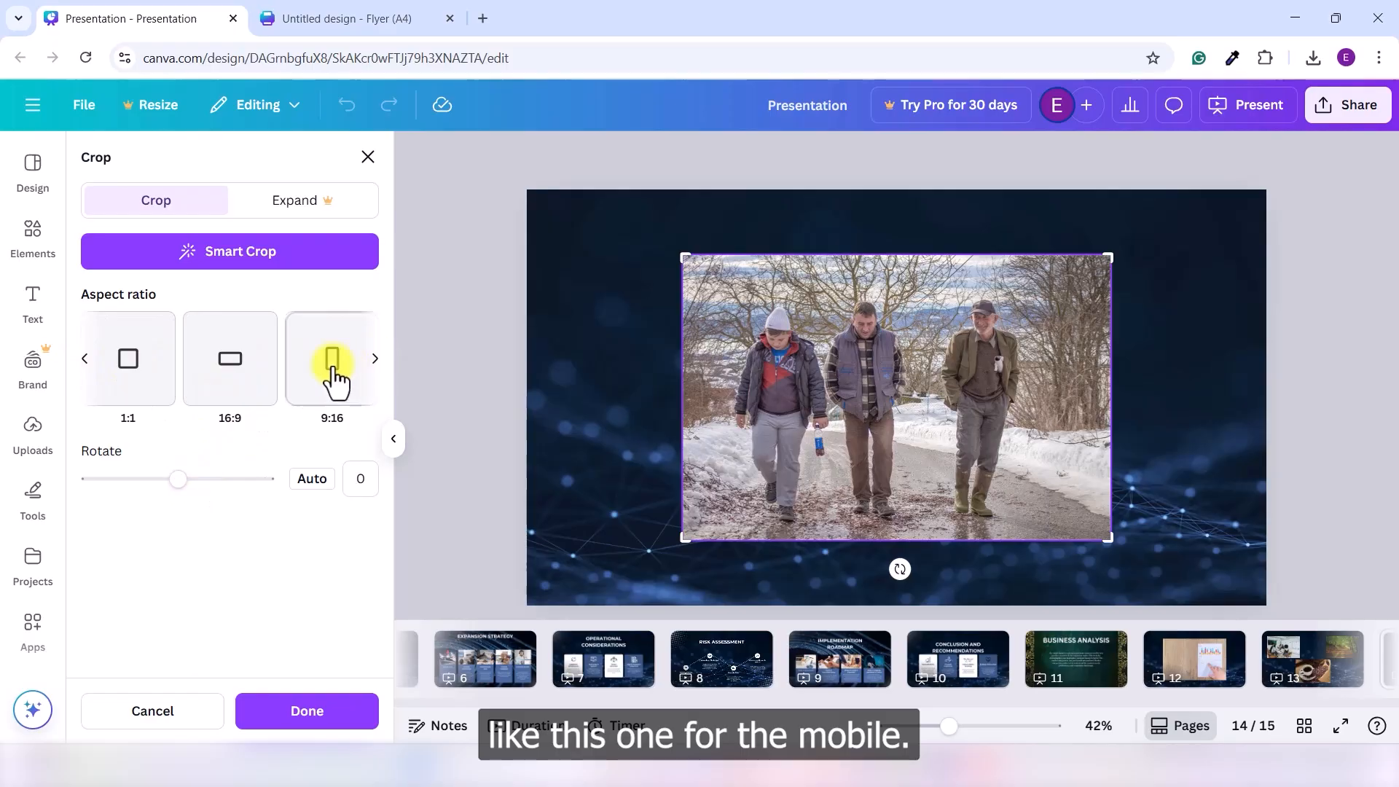
pyautogui.click(367, 362)
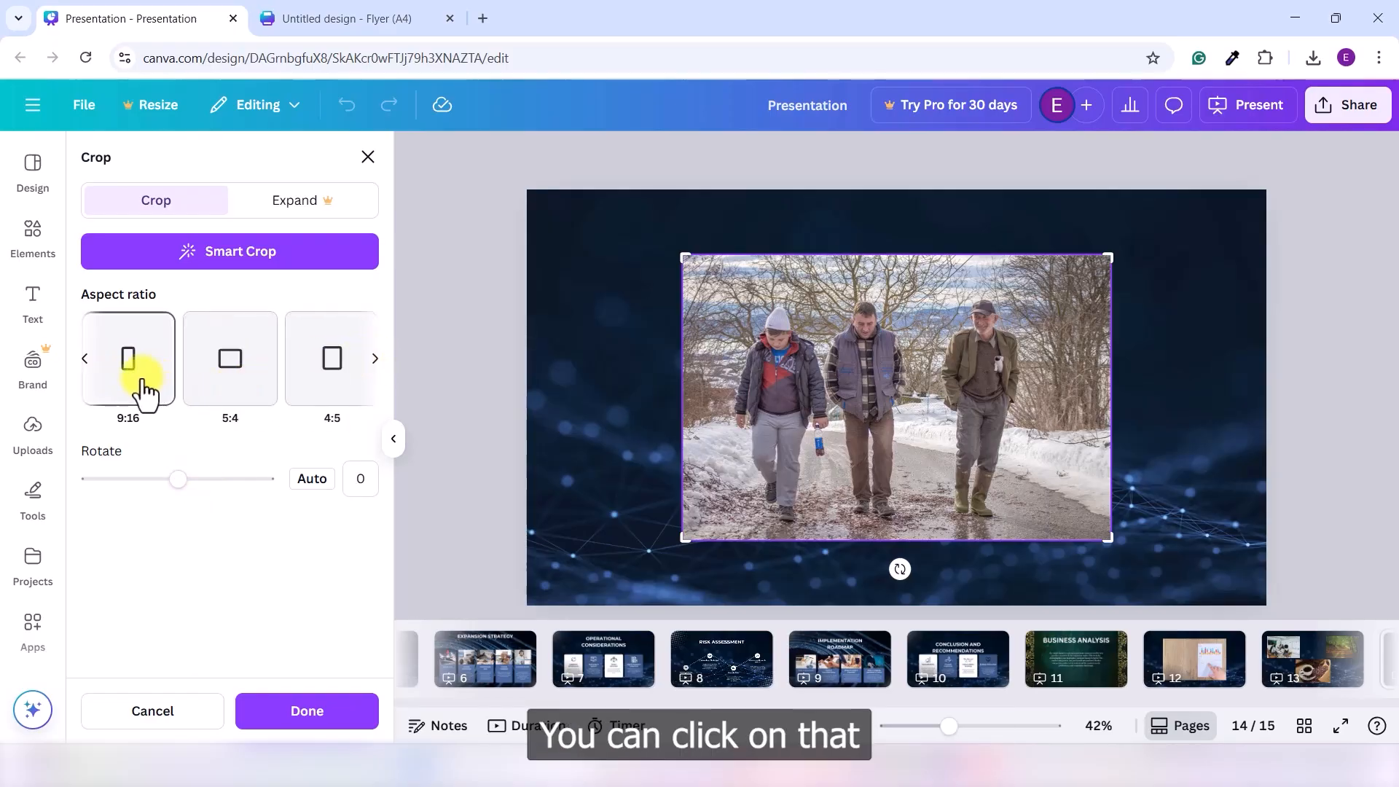
pyautogui.click(143, 380)
pyautogui.moveTo(862, 414); pyautogui.dragTo(939, 412)
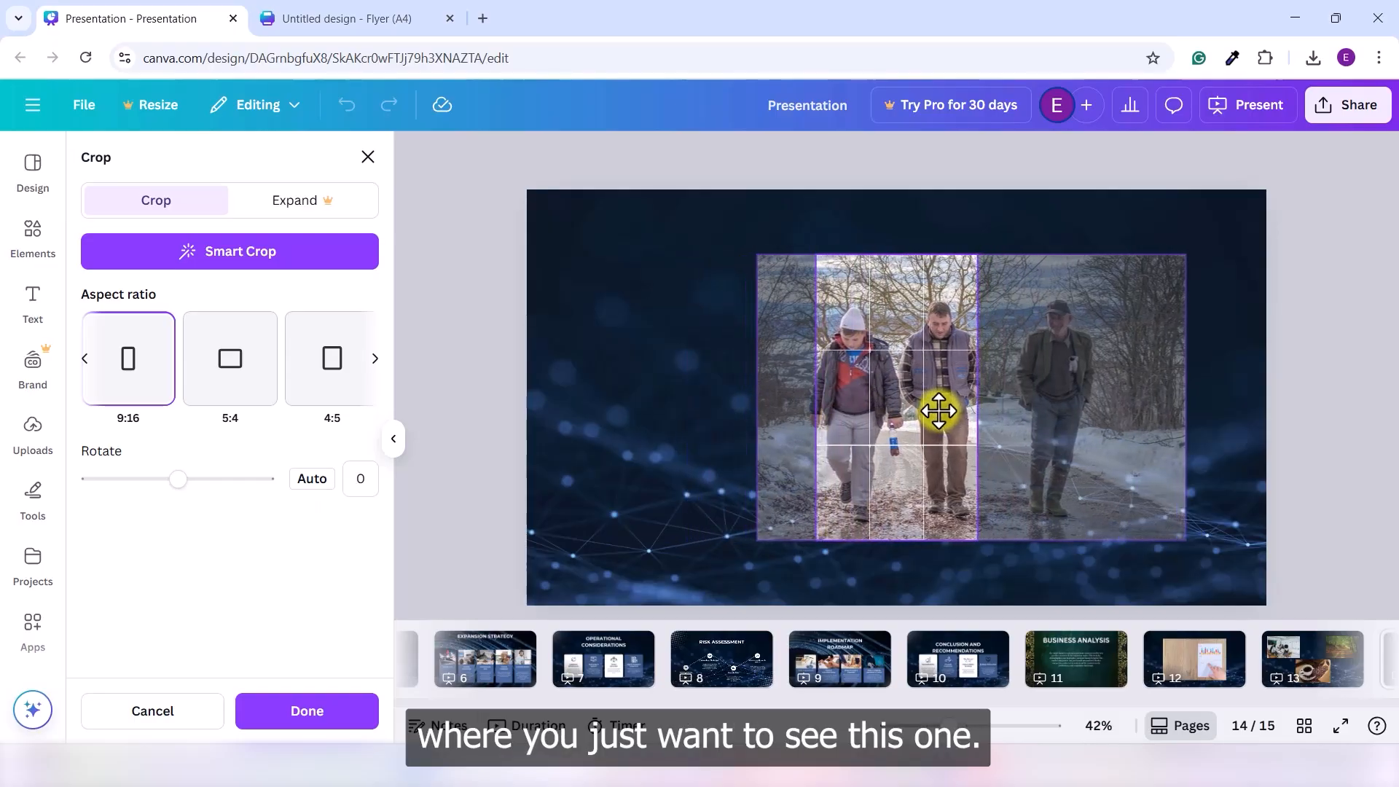
pyautogui.click(321, 712)
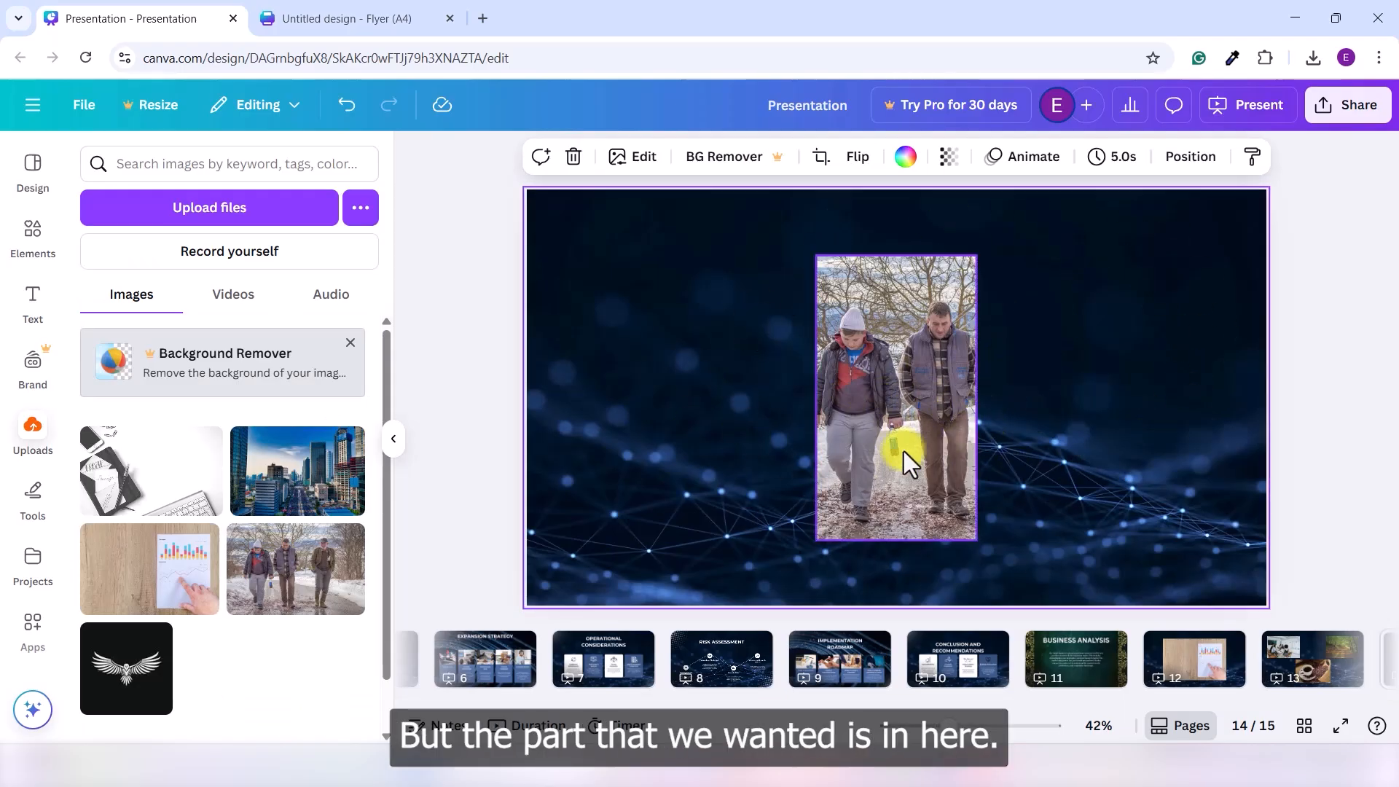
pyautogui.hotkey('ctrl', 'z')
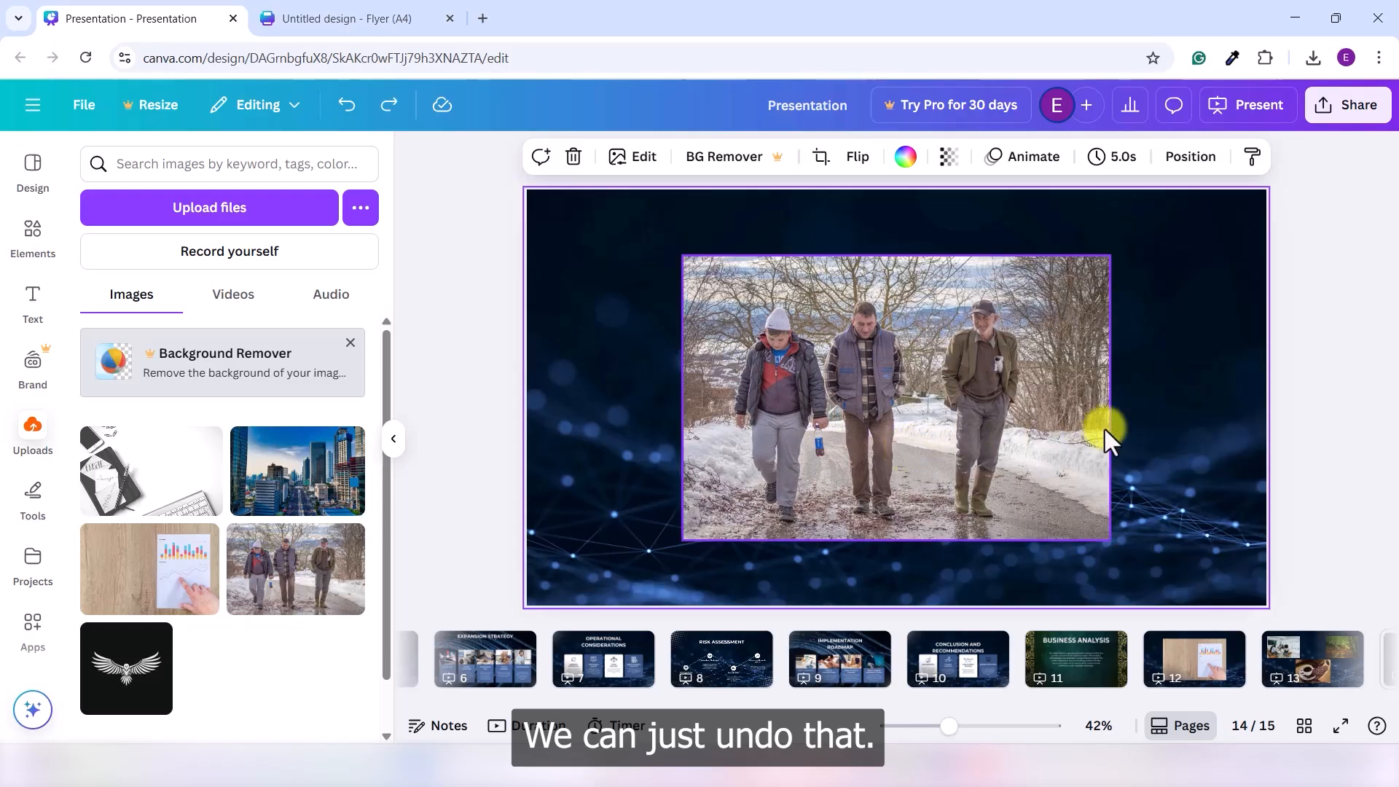
# Crop the photo freeform to only the man on the right, and move the cropped picture to the slide's centre.
pyautogui.click(936, 389)
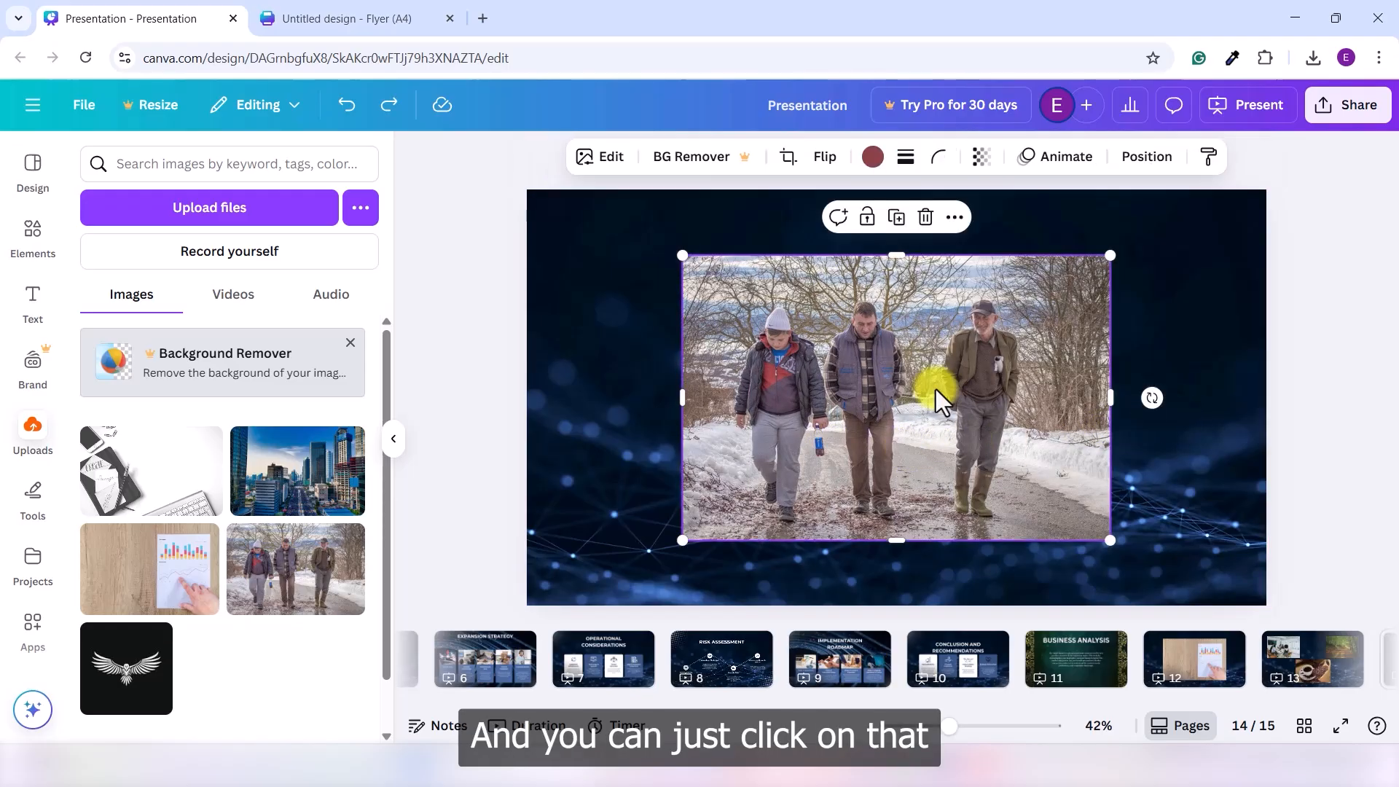
pyautogui.click(793, 162)
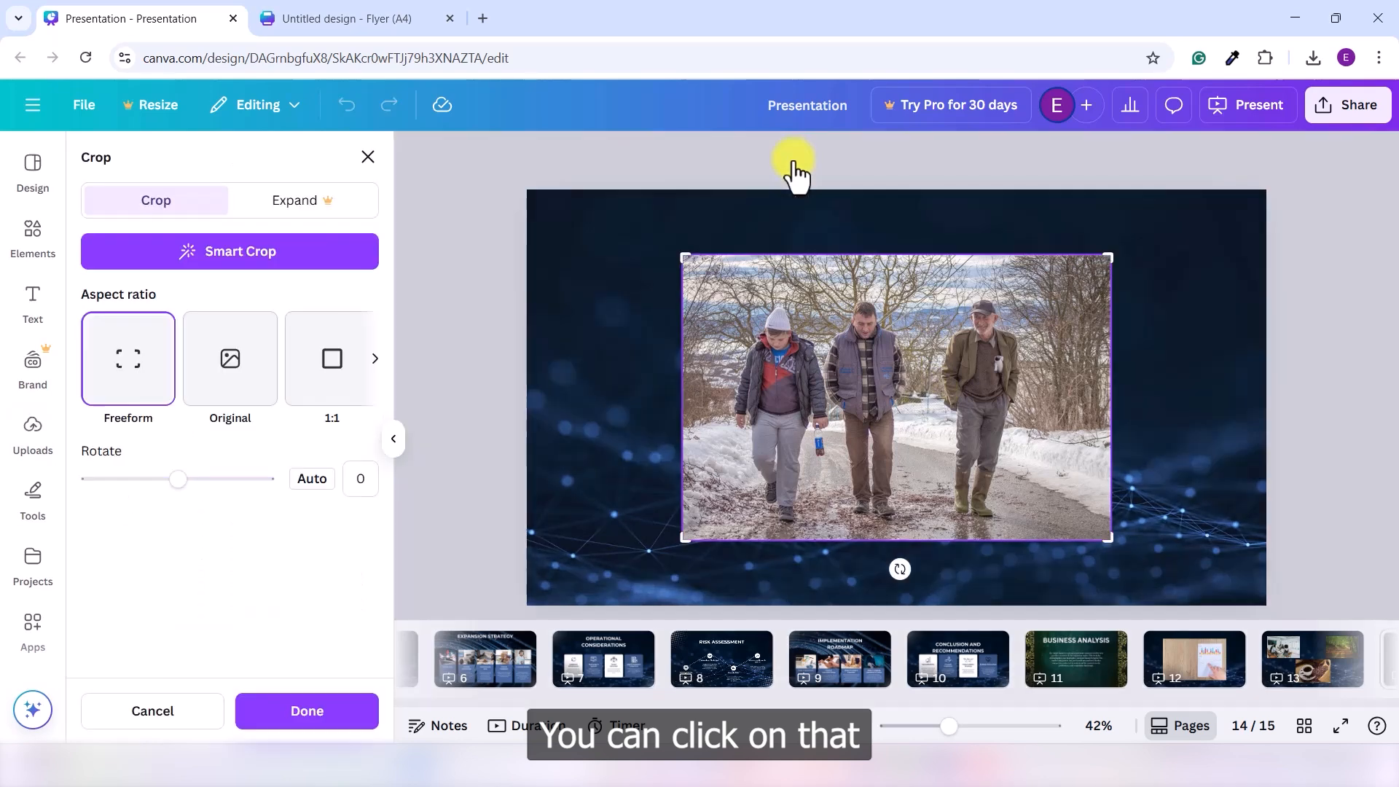
pyautogui.moveTo(1109, 255); pyautogui.dragTo(1041, 255)
pyautogui.moveTo(682, 266); pyautogui.dragTo(919, 256)
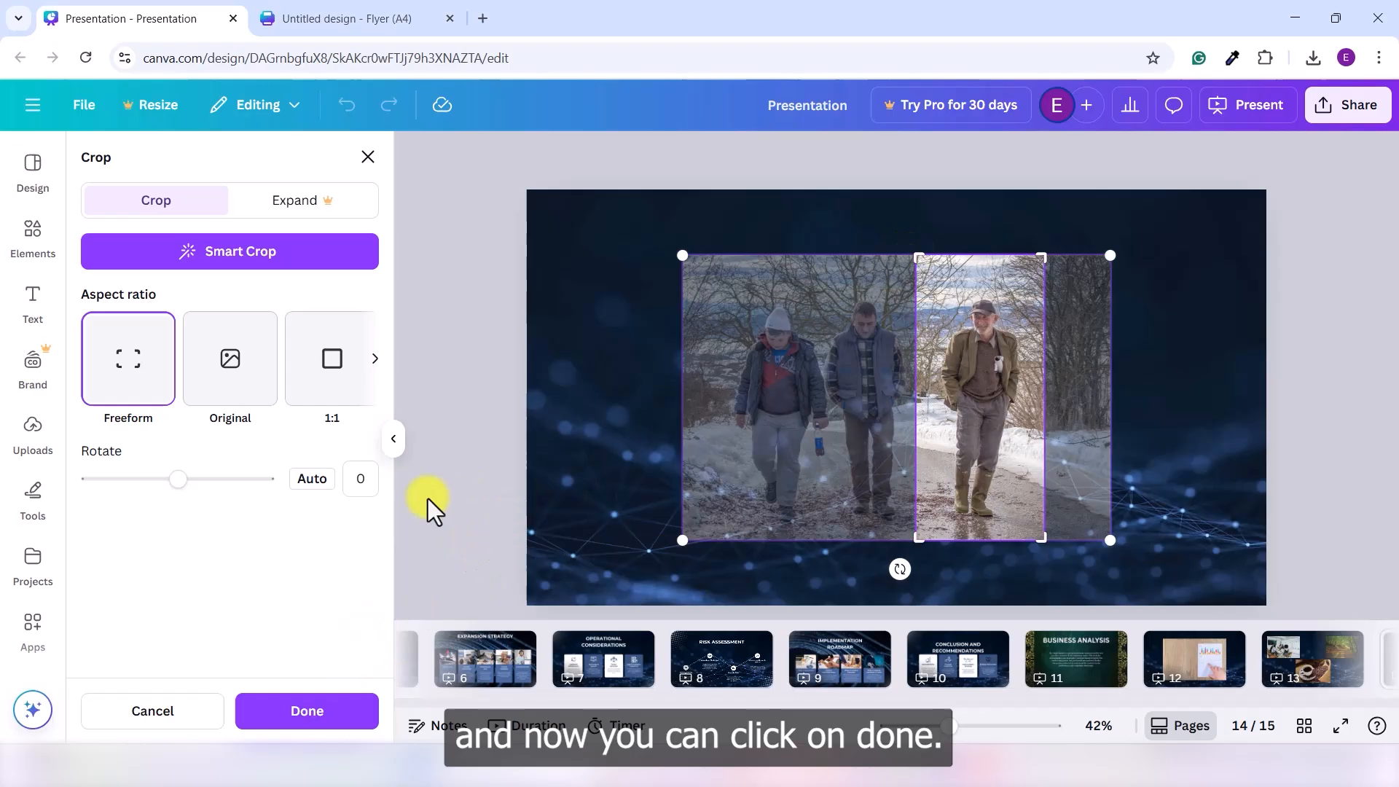
pyautogui.click(341, 724)
pyautogui.moveTo(984, 406); pyautogui.dragTo(896, 408)
pyautogui.click(1080, 395)
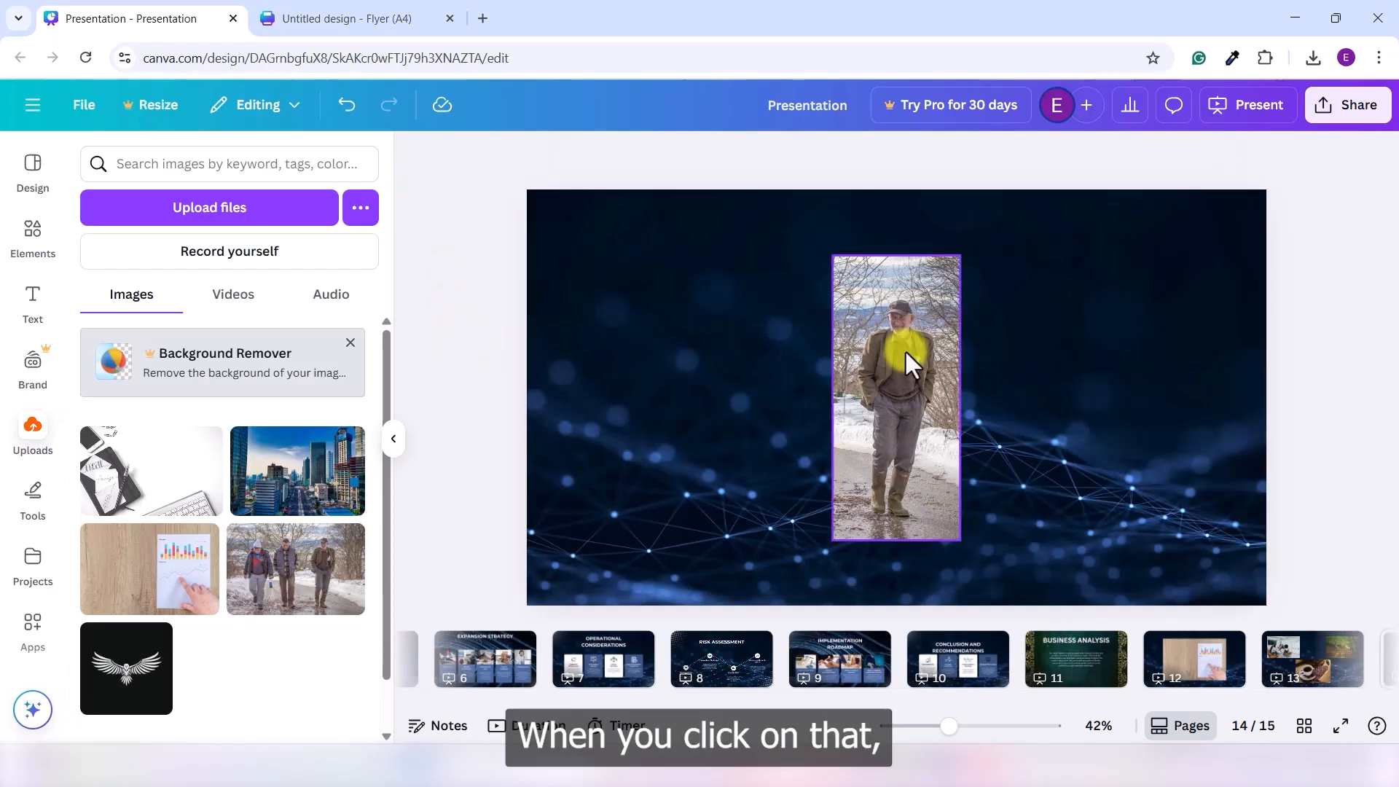
# Examine the photo's adjustment settings, covering white balance, light, color and texture.
pyautogui.click(905, 350)
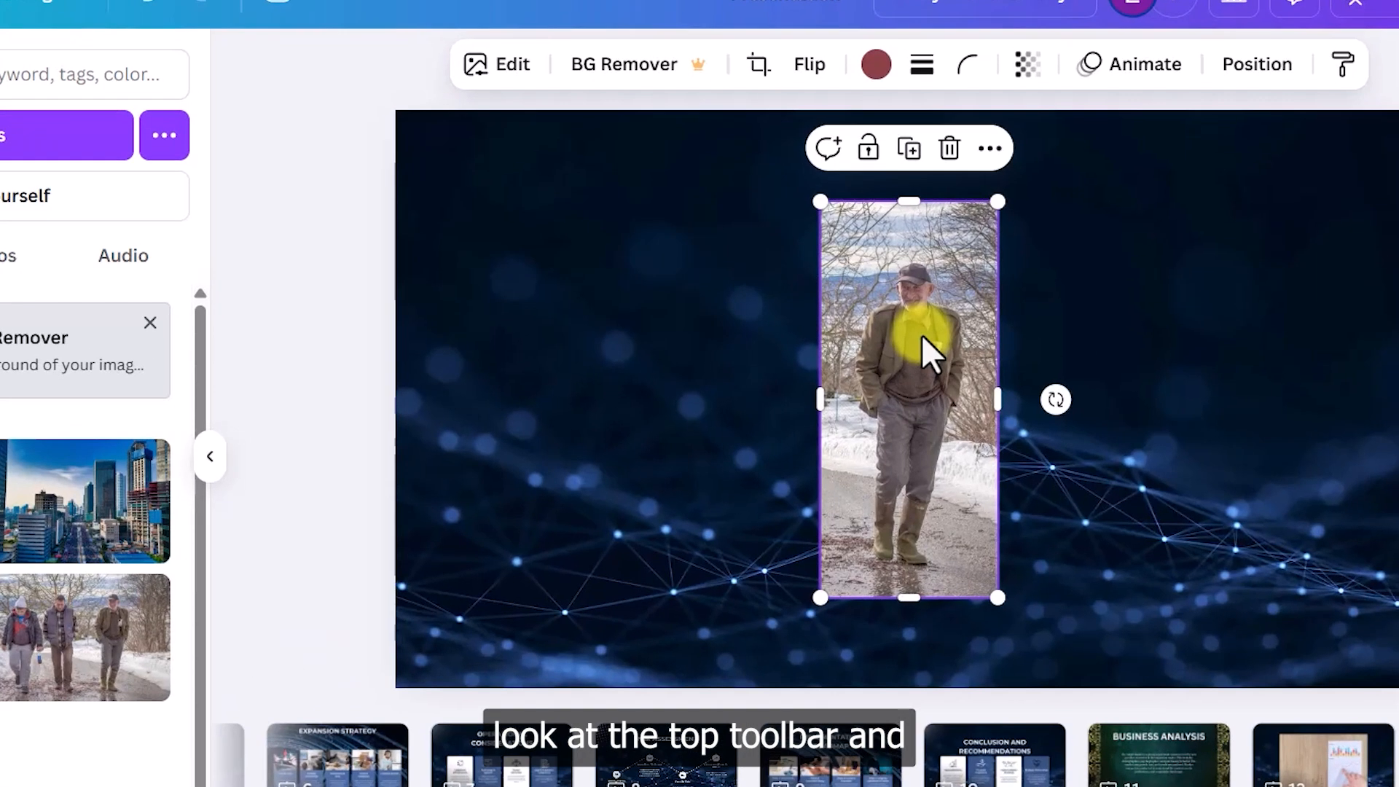
pyautogui.click(498, 69)
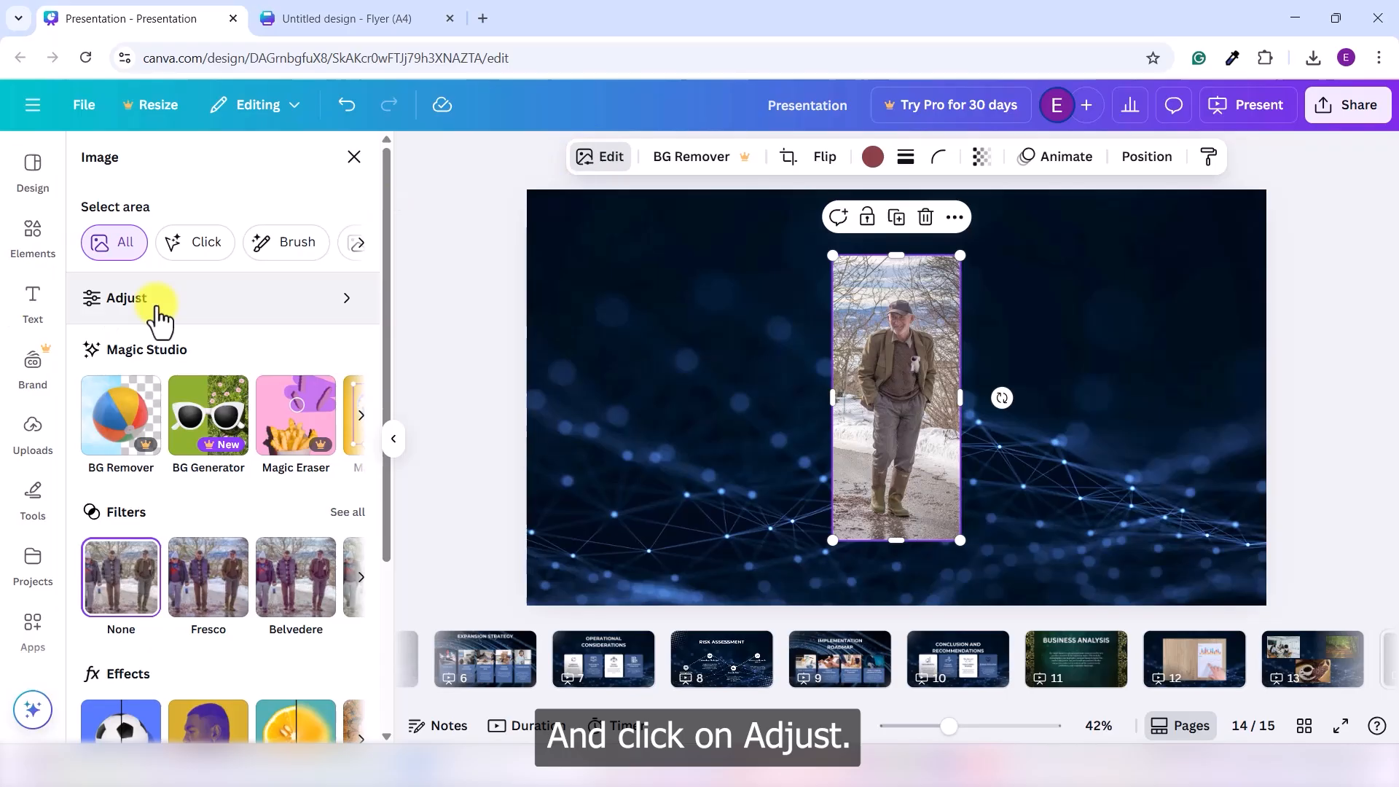
pyautogui.click(159, 316)
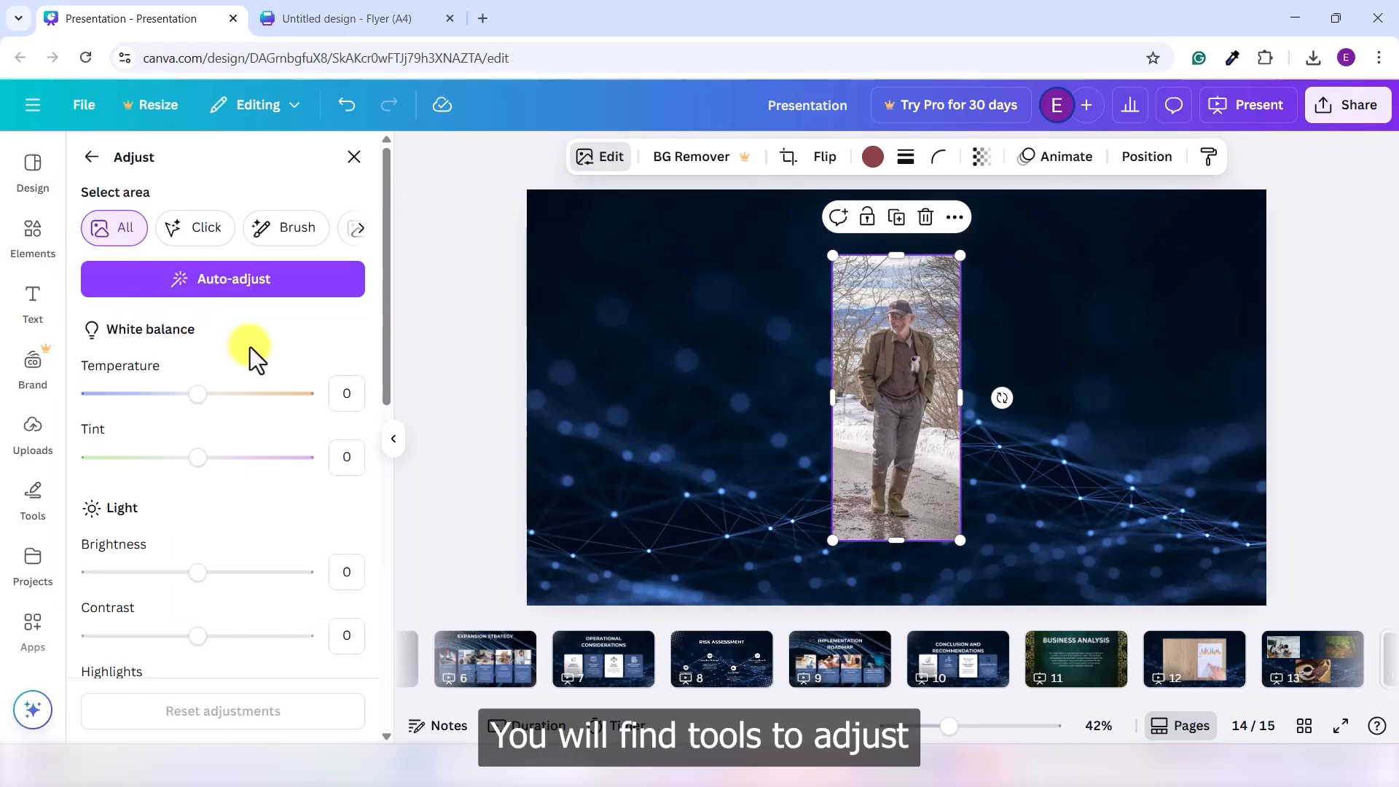
pyautogui.scroll(-3, 229, 437)
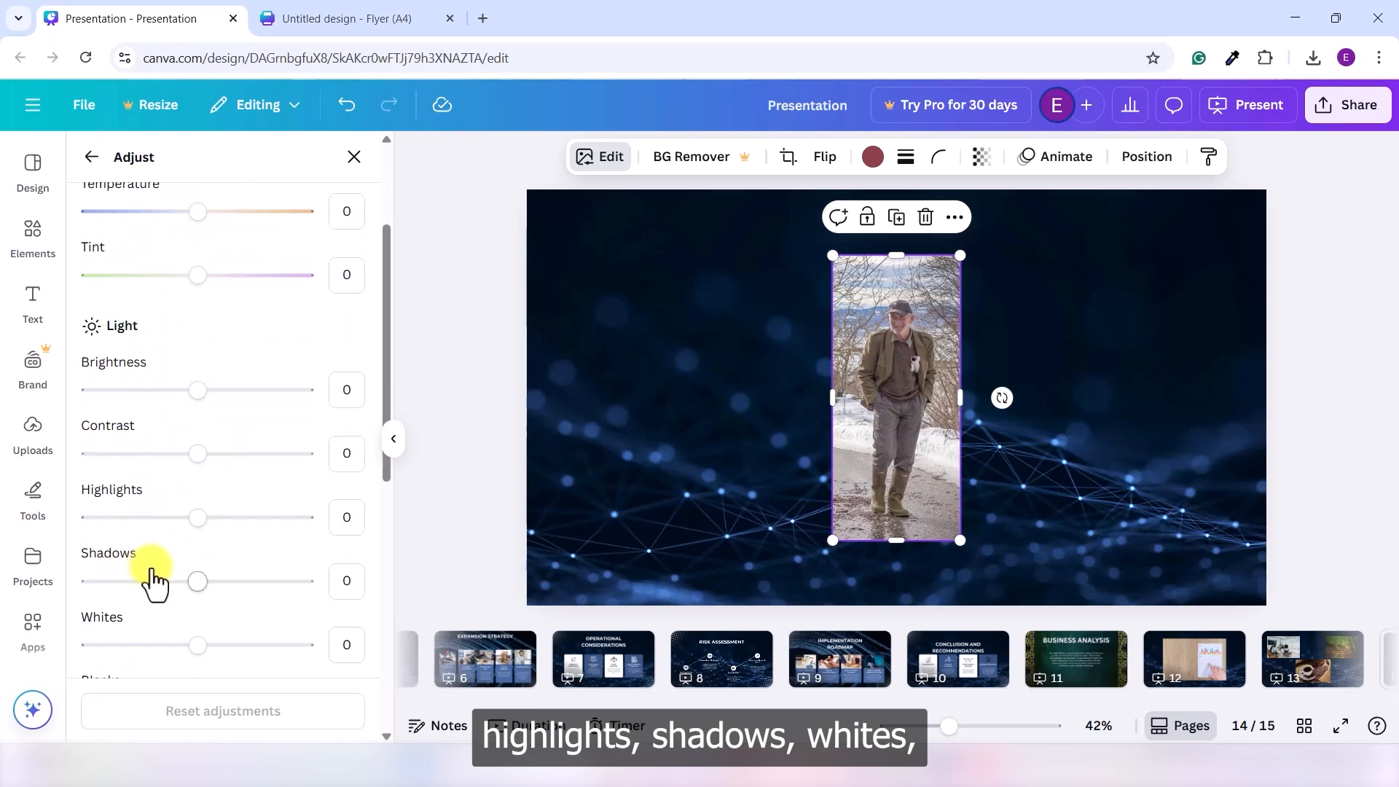
pyautogui.scroll(-1, 117, 579)
pyautogui.scroll(-3, 95, 556)
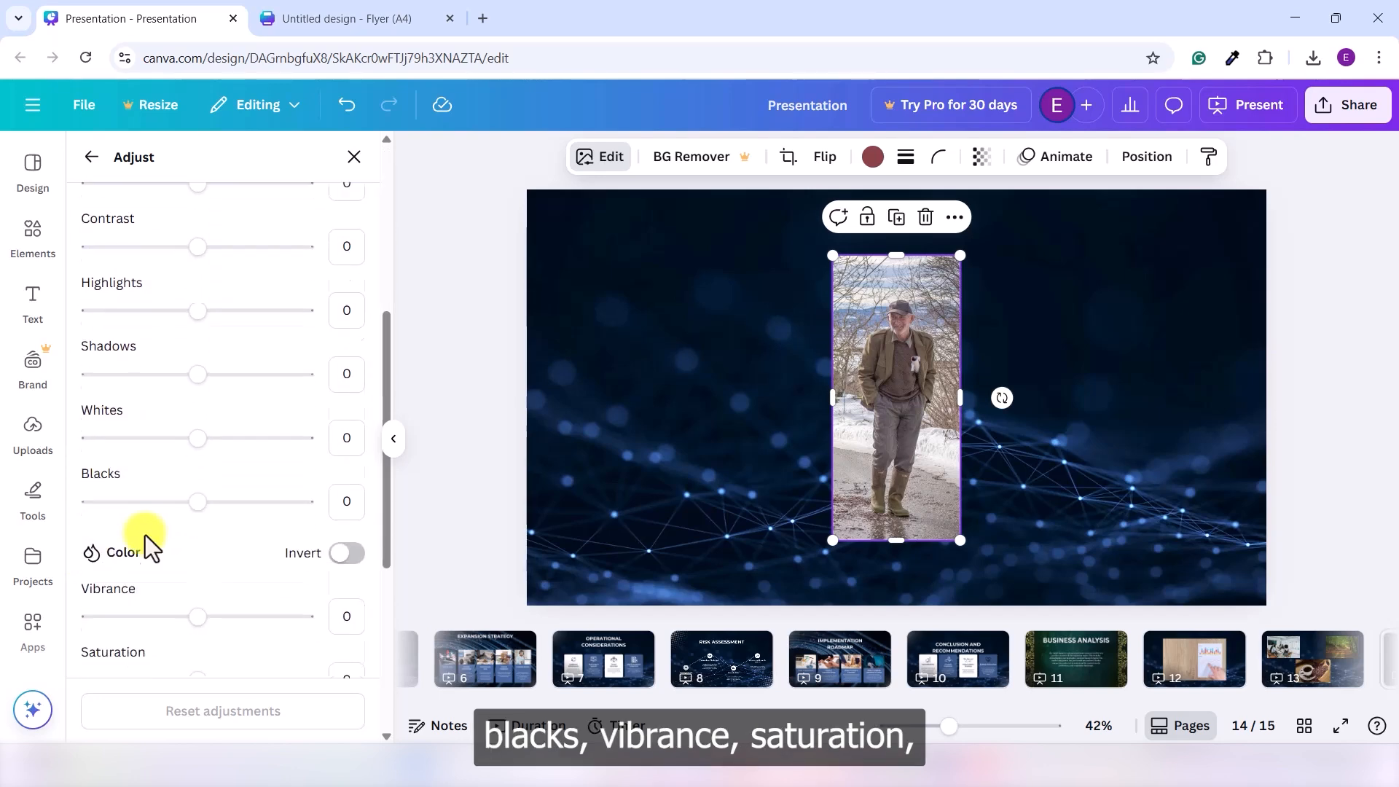
pyautogui.scroll(-2, 173, 519)
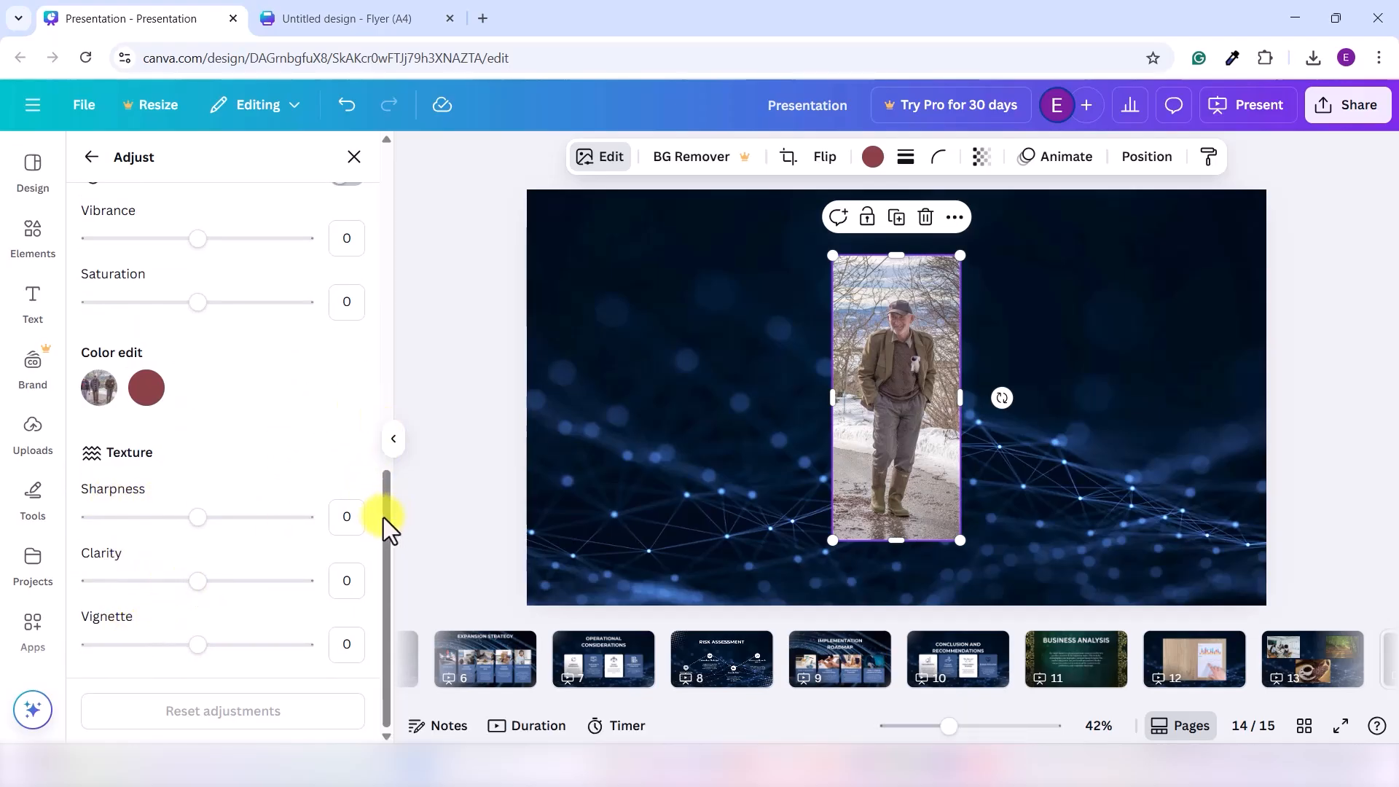
pyautogui.moveTo(383, 517); pyautogui.dragTo(378, 171)
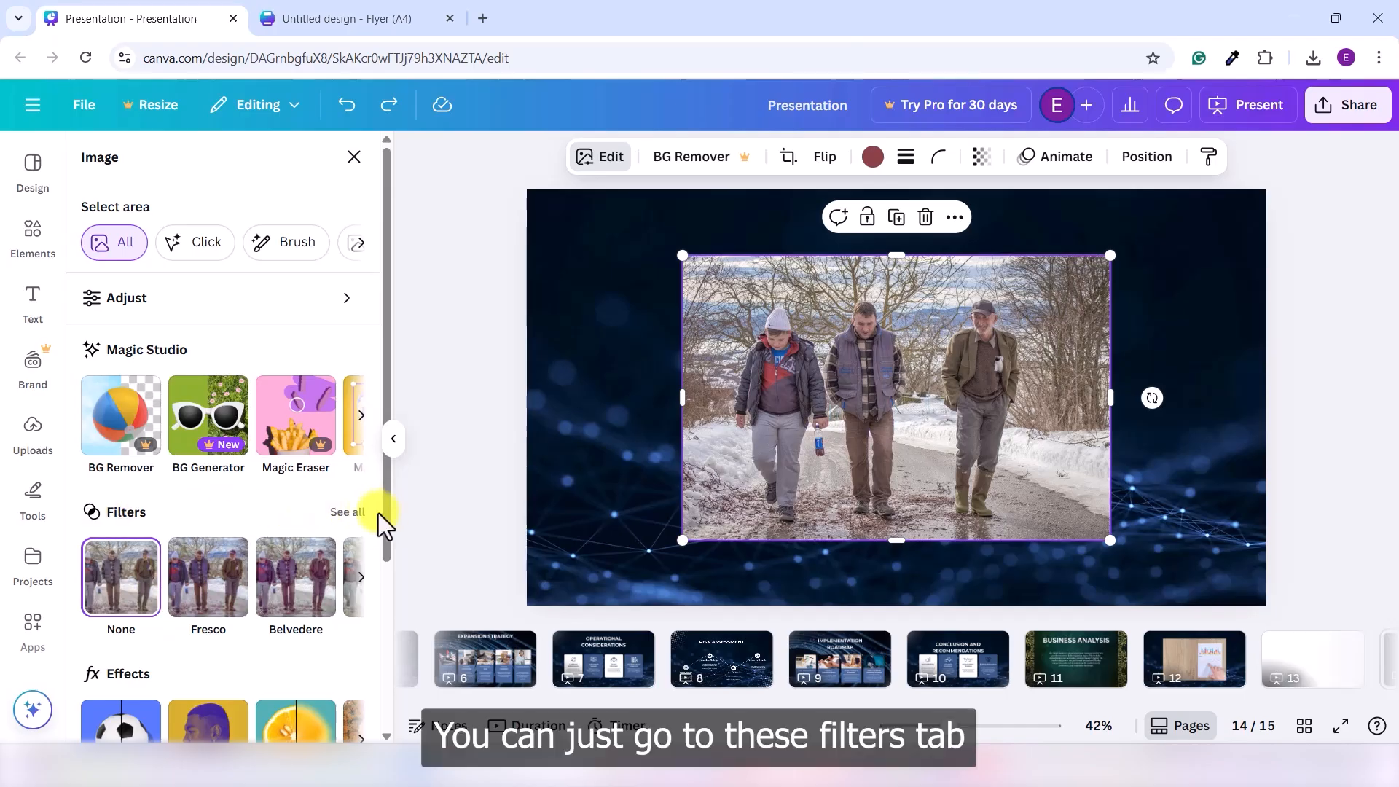
# Apply the Belvedere filter from the Natural set to the photo of the three men.
pyautogui.click(347, 514)
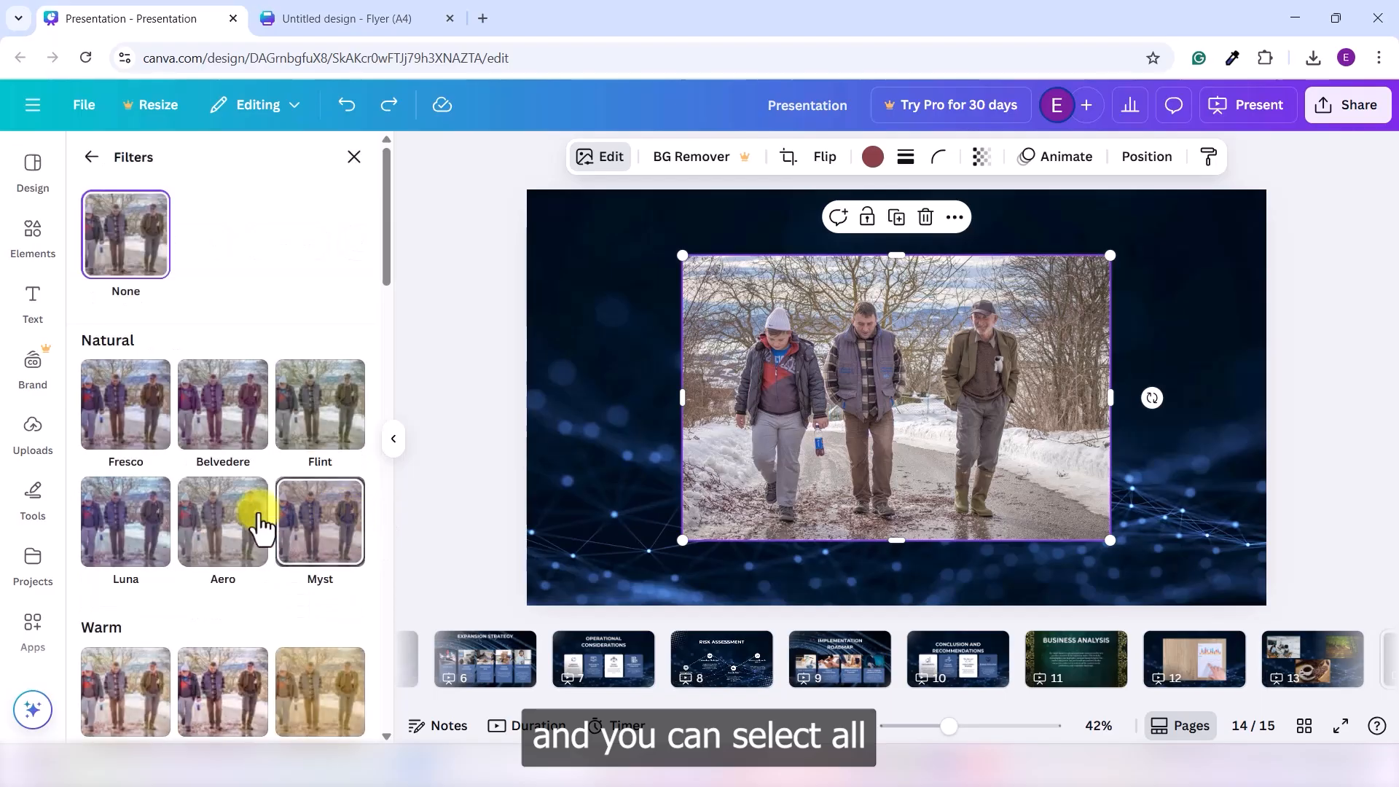
pyautogui.click(250, 435)
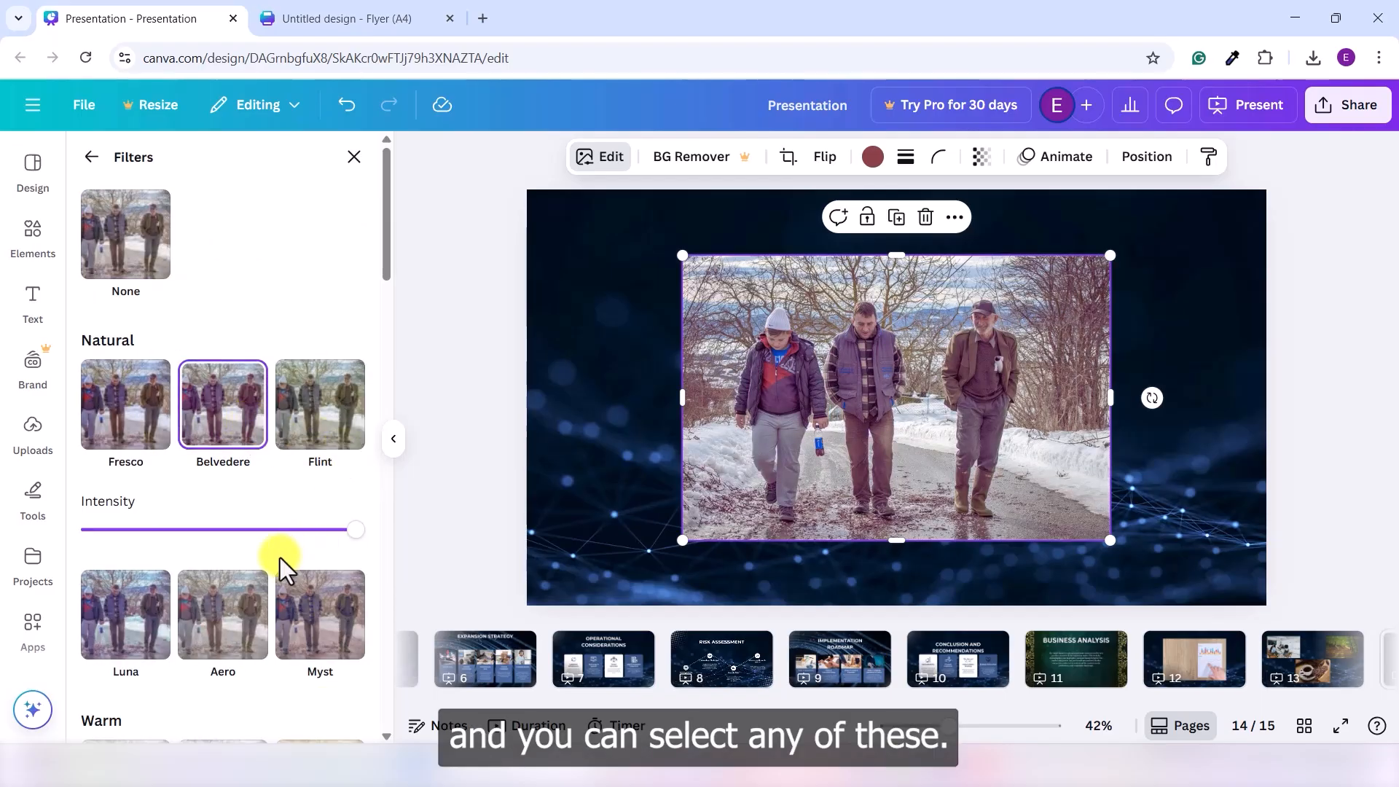
# Try the Myst, Sangri and Tundra filters on the photo of the three men.
pyautogui.click(299, 612)
pyautogui.scroll(-5, 212, 581)
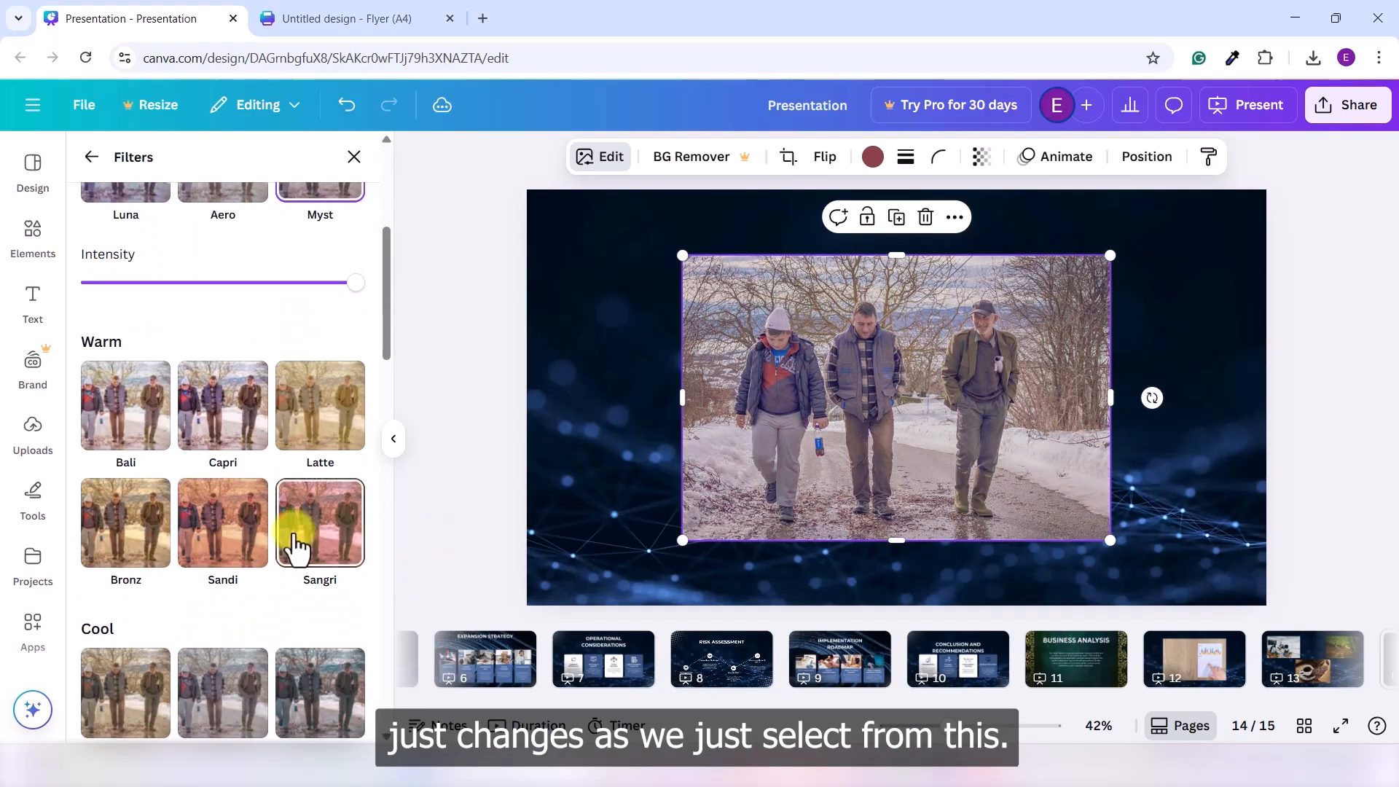
pyautogui.click(218, 543)
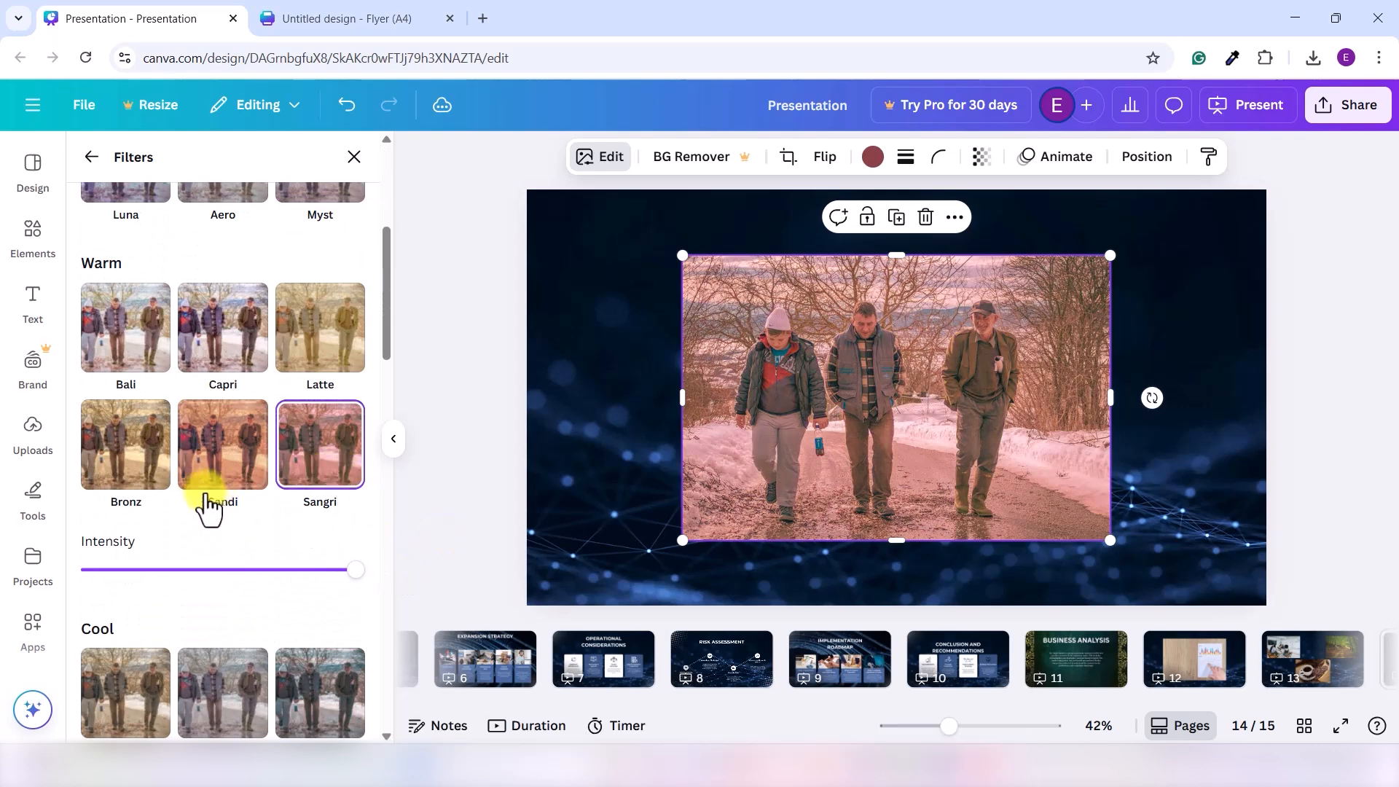
pyautogui.scroll(-3, 215, 488)
pyautogui.click(298, 562)
pyautogui.scroll(-4, 182, 510)
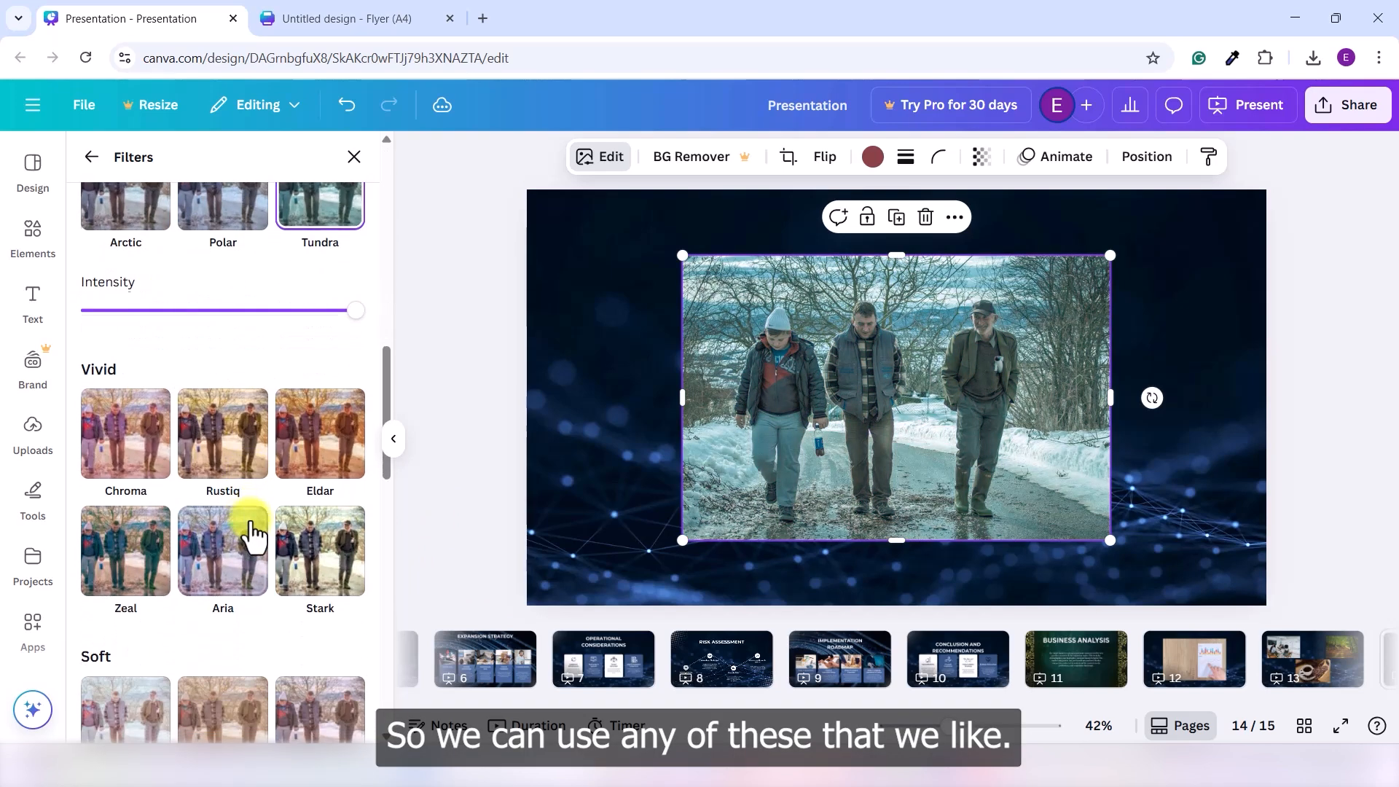
# Apply the Aria filter from the Vivid set to the photo and enlarge it to cover the whole slide.
pyautogui.click(234, 554)
pyautogui.scroll(-3, 281, 554)
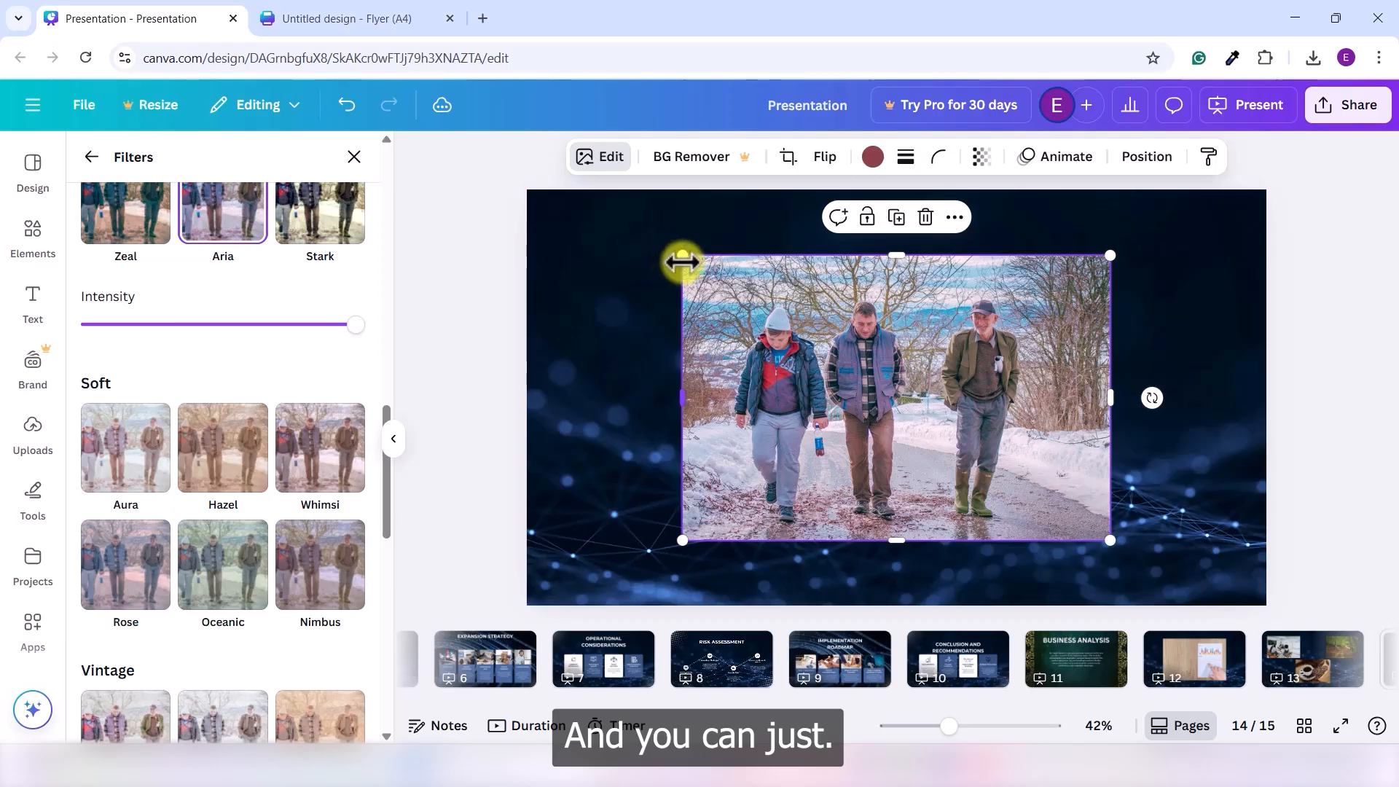
pyautogui.moveTo(683, 257); pyautogui.dragTo(488, 197)
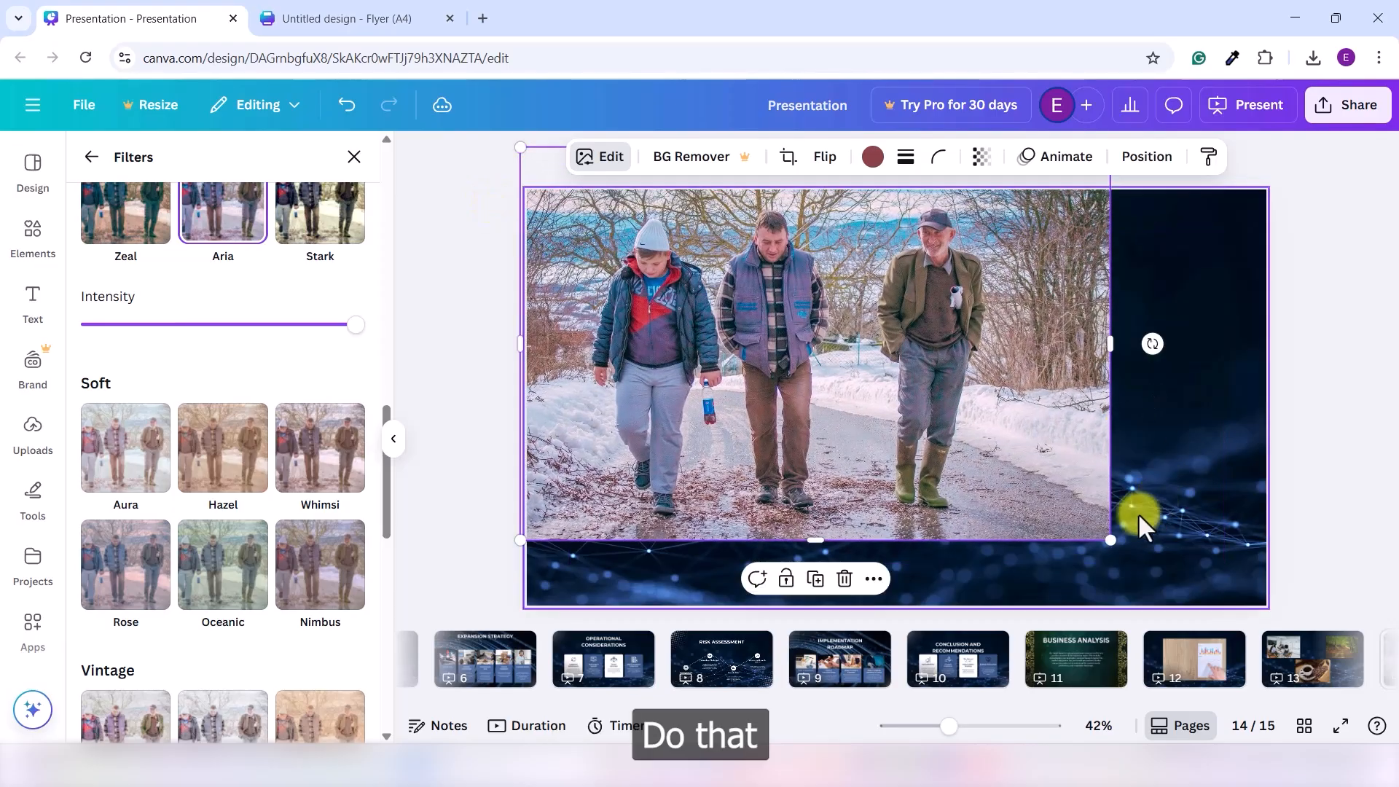
pyautogui.moveTo(1104, 540); pyautogui.dragTo(1386, 641)
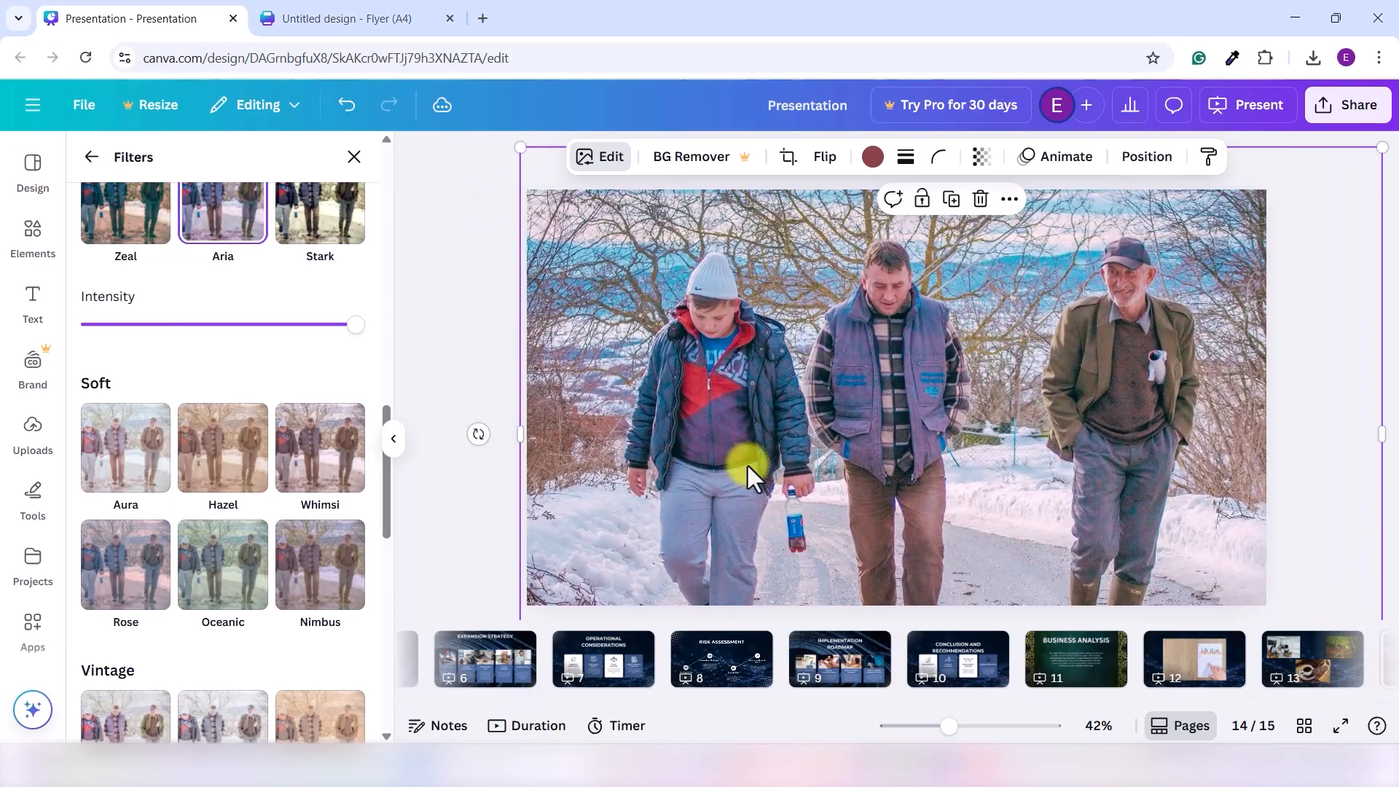
# Try the Fade, Ink and Heatwave filters on the photo, plus one more from the Color Pop set.
pyautogui.scroll(-3, 248, 579)
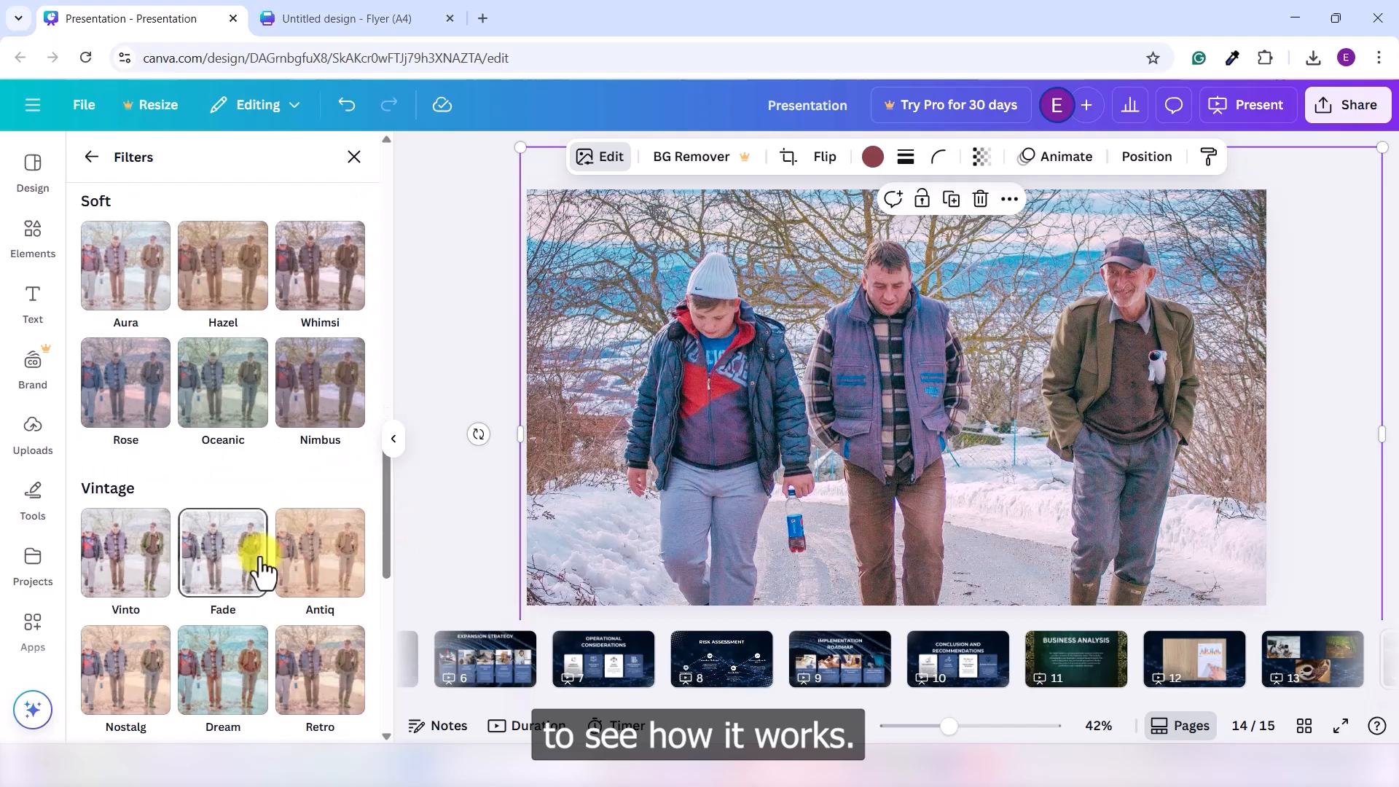
pyautogui.click(226, 554)
pyautogui.scroll(-5, 273, 536)
pyautogui.click(235, 523)
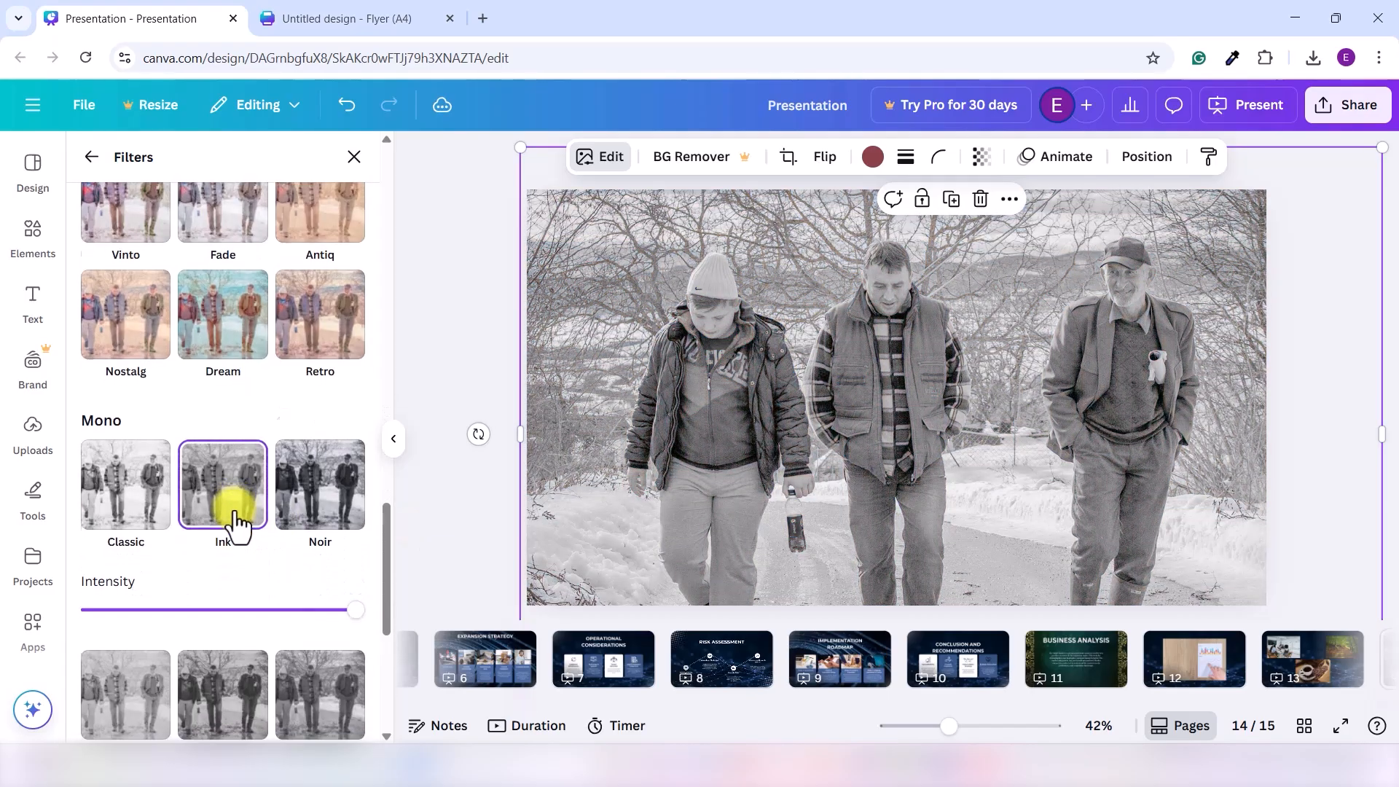
pyautogui.scroll(-5, 240, 525)
pyautogui.click(255, 448)
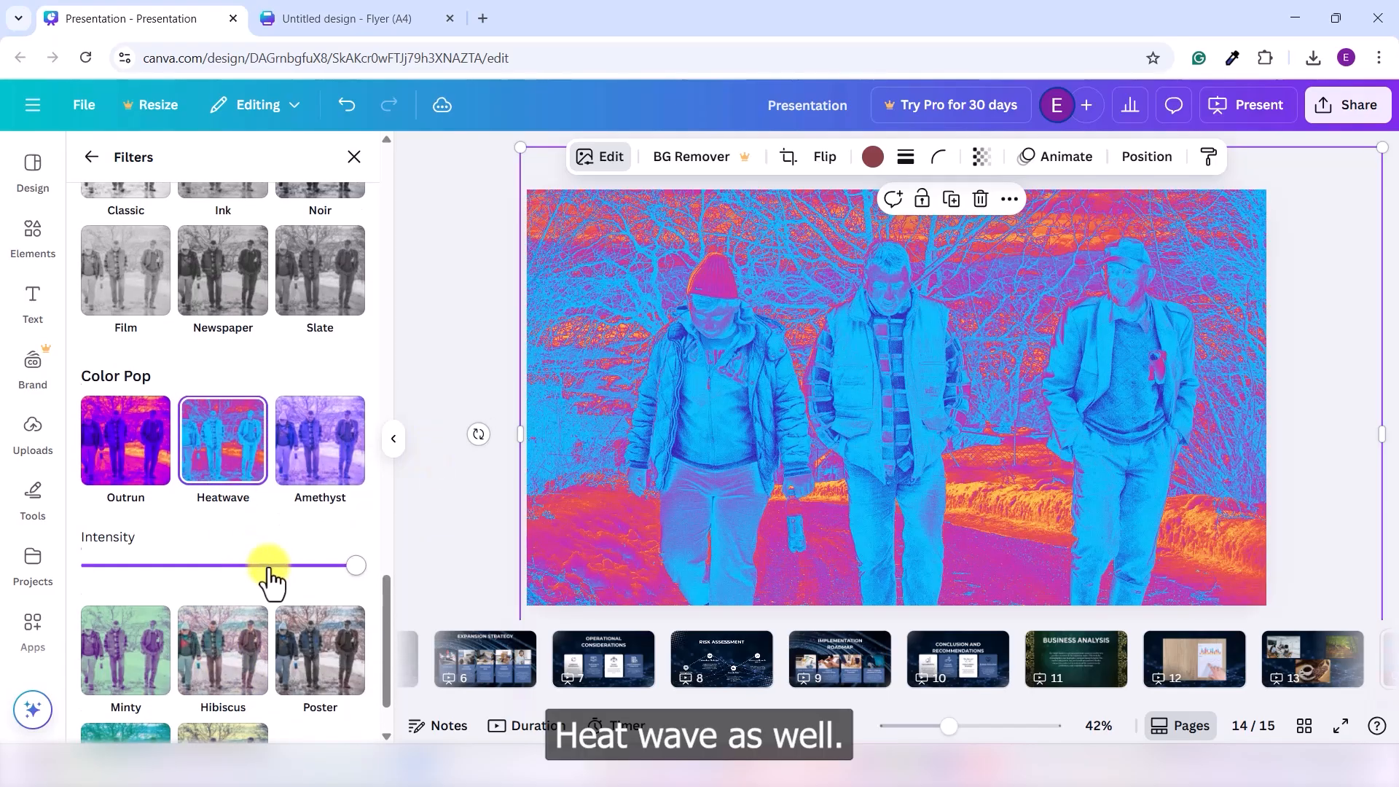
pyautogui.scroll(-2, 270, 579)
pyautogui.click(240, 584)
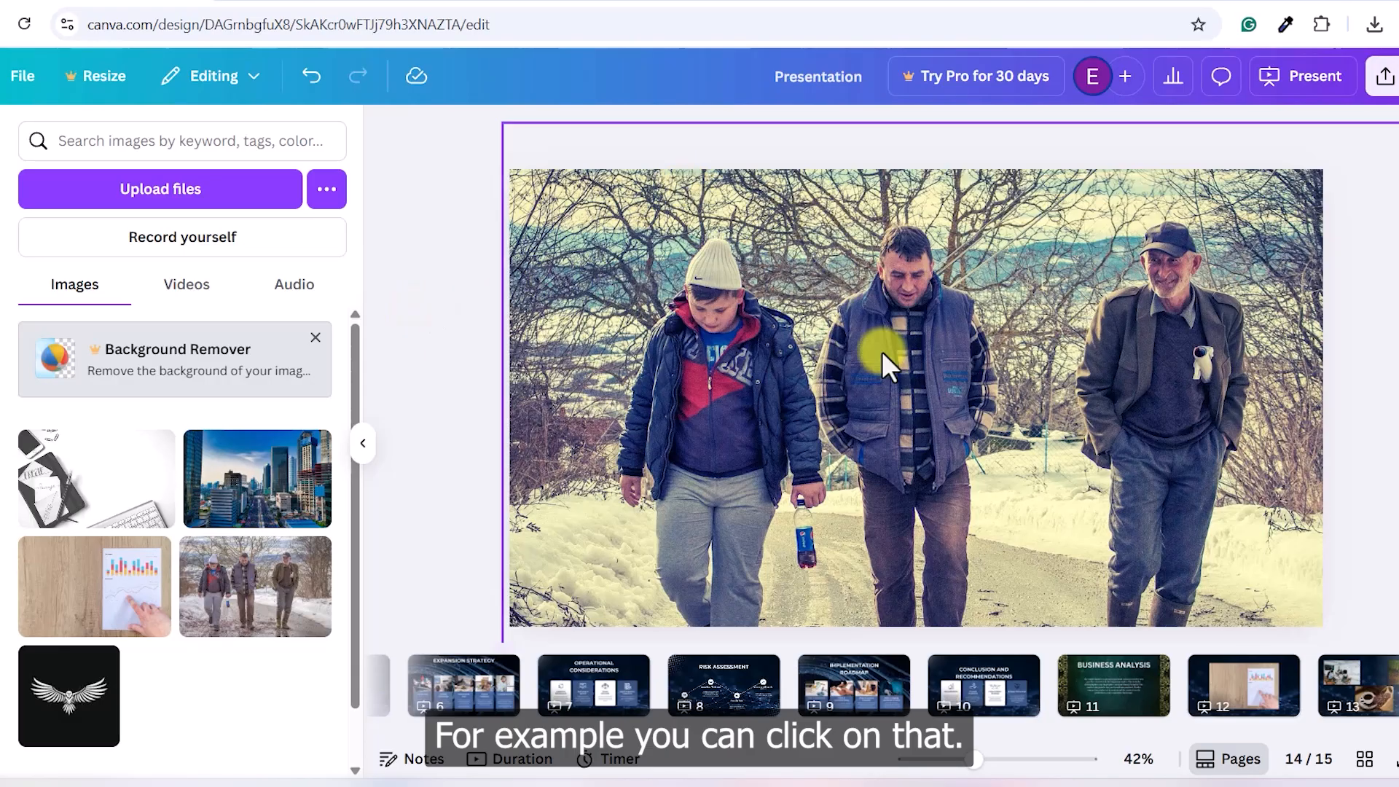
# Set the photo's transparency to 25 so the slide background shows through it.
pyautogui.click(885, 364)
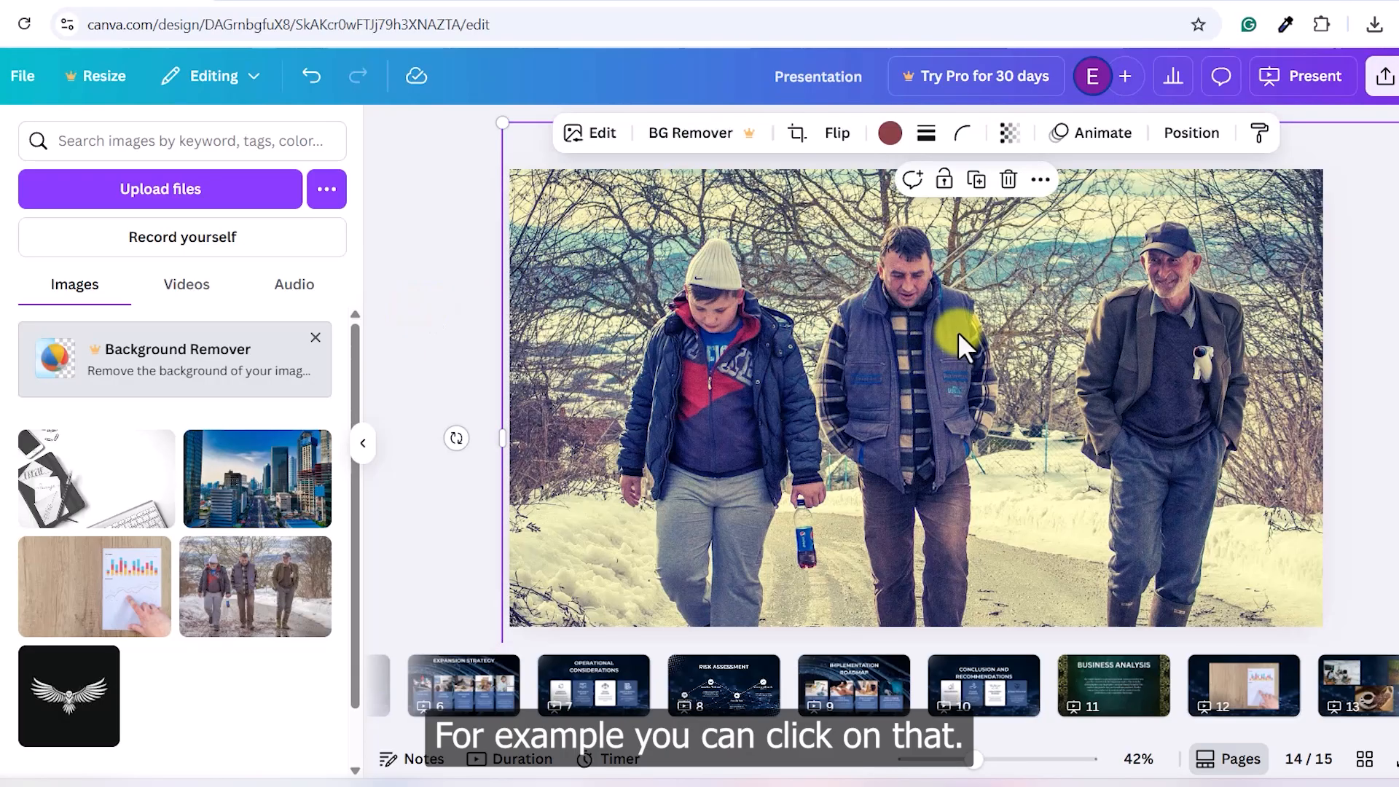
pyautogui.click(1013, 149)
pyautogui.moveTo(1061, 225); pyautogui.dragTo(947, 239)
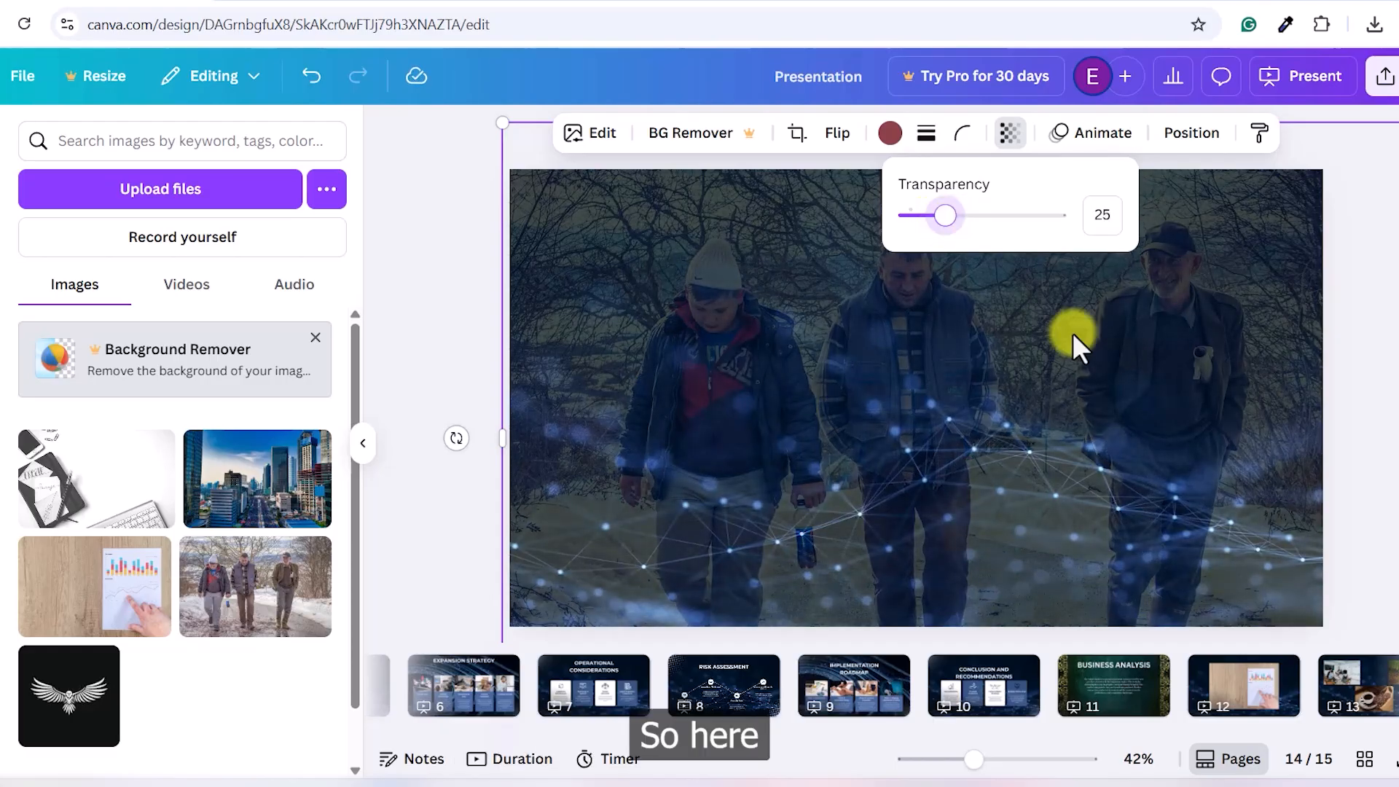
pyautogui.click(1247, 432)
pyautogui.click(1377, 362)
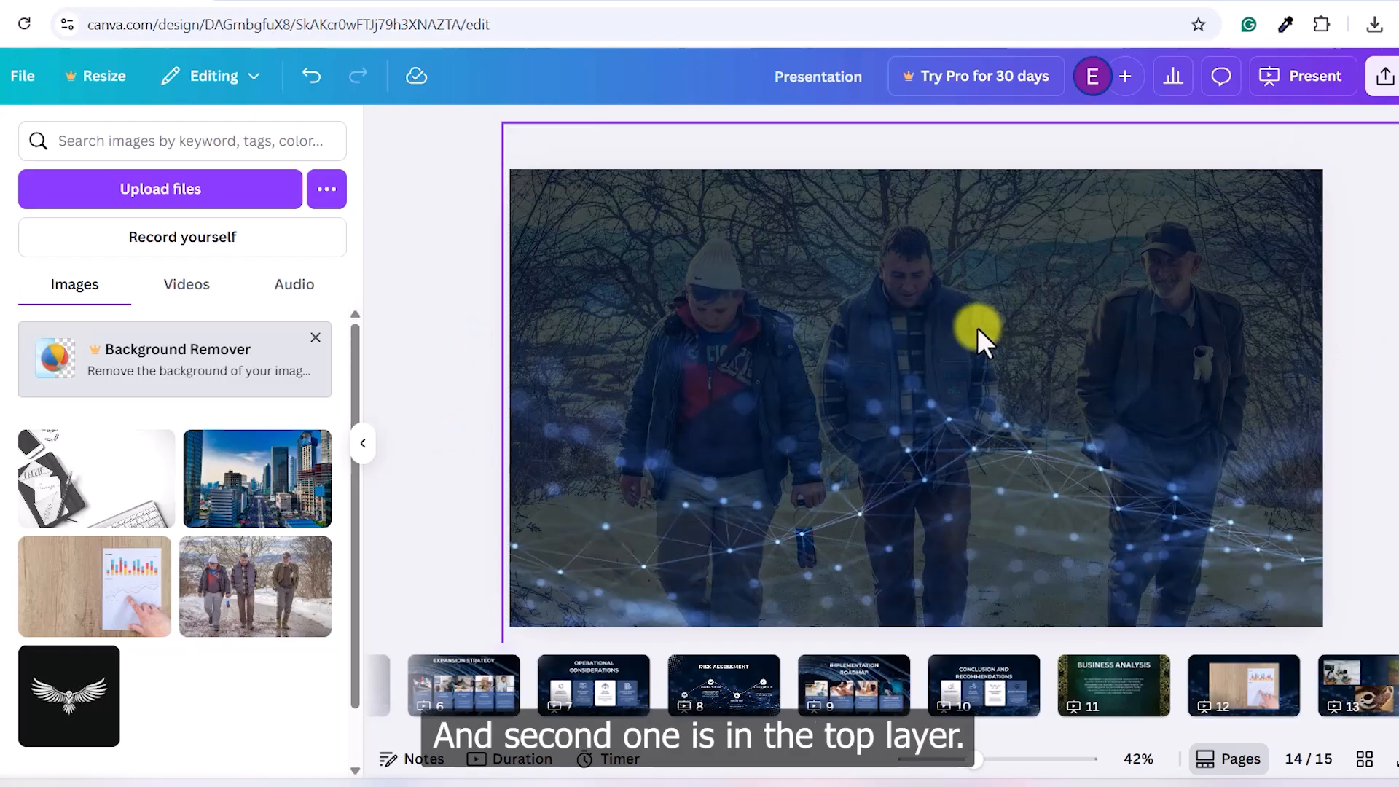
# Shift the semi-transparent photo slightly up and to the left over the slide background.
pyautogui.click(955, 318)
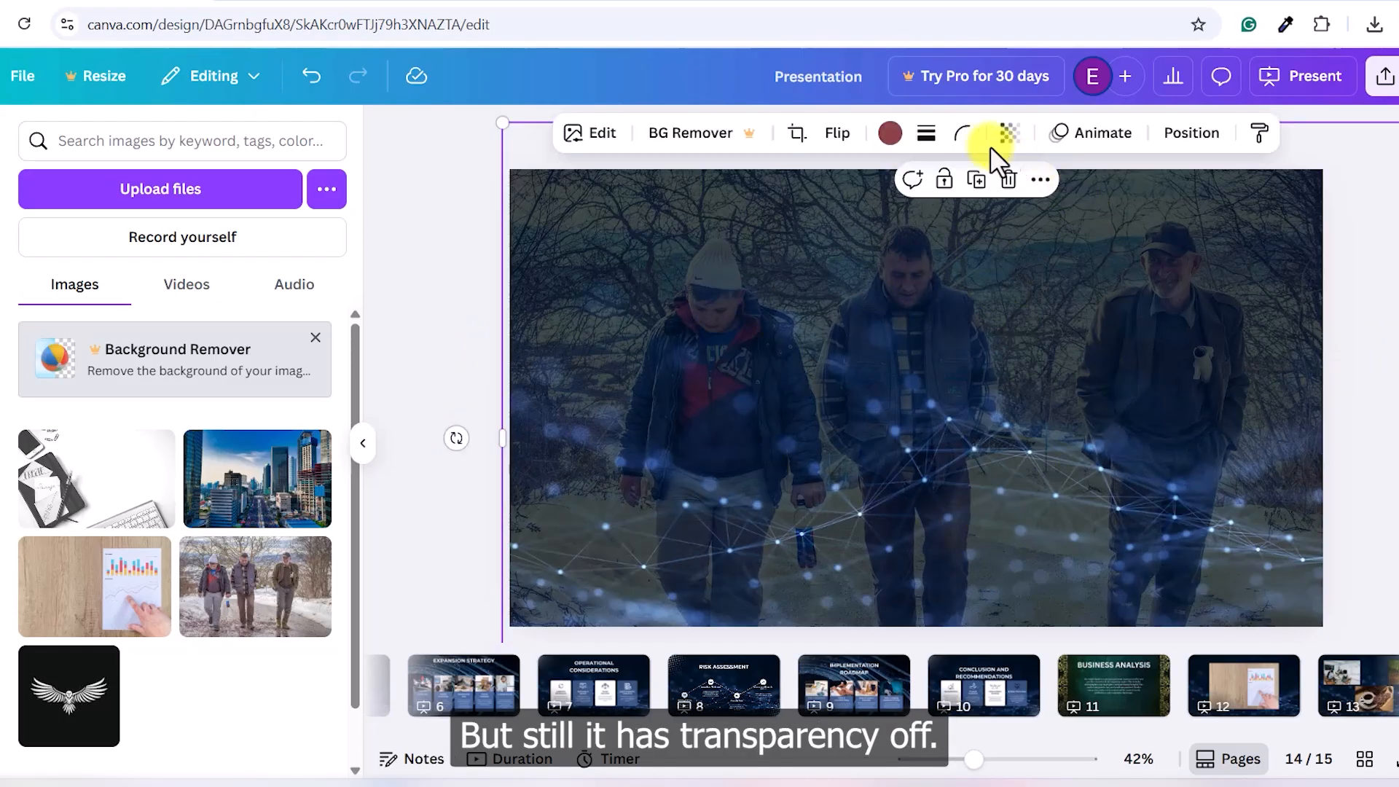
pyautogui.click(1009, 133)
pyautogui.click(1046, 379)
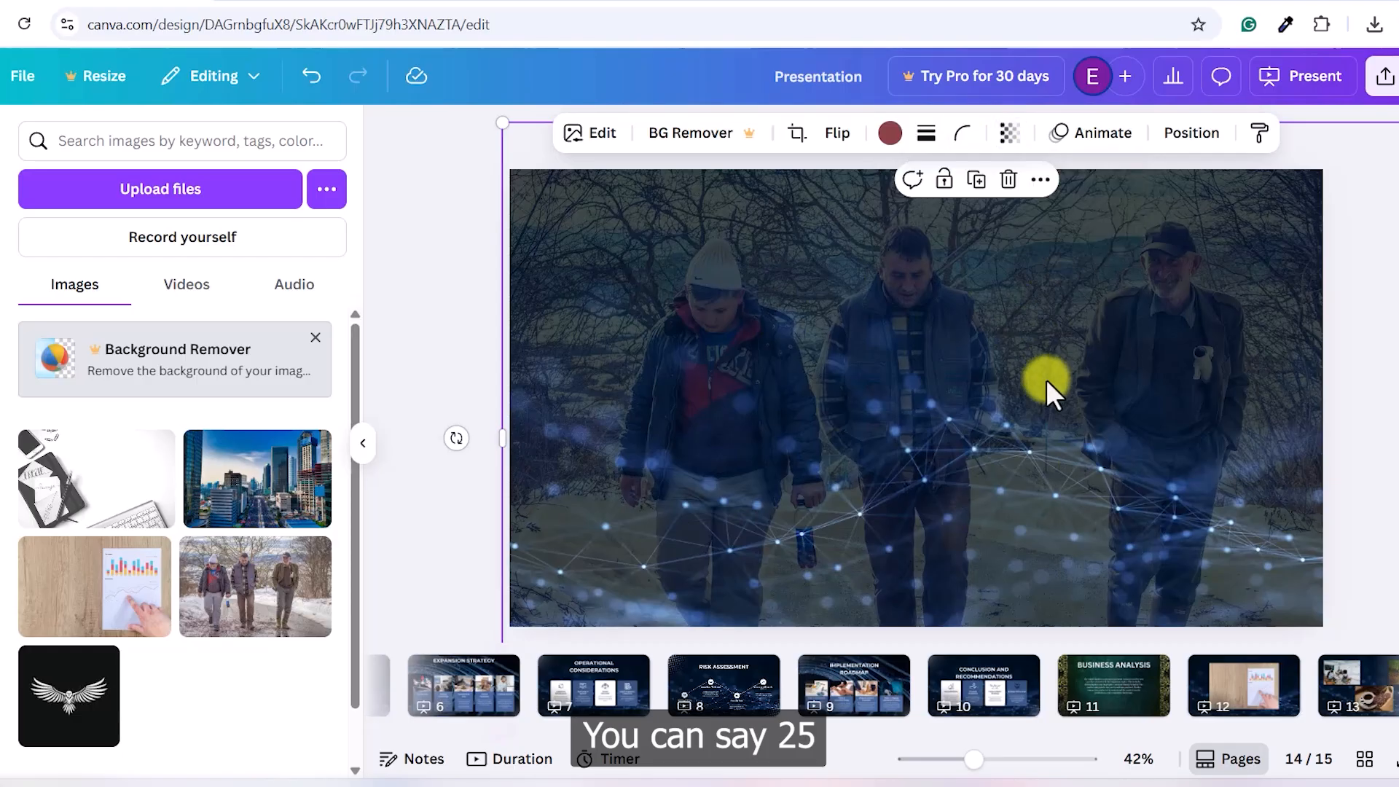
pyautogui.moveTo(1046, 378); pyautogui.dragTo(983, 325)
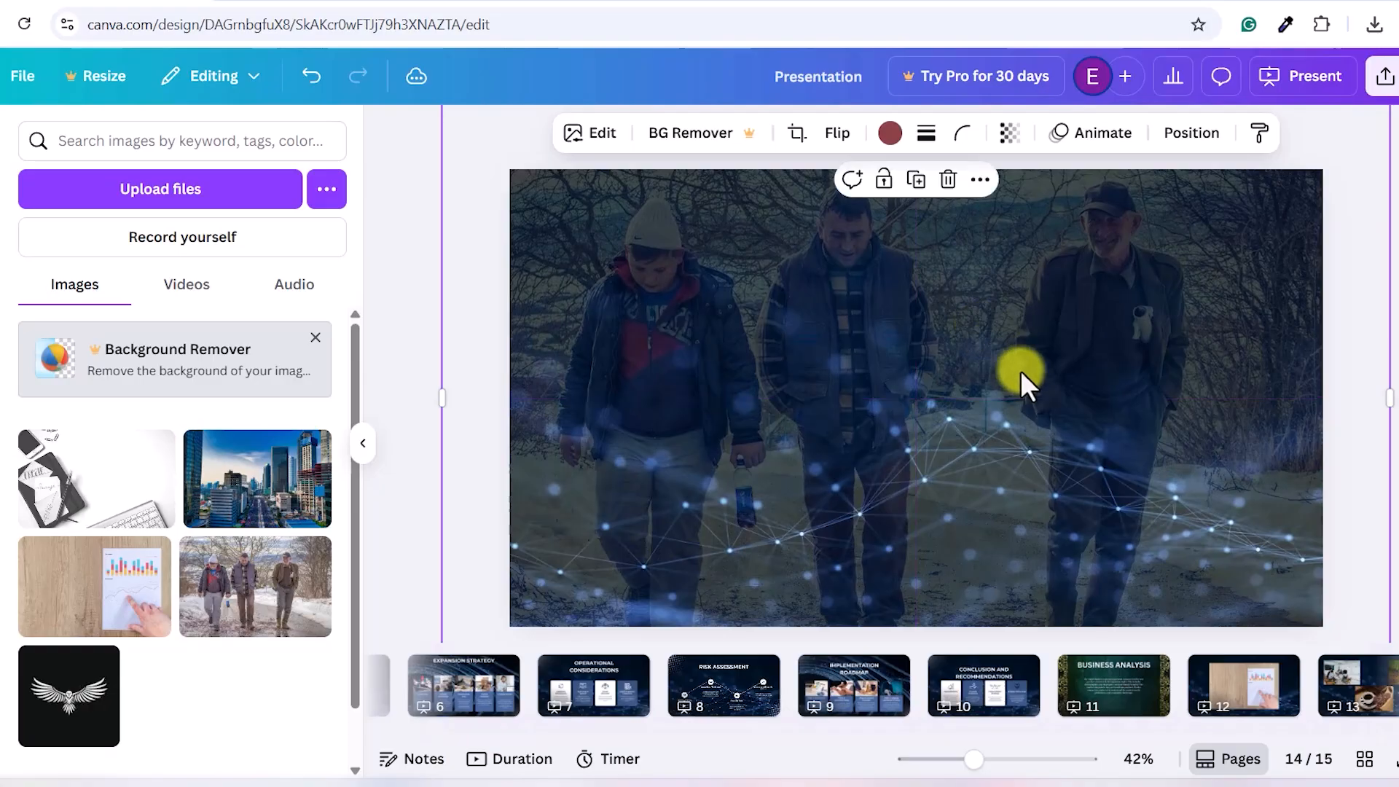
pyautogui.click(1376, 350)
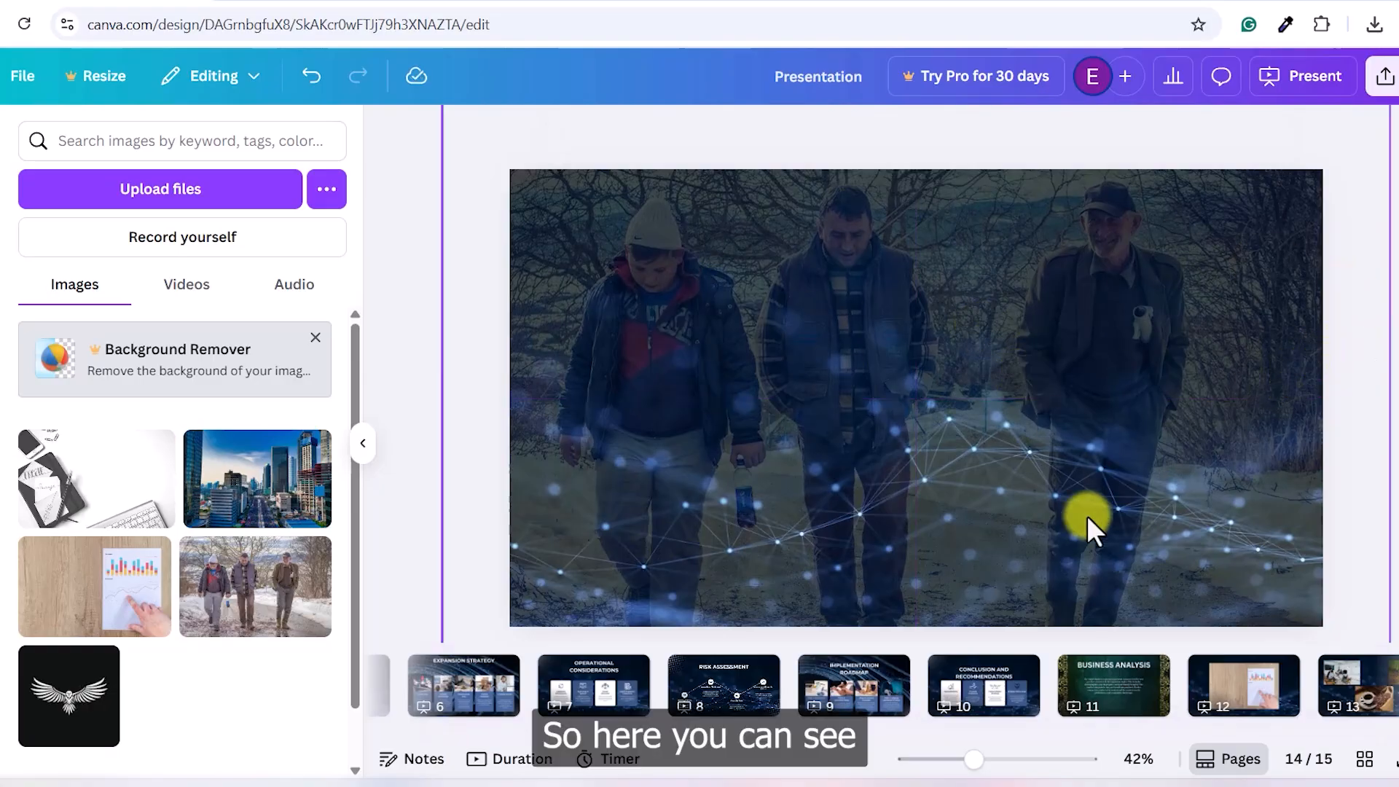
# Try a brightness of 58 on the photo and set it back to 0.
pyautogui.click(1049, 288)
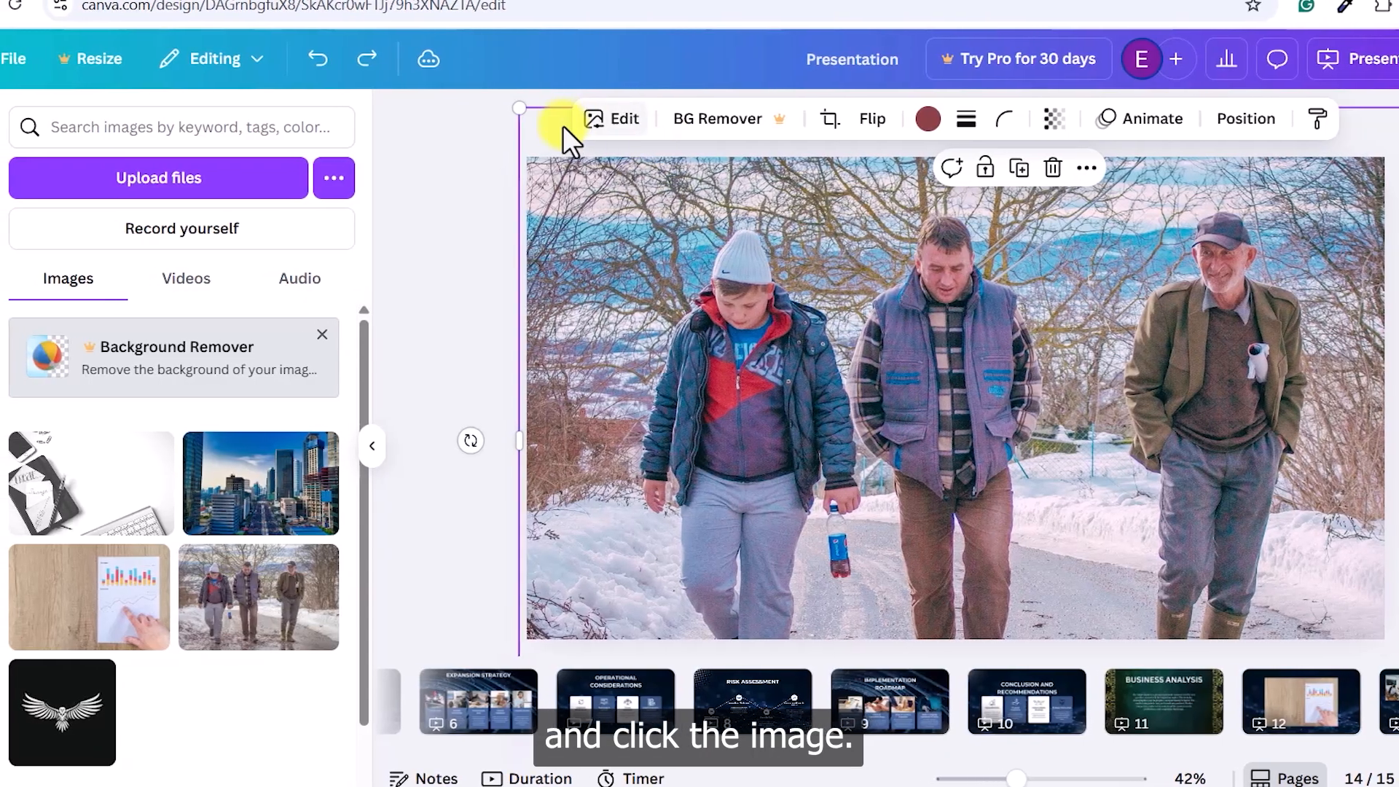
pyautogui.click(583, 118)
pyautogui.click(122, 303)
pyautogui.scroll(-3, 175, 503)
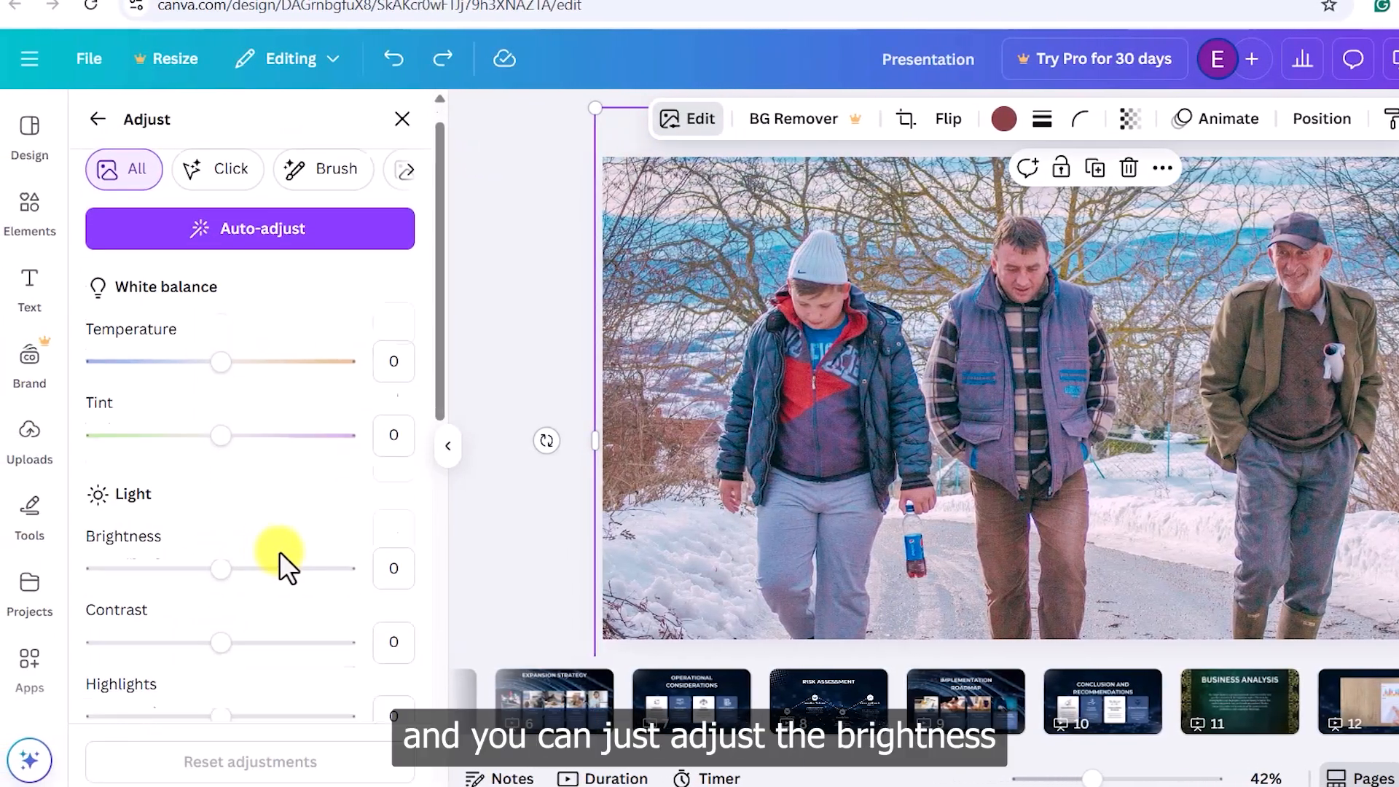
pyautogui.moveTo(219, 391); pyautogui.dragTo(198, 362)
pyautogui.moveTo(247, 377); pyautogui.dragTo(297, 387)
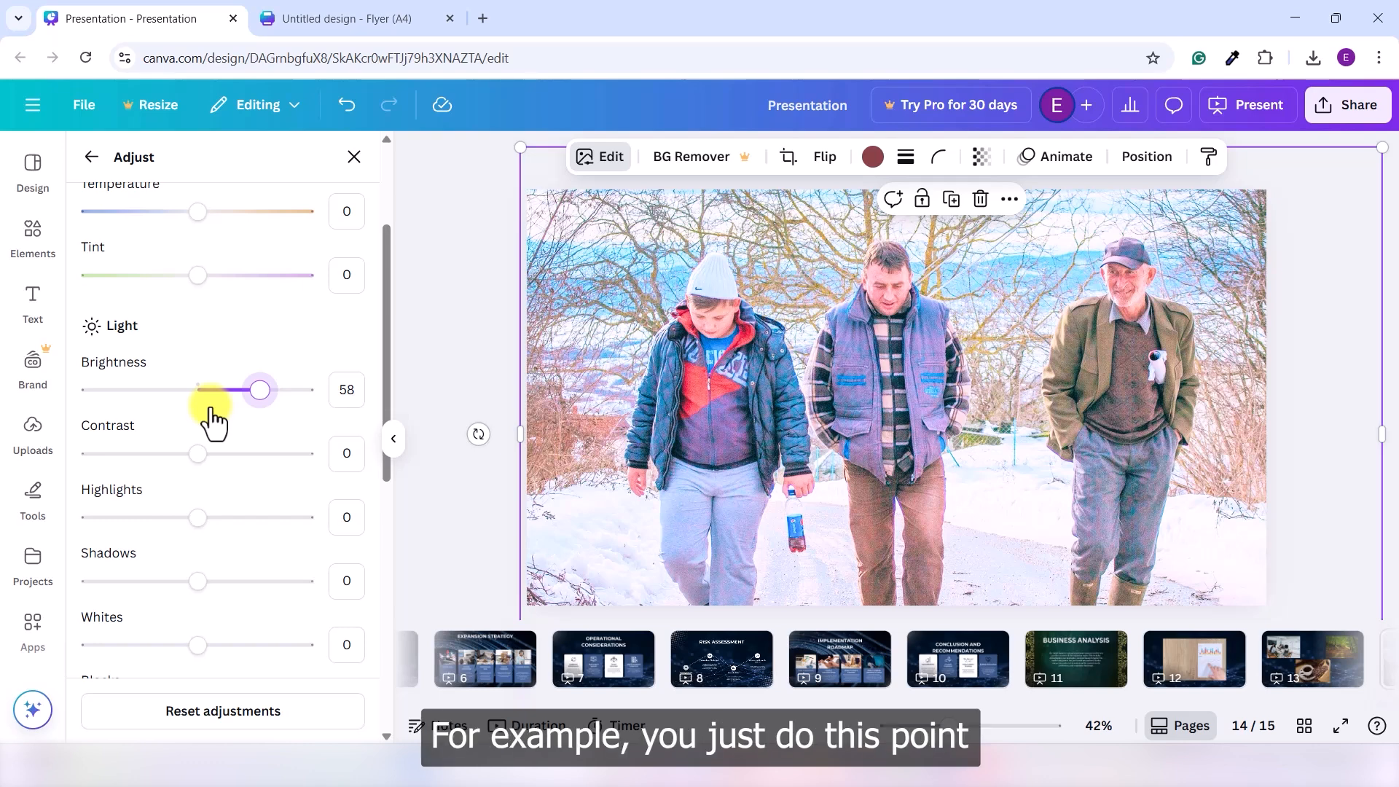
pyautogui.moveTo(261, 391); pyautogui.dragTo(197, 391)
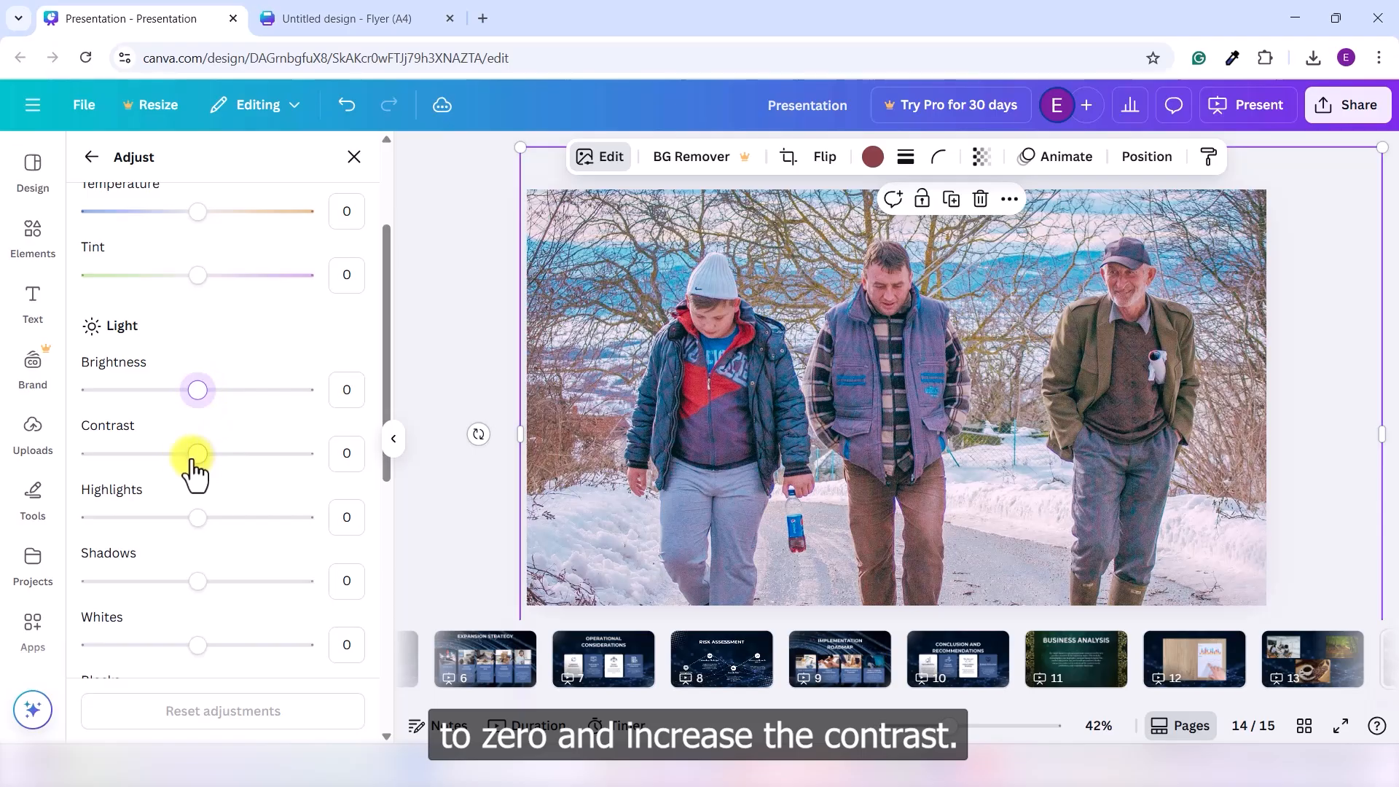
# Try a much higher contrast on the photo and undo that change.
pyautogui.moveTo(196, 455); pyautogui.dragTo(302, 457)
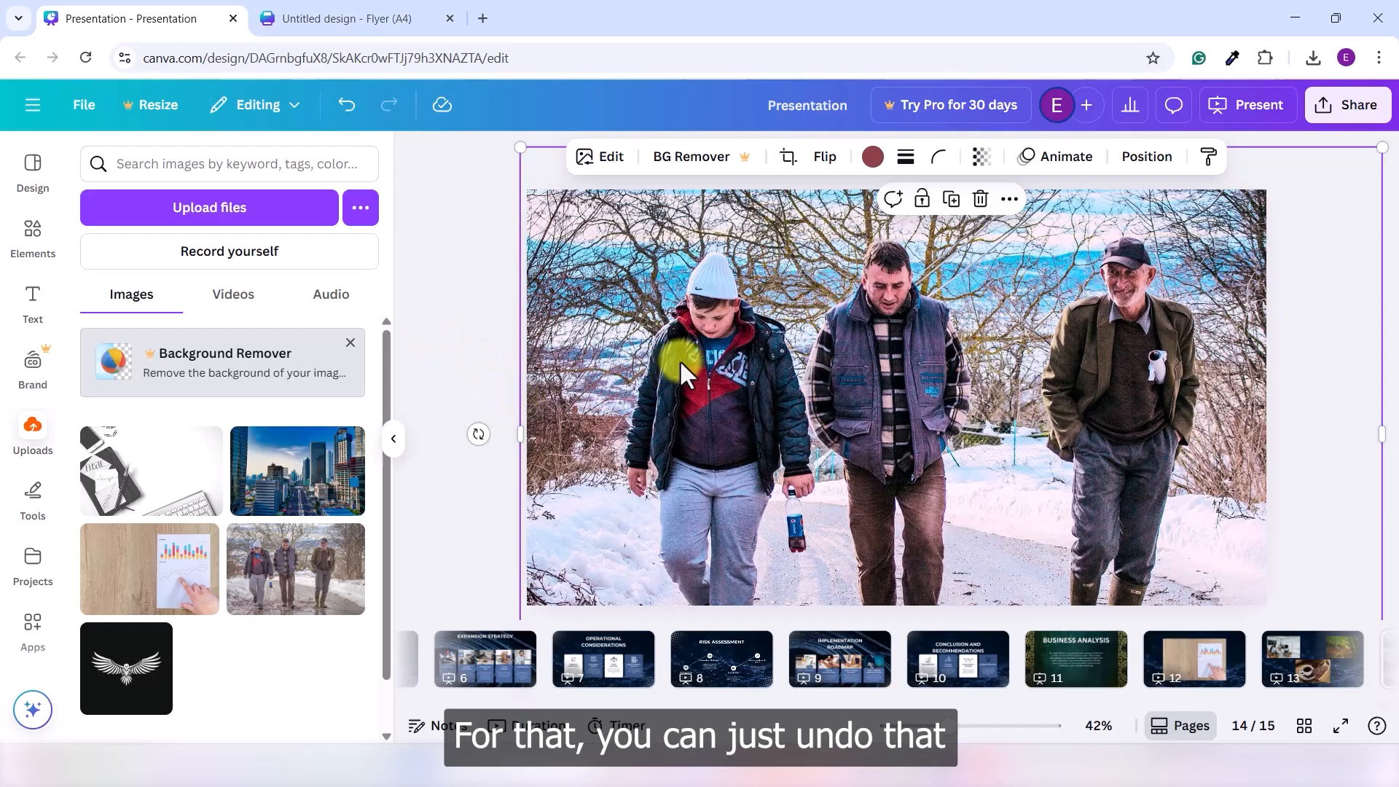
pyautogui.hotkey('ctrl', 'z')
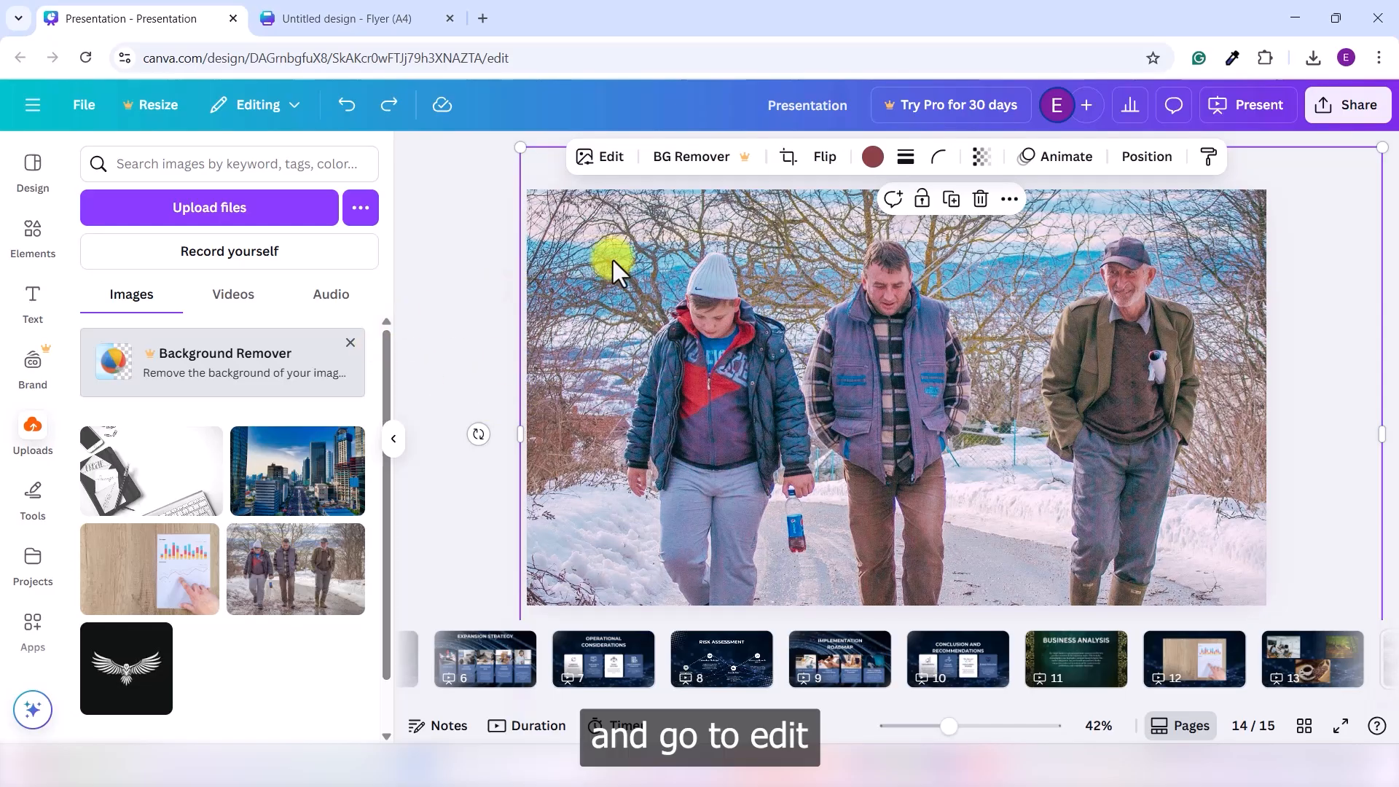
# Increase the photo's saturation strongly in its color adjustments to make the reds stand out.
pyautogui.click(609, 157)
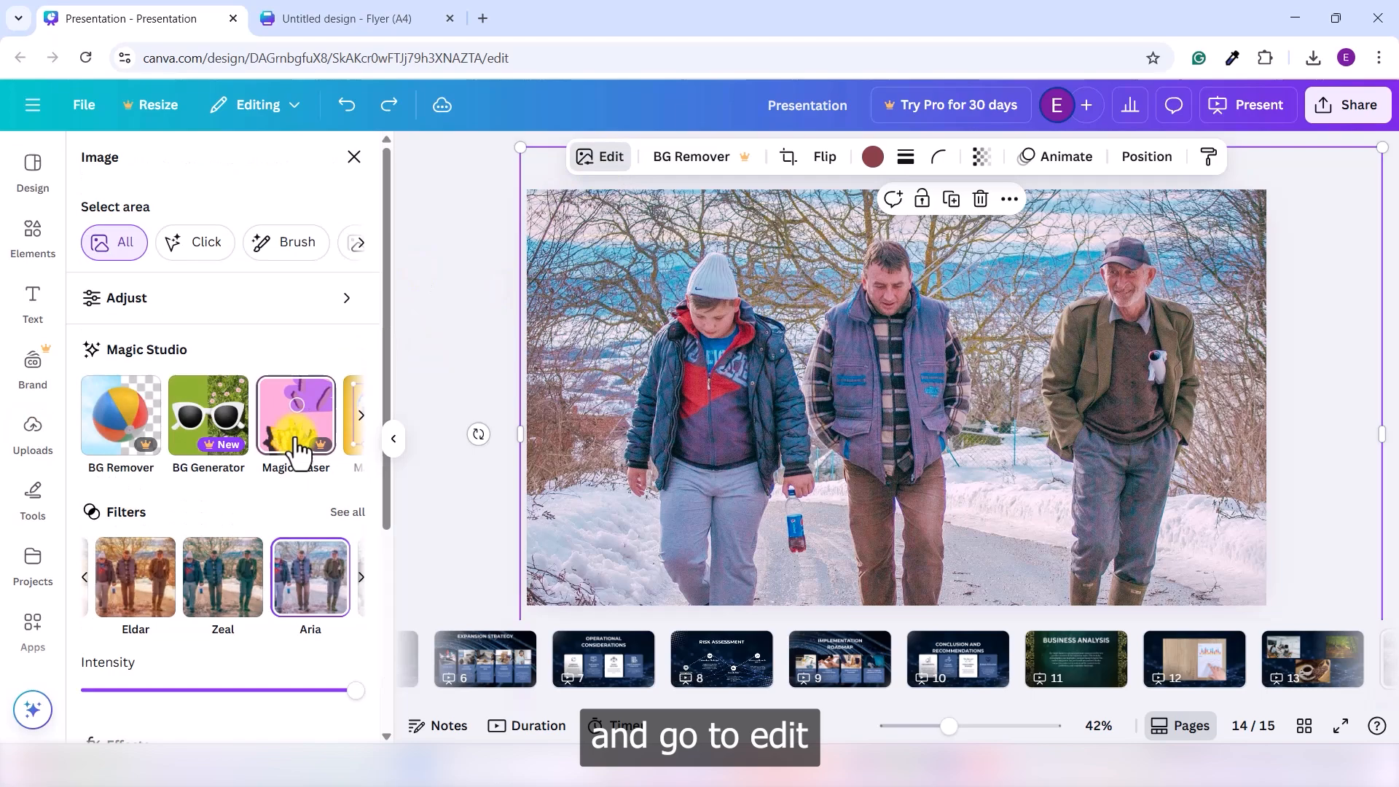
pyautogui.click(193, 301)
pyautogui.scroll(-3, 287, 352)
pyautogui.scroll(-1, 250, 391)
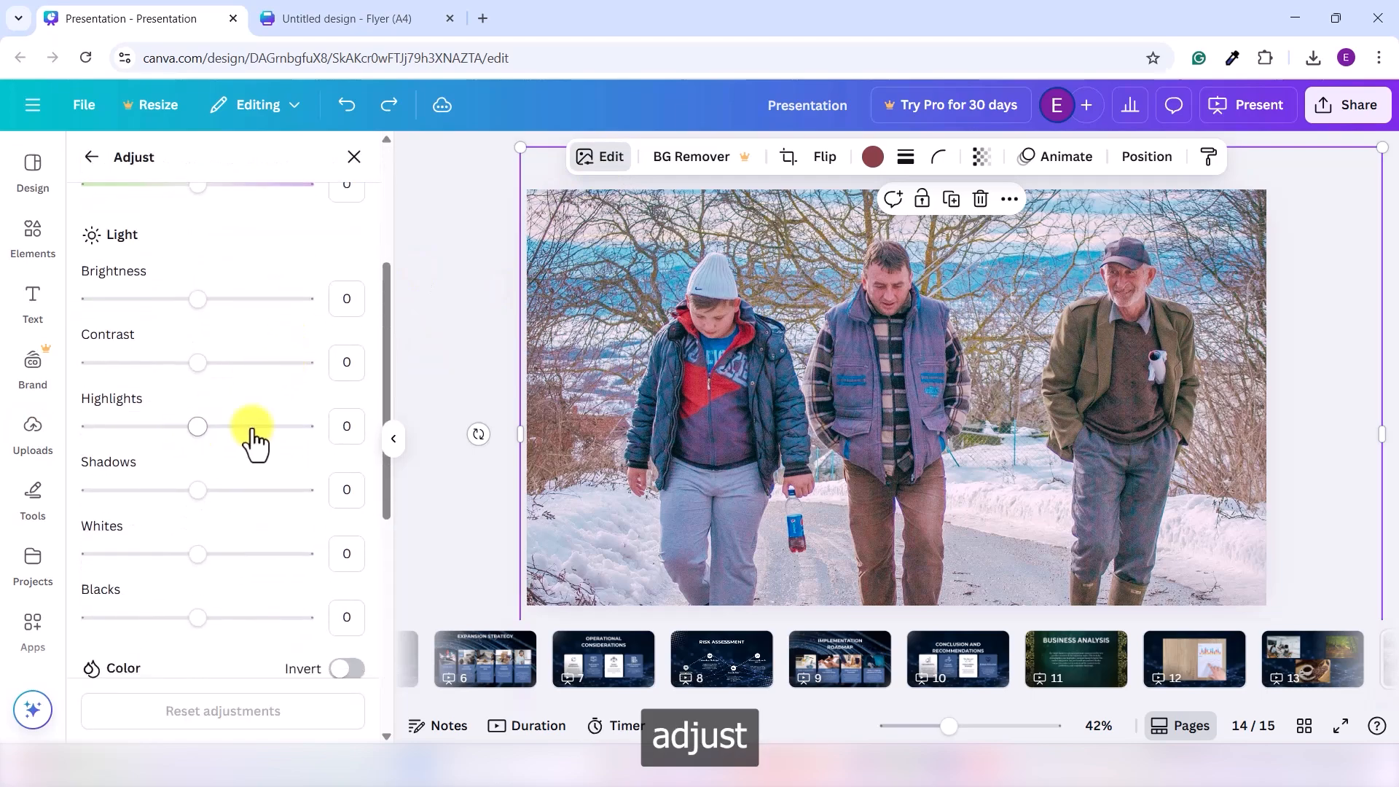
pyautogui.scroll(-5, 259, 432)
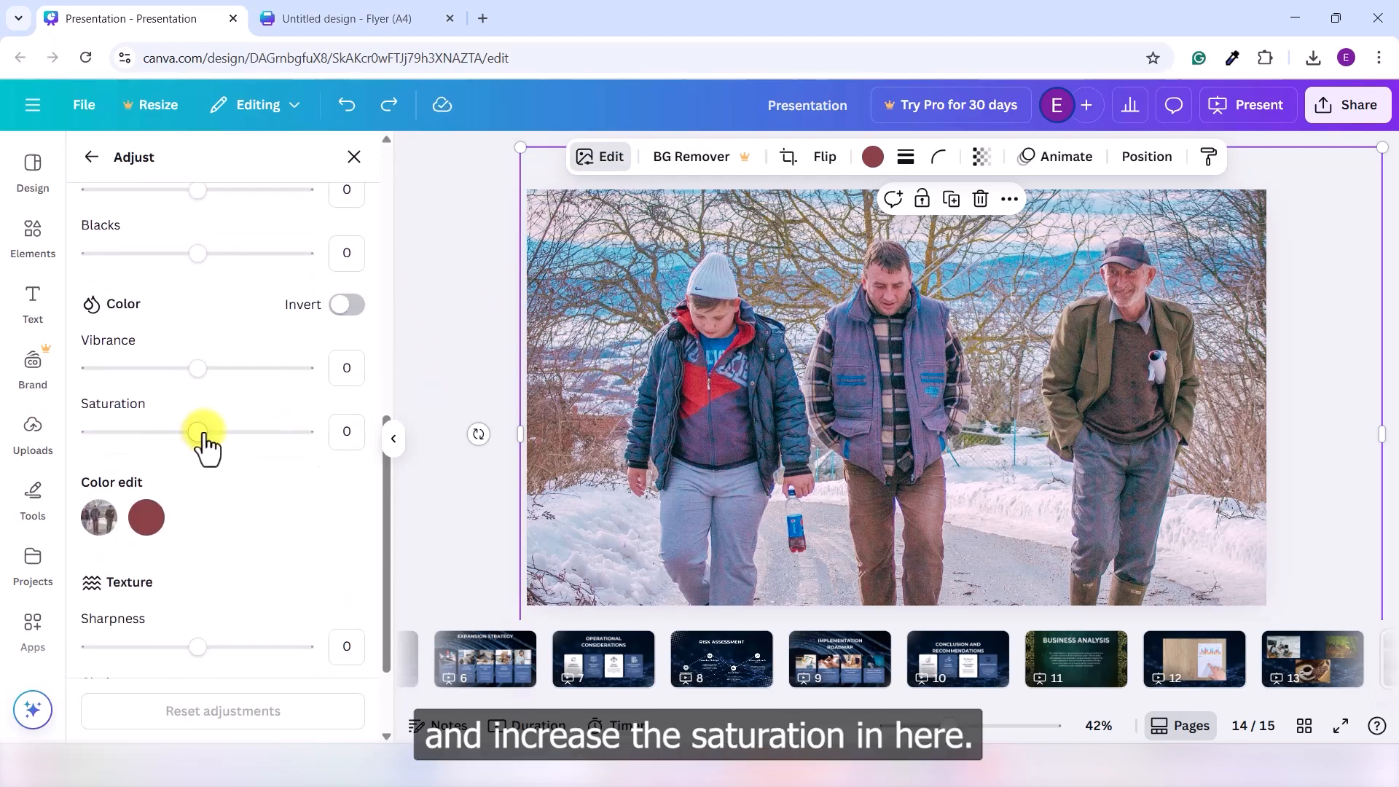
pyautogui.moveTo(206, 437)
pyautogui.mouseDown()
pyautogui.moveTo(233, 438)
pyautogui.moveTo(204, 434)
pyautogui.mouseUp()
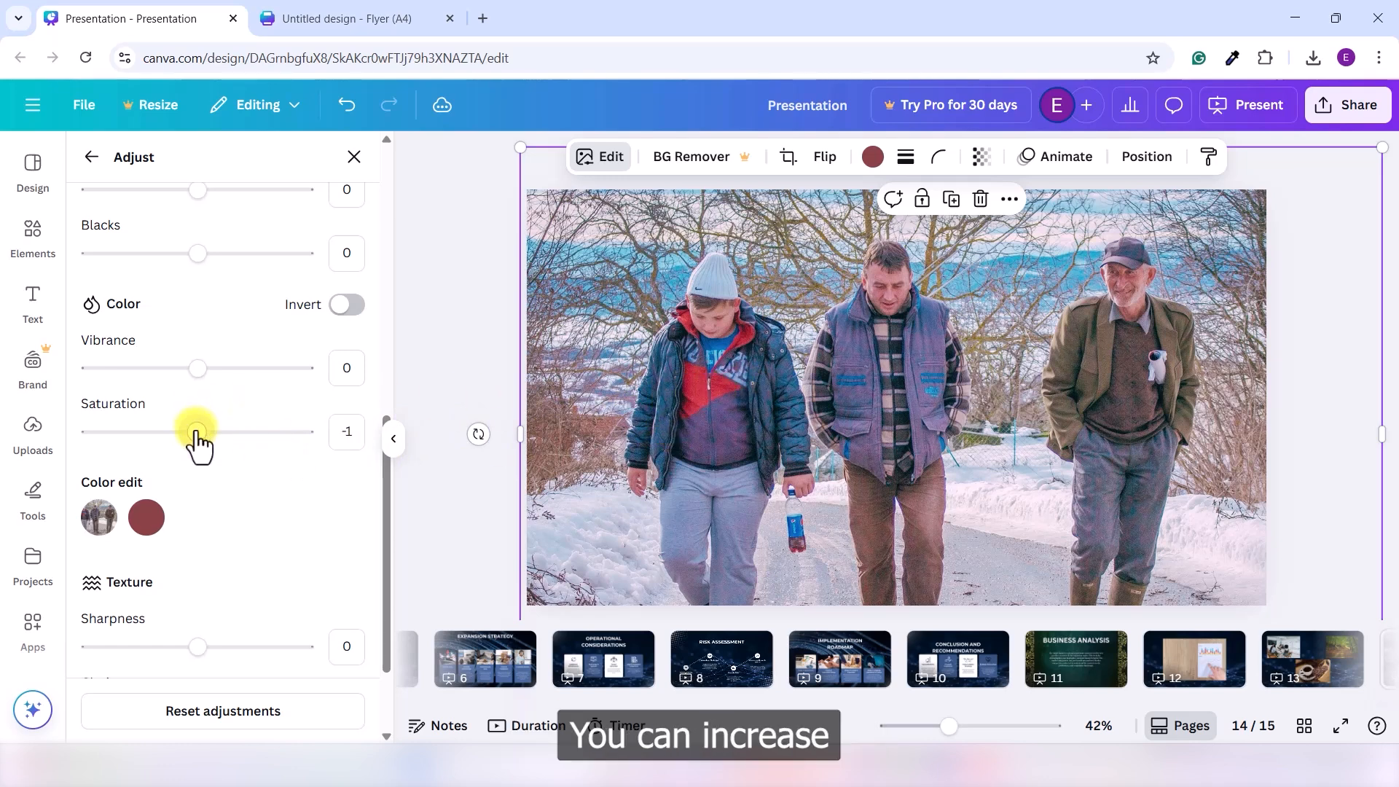
pyautogui.moveTo(197, 438); pyautogui.dragTo(338, 458)
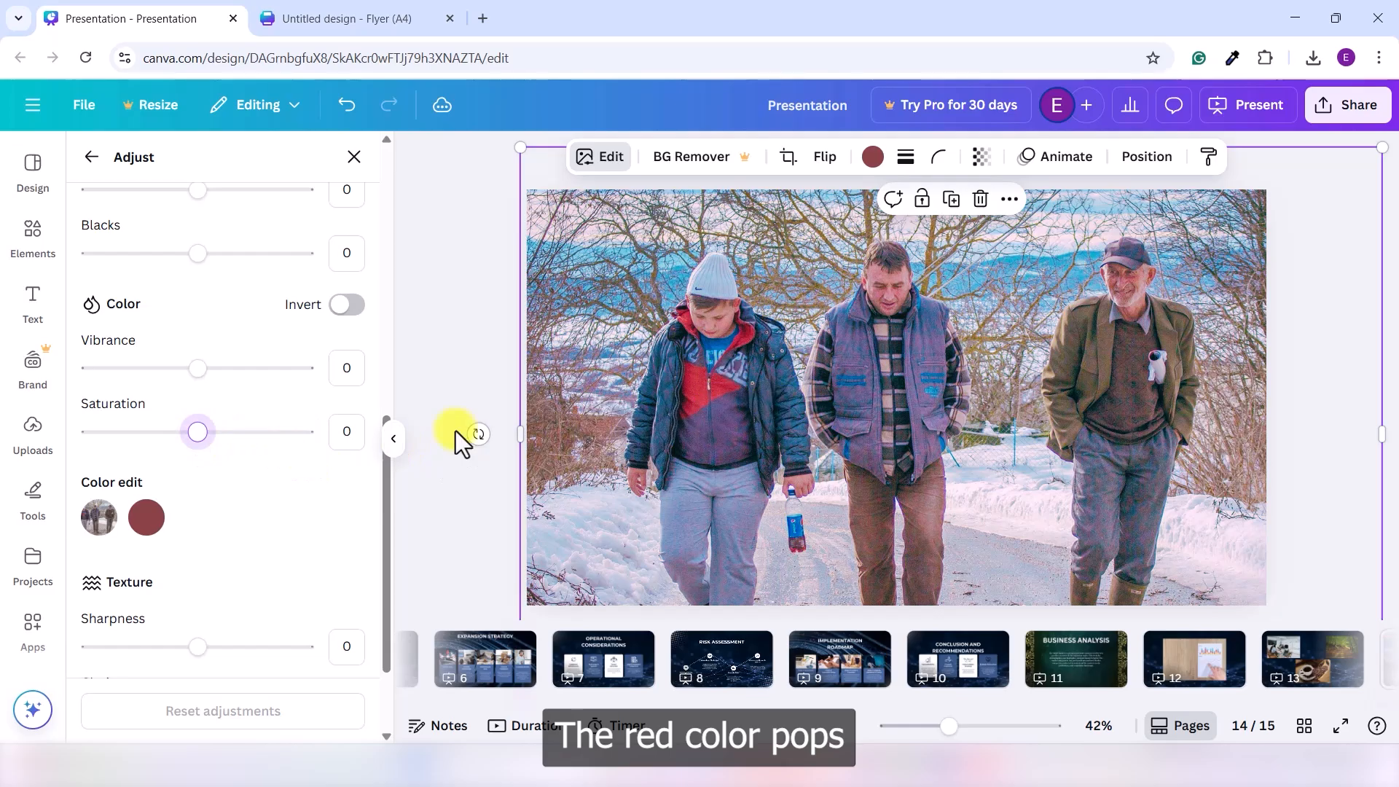
pyautogui.moveTo(198, 433); pyautogui.dragTo(348, 448)
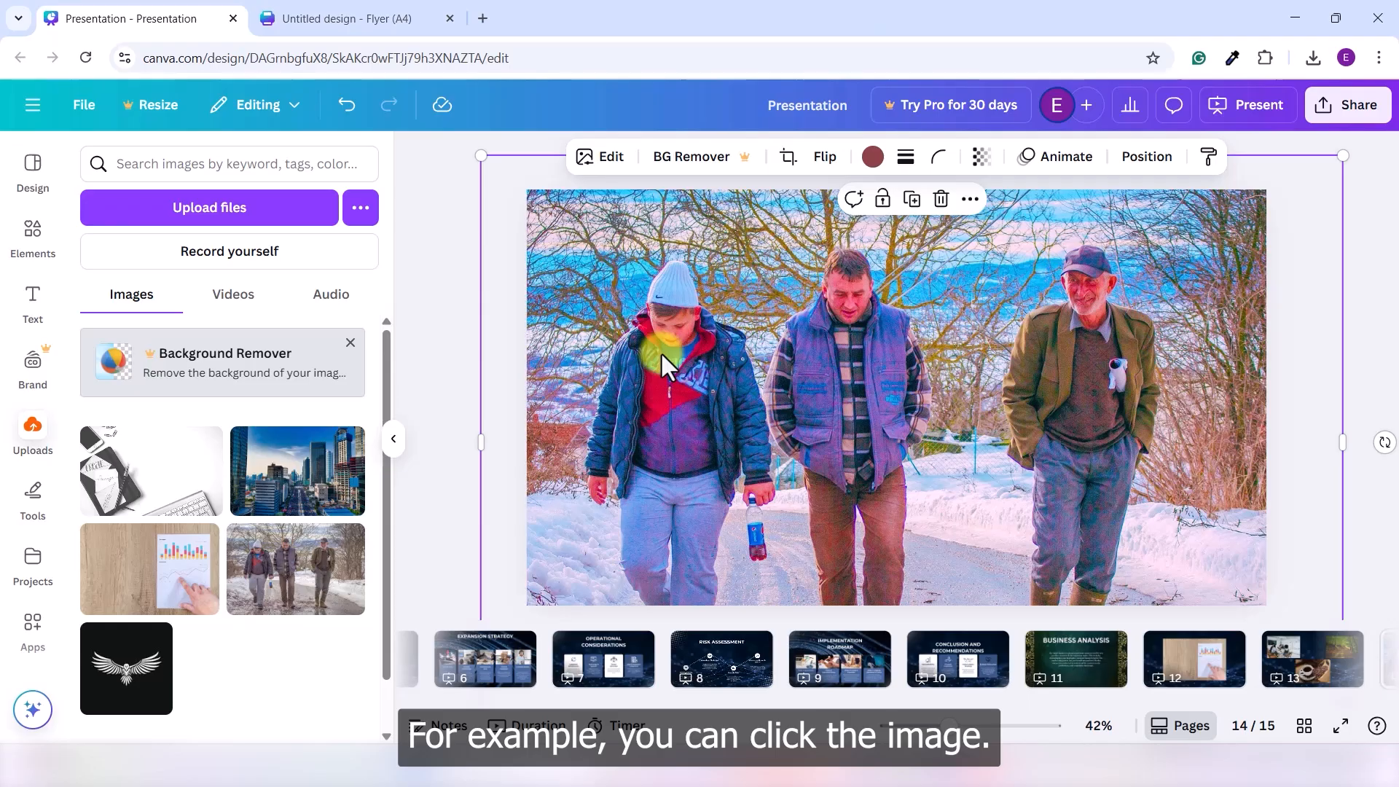
# Blur the whole photo with an intensity of 49 and deselect it.
pyautogui.click(590, 175)
pyautogui.scroll(-5, 292, 537)
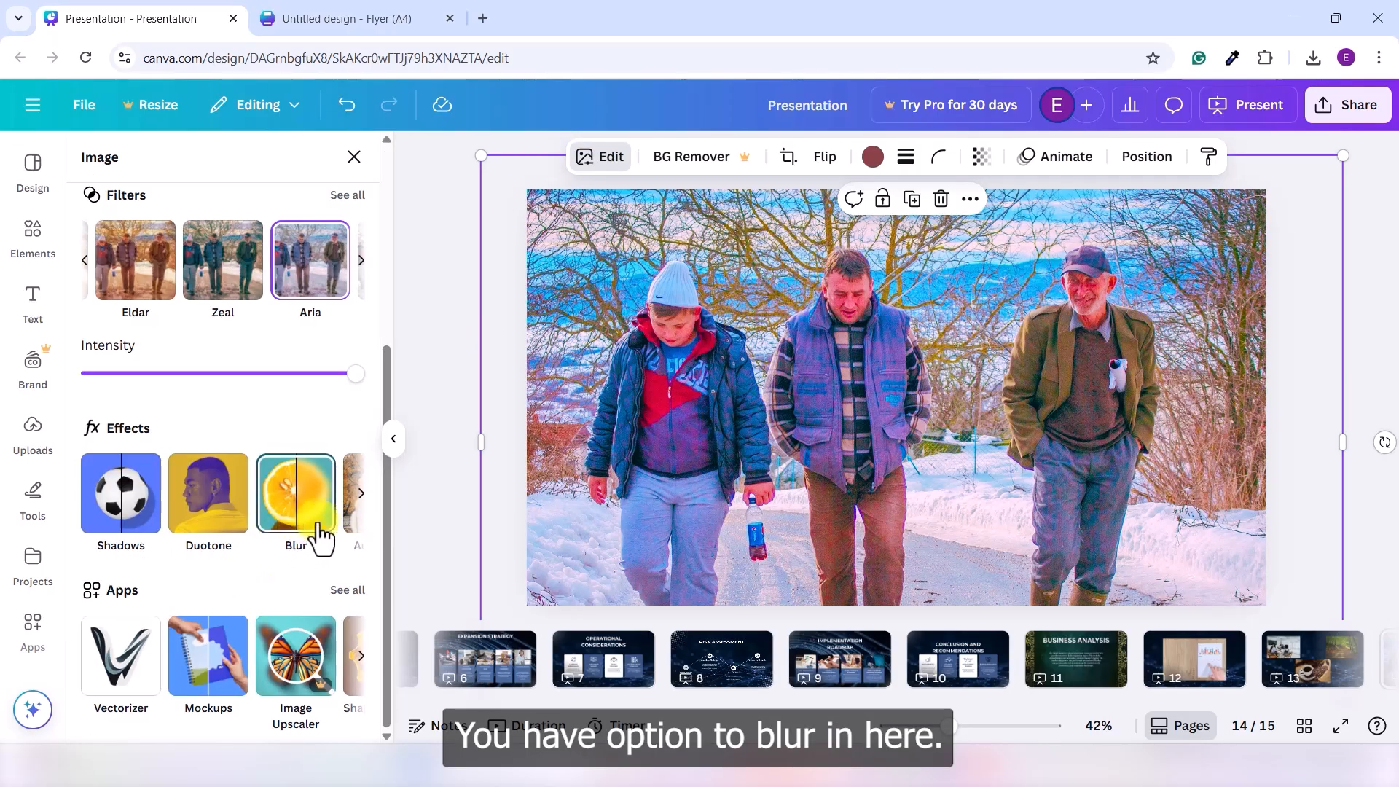
pyautogui.click(299, 526)
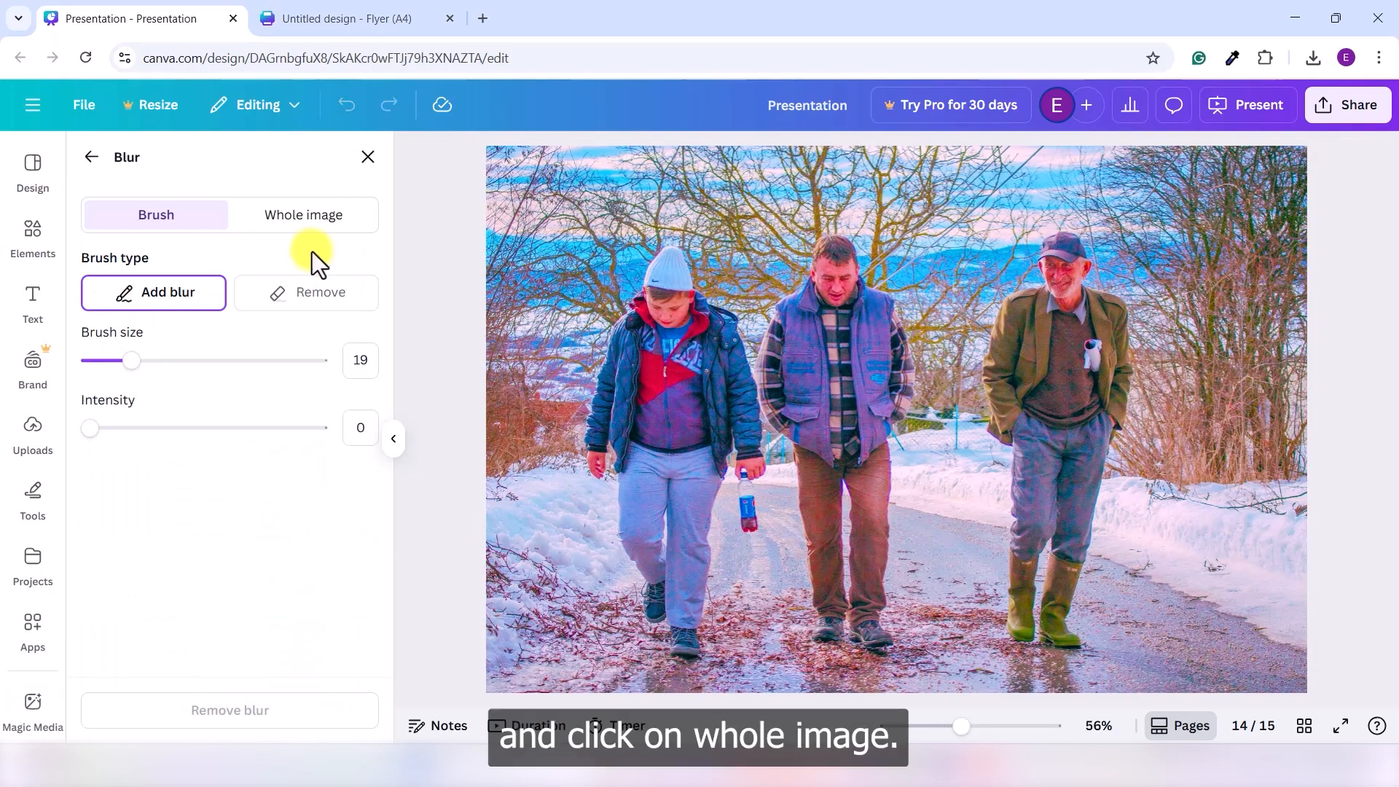
pyautogui.click(330, 218)
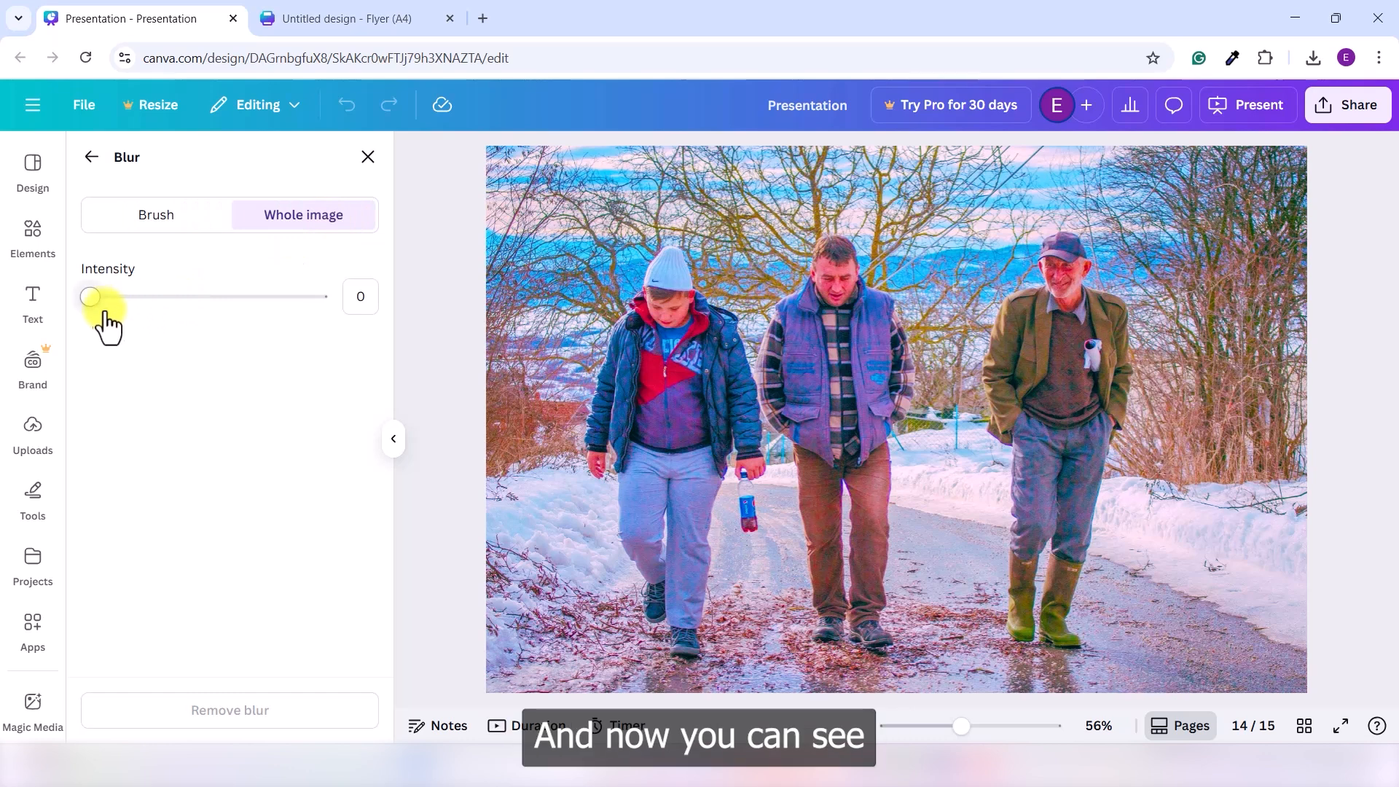
pyautogui.moveTo(90, 298); pyautogui.dragTo(195, 298)
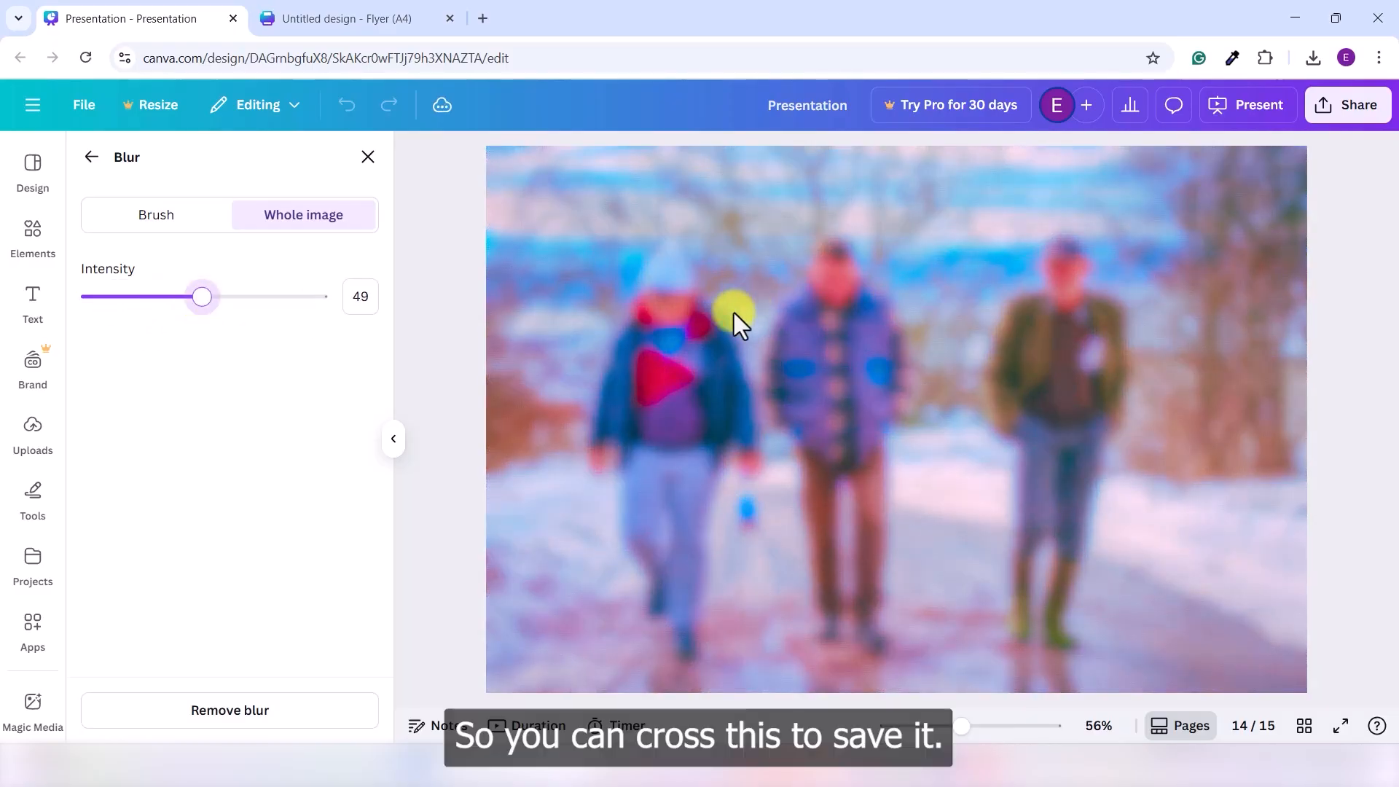
pyautogui.click(368, 157)
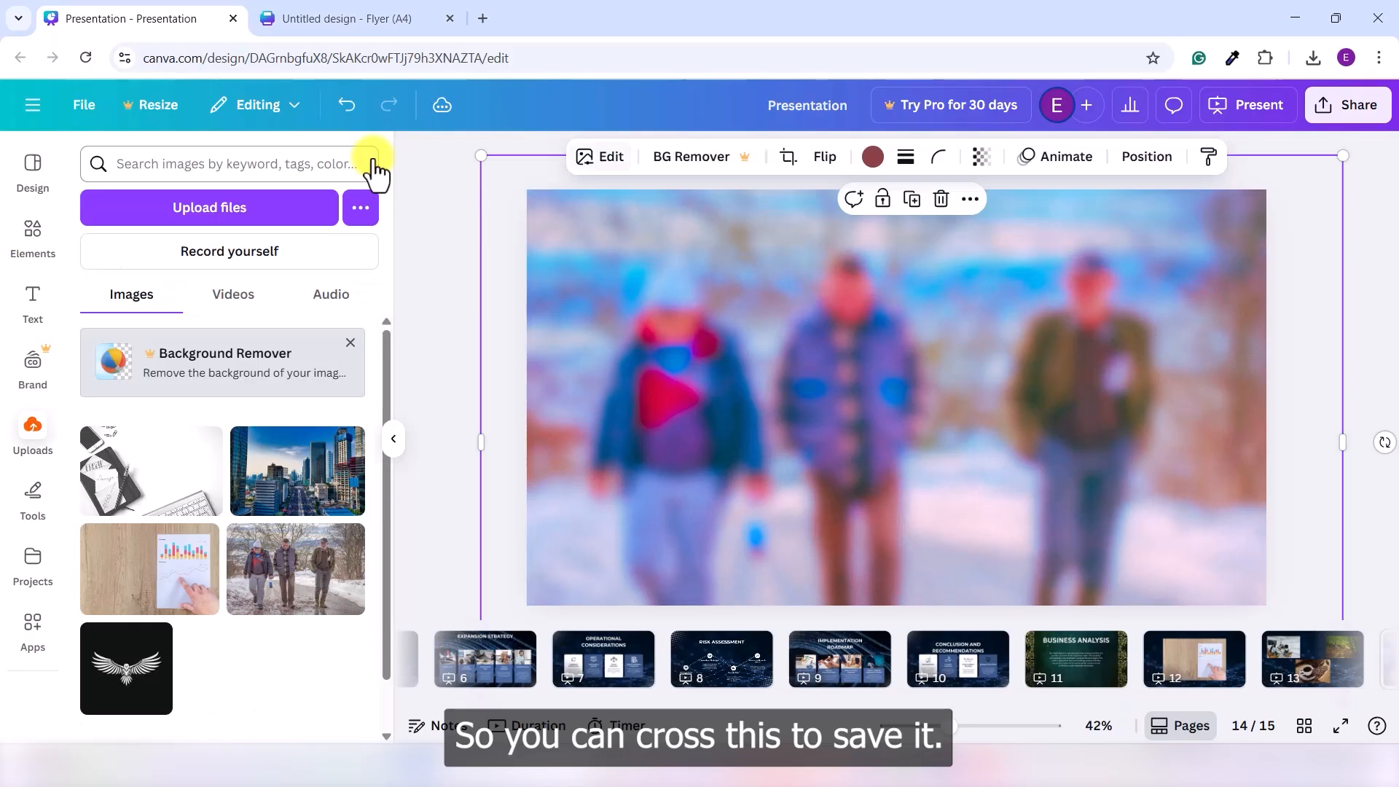
pyautogui.click(1381, 329)
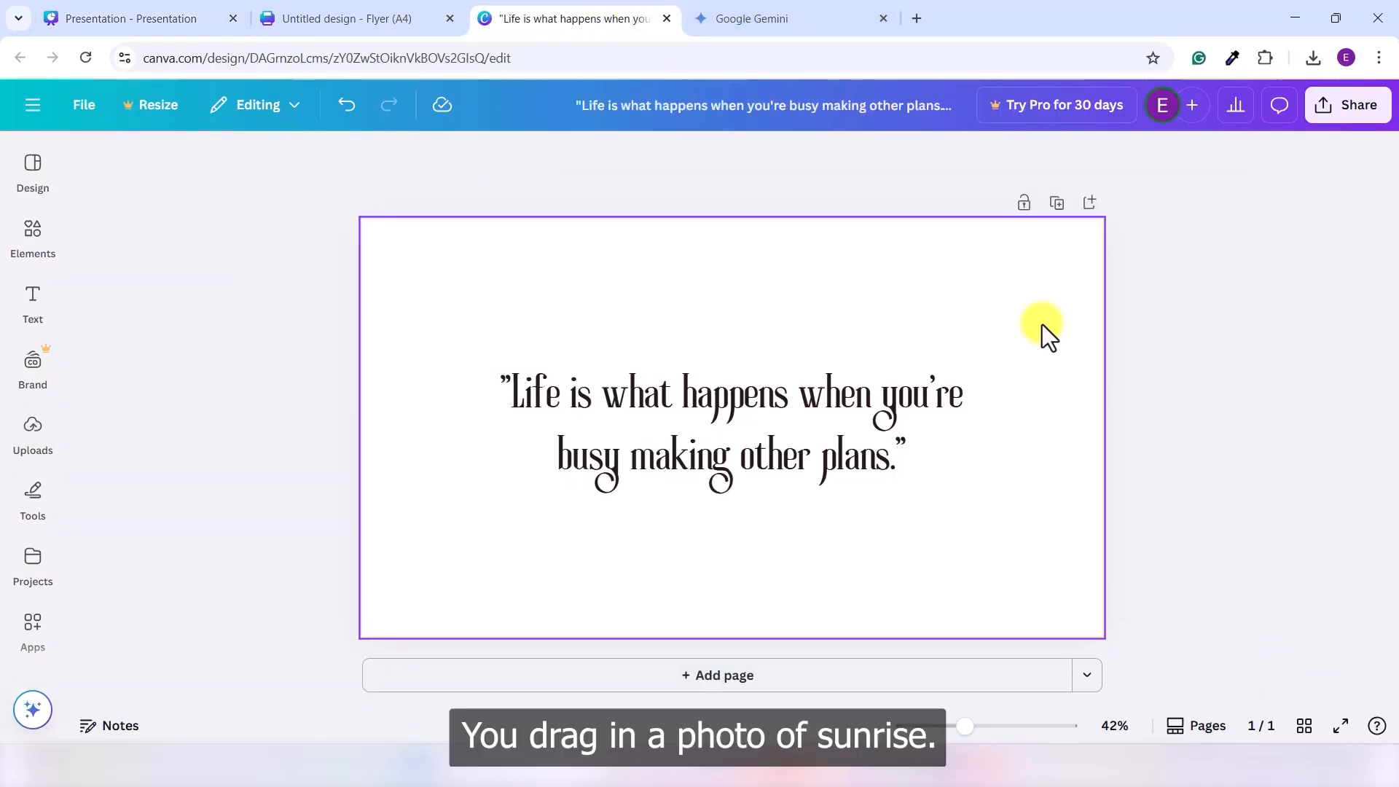
# Search the elements library for "sunrise" and show only the photo results.
pyautogui.click(33, 234)
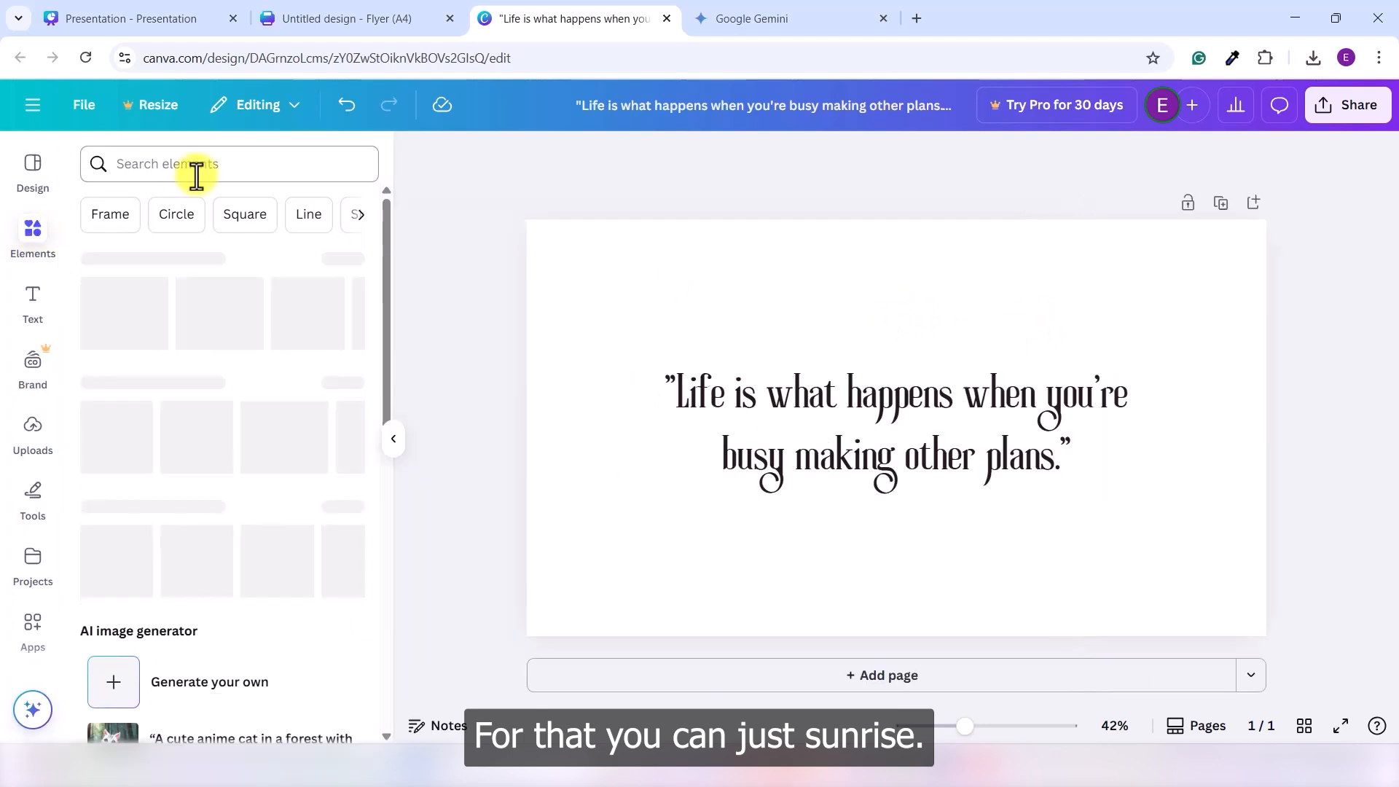
pyautogui.click(196, 175)
pyautogui.write('sunr')
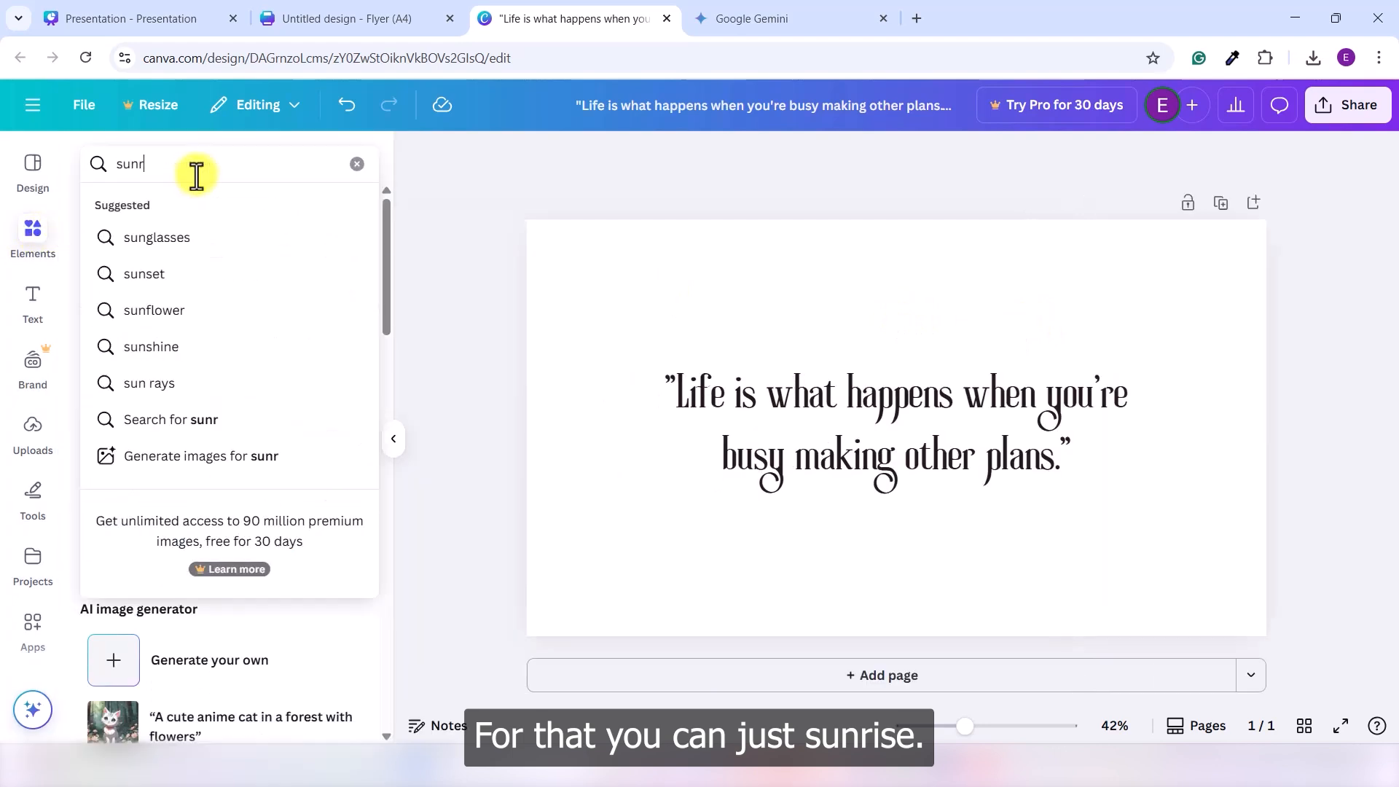
pyautogui.write('ise')
pyautogui.press('Return')
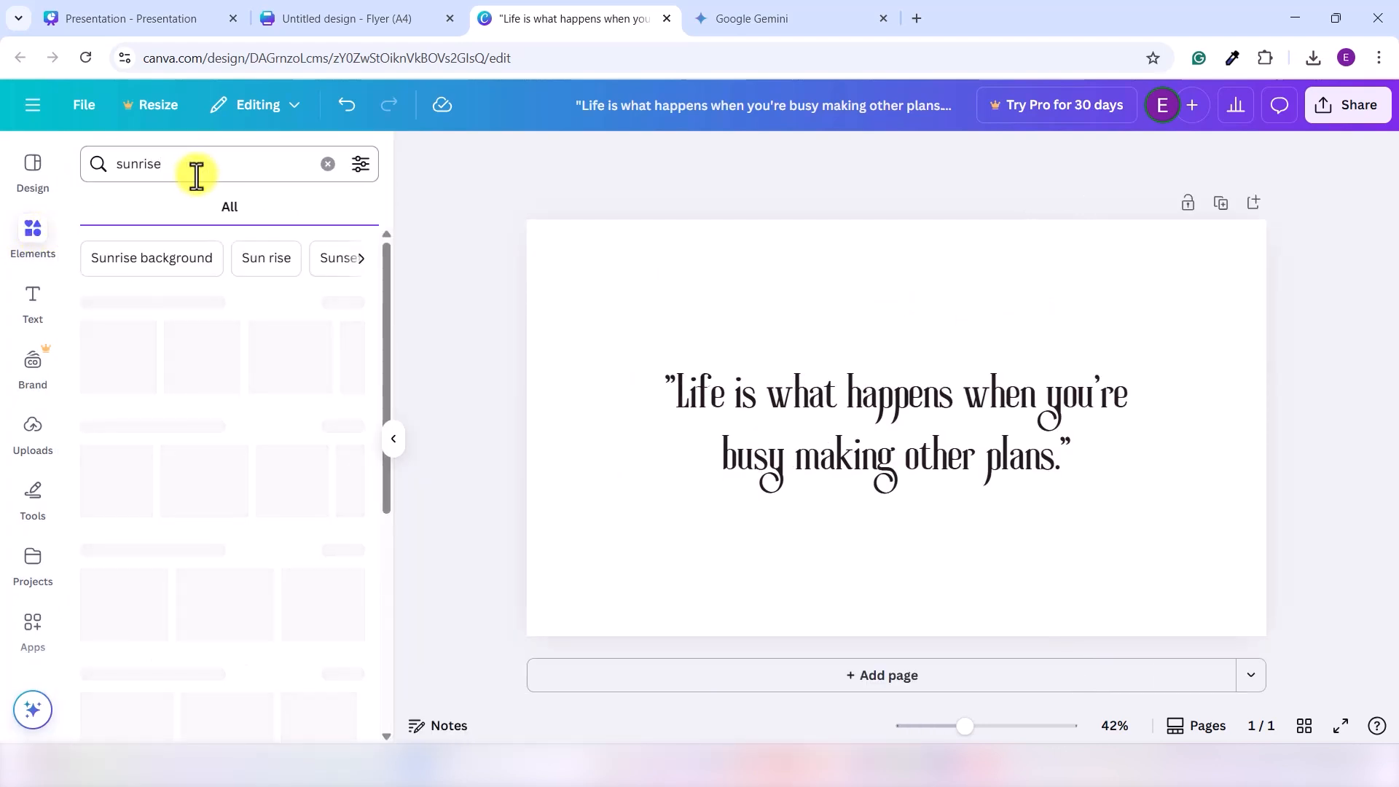
pyautogui.click(204, 209)
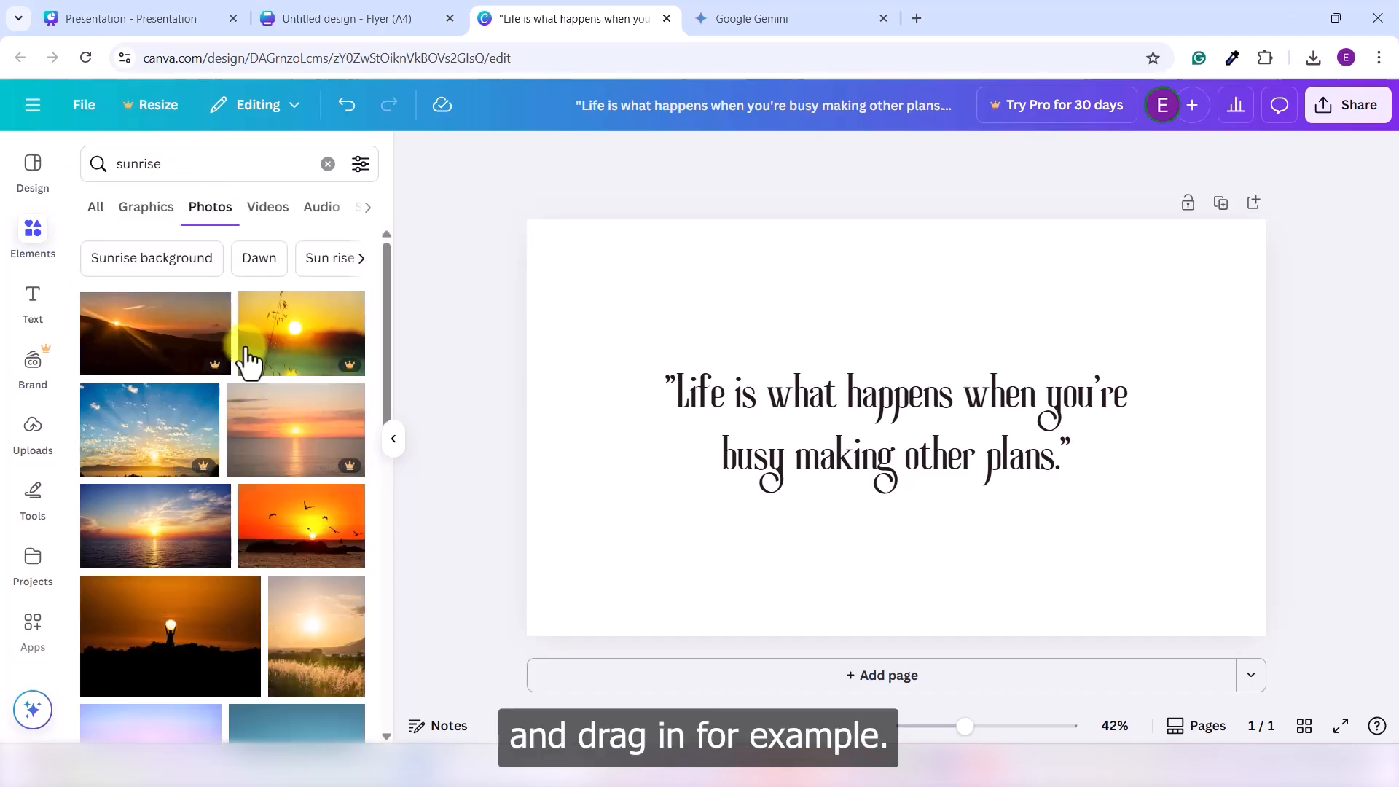
# Add the sunrise photo with the teal sky and dark hillside to the quote page.
pyautogui.scroll(-4, 169, 436)
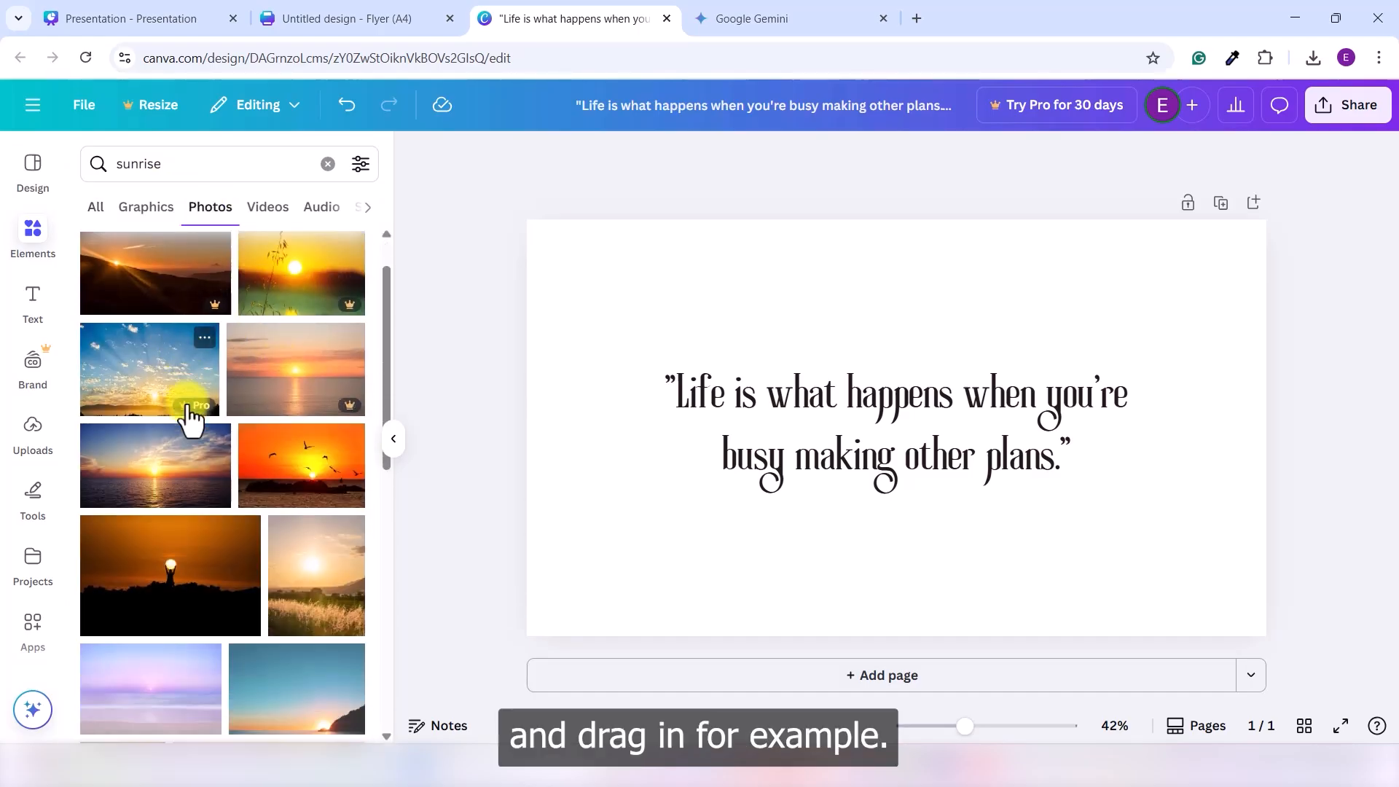
pyautogui.scroll(-1, 212, 431)
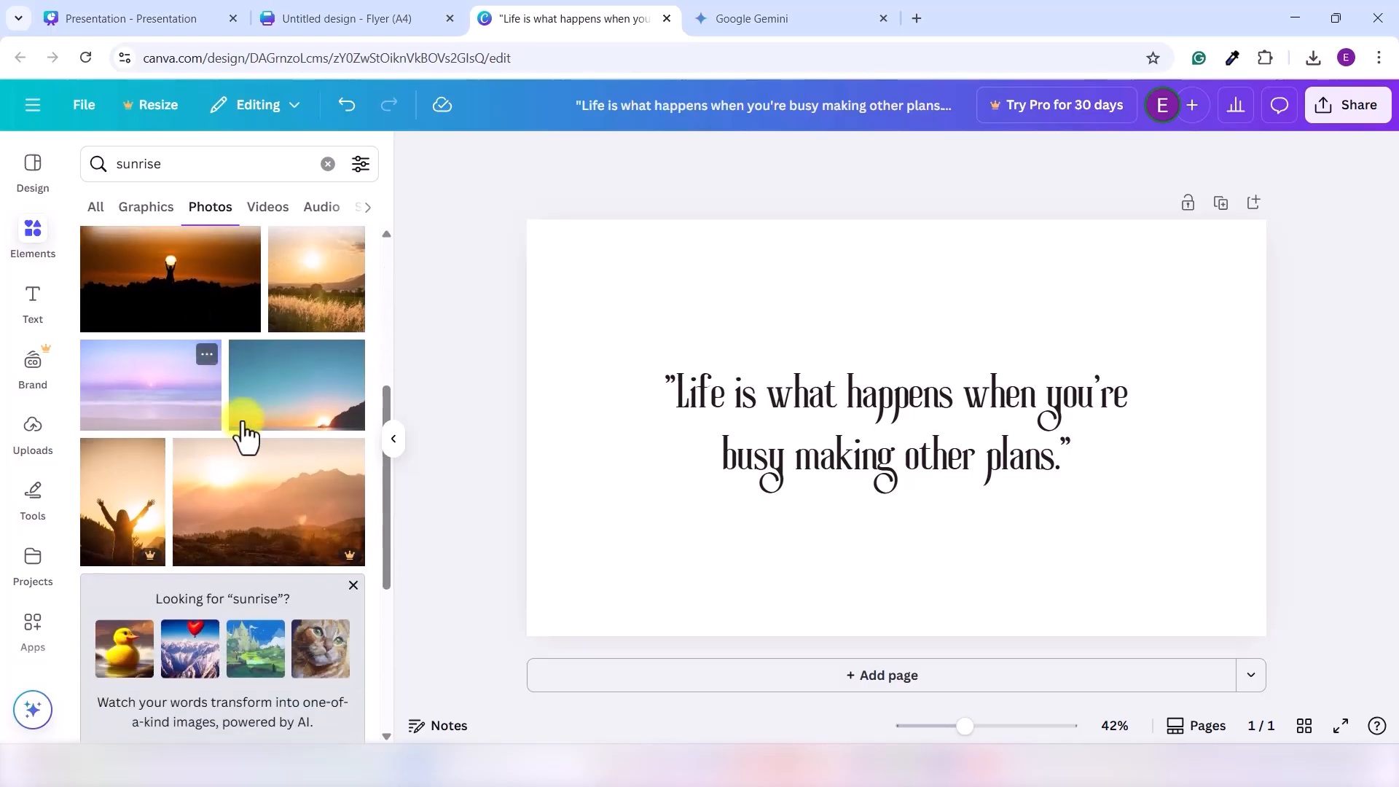
pyautogui.click(315, 399)
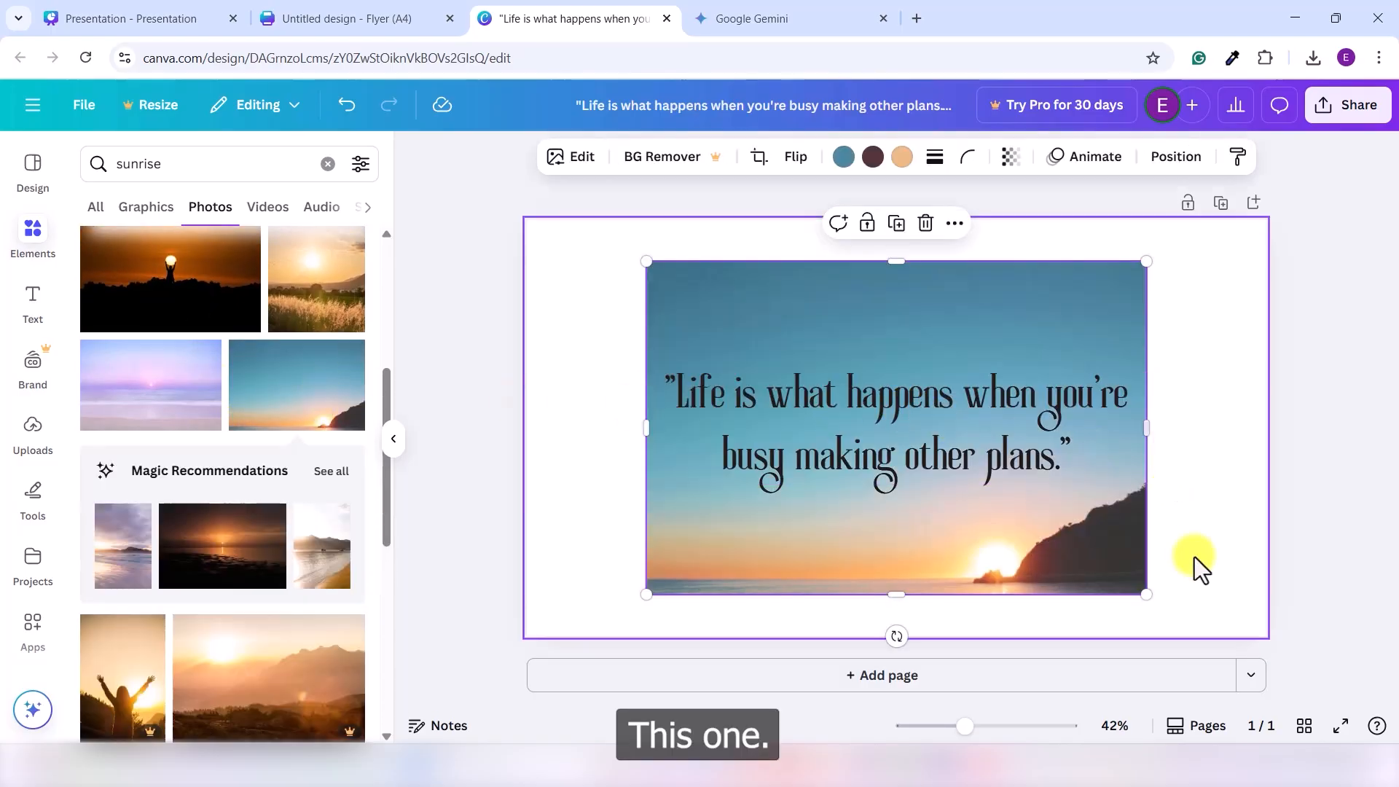
# Set the sunrise photo as the page background and shift its crop down to show the sea and the lower edge.
pyautogui.rightClick(809, 328)
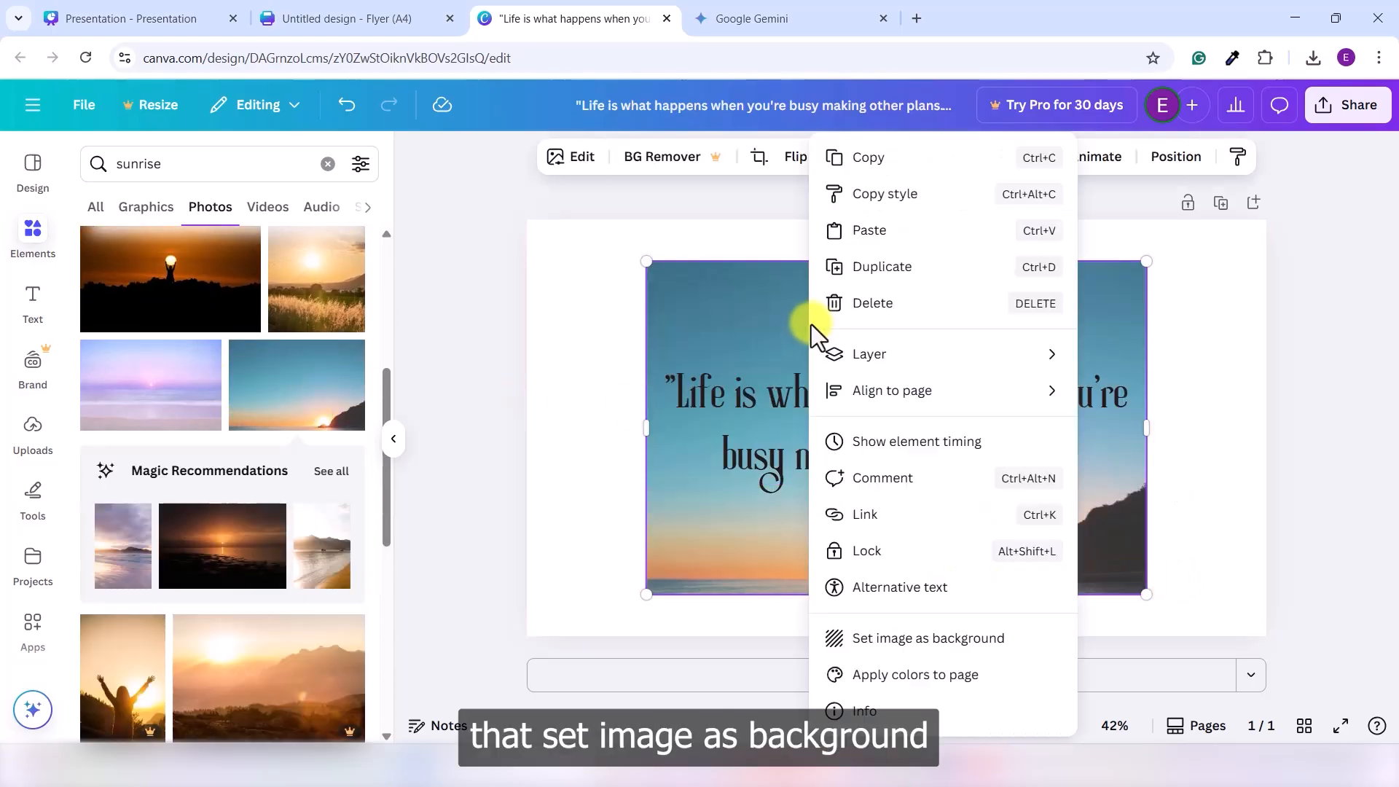
pyautogui.click(941, 639)
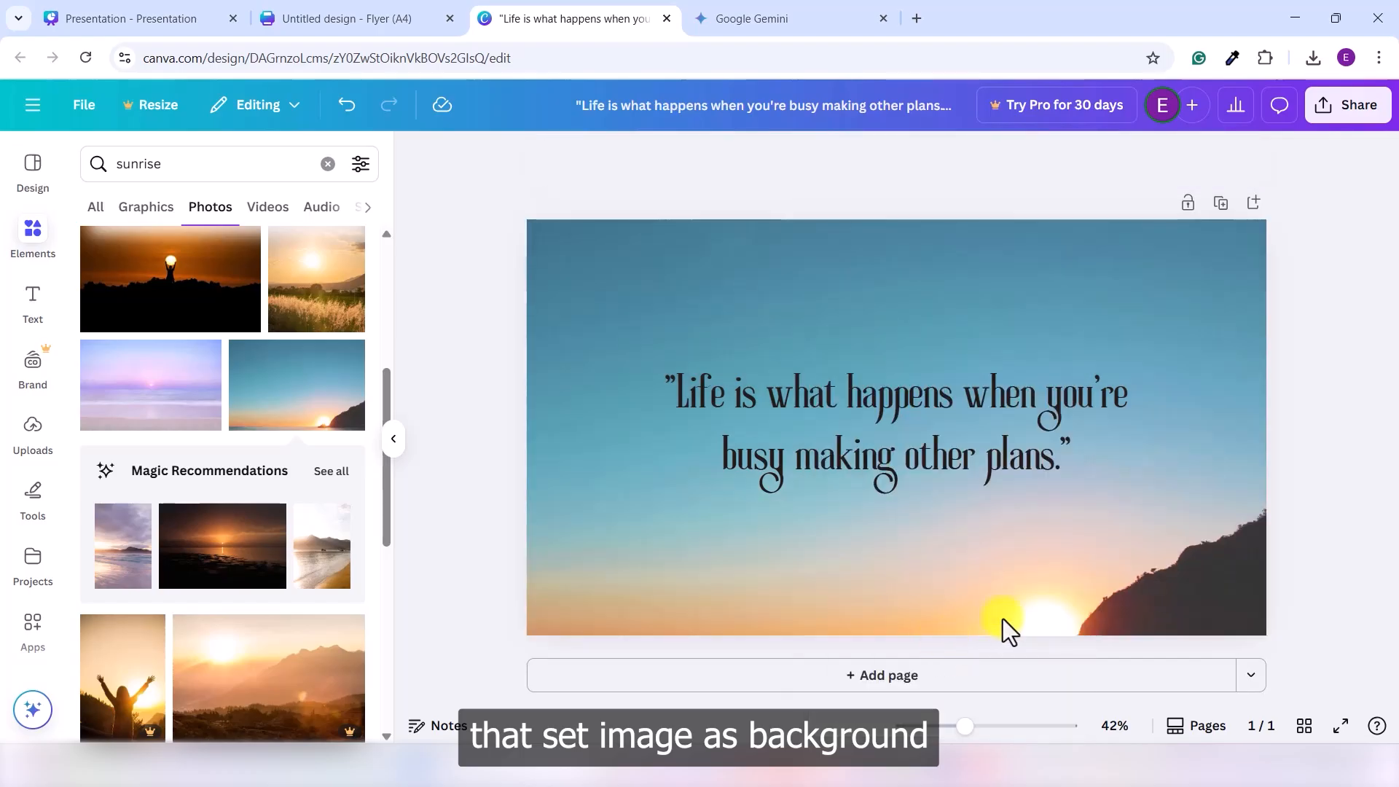
pyautogui.doubleClick(1080, 559)
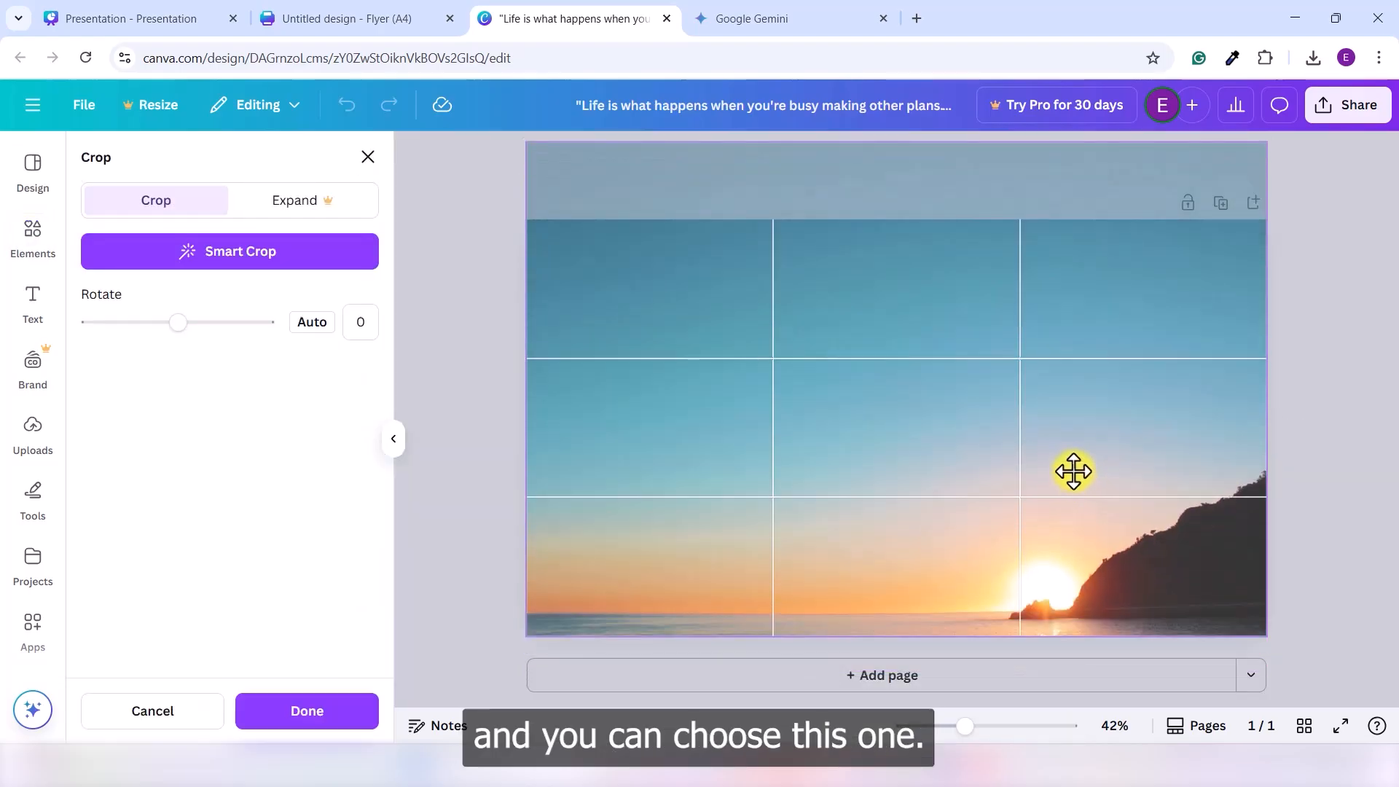
pyautogui.click(1327, 453)
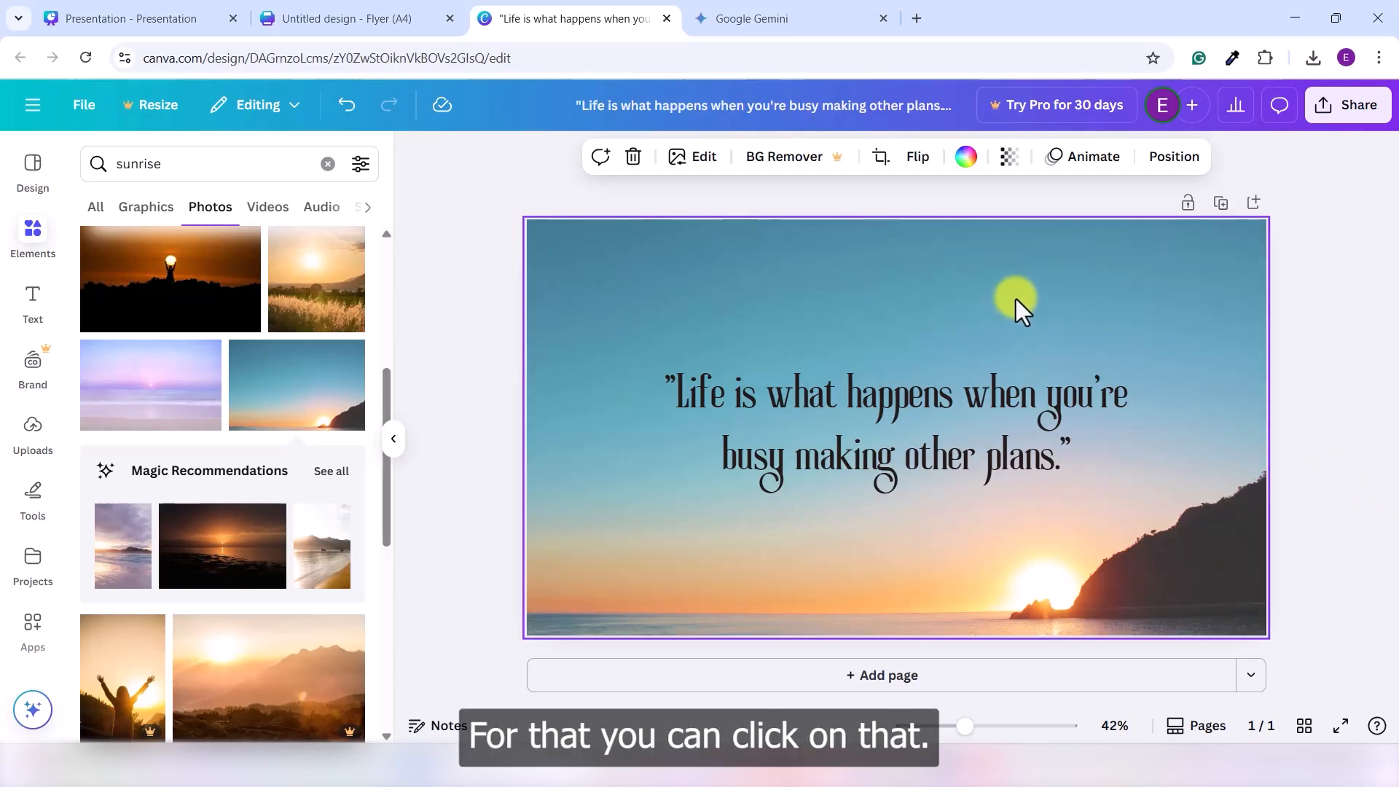
# Lower the background photo's brightness to -68.
pyautogui.click(685, 160)
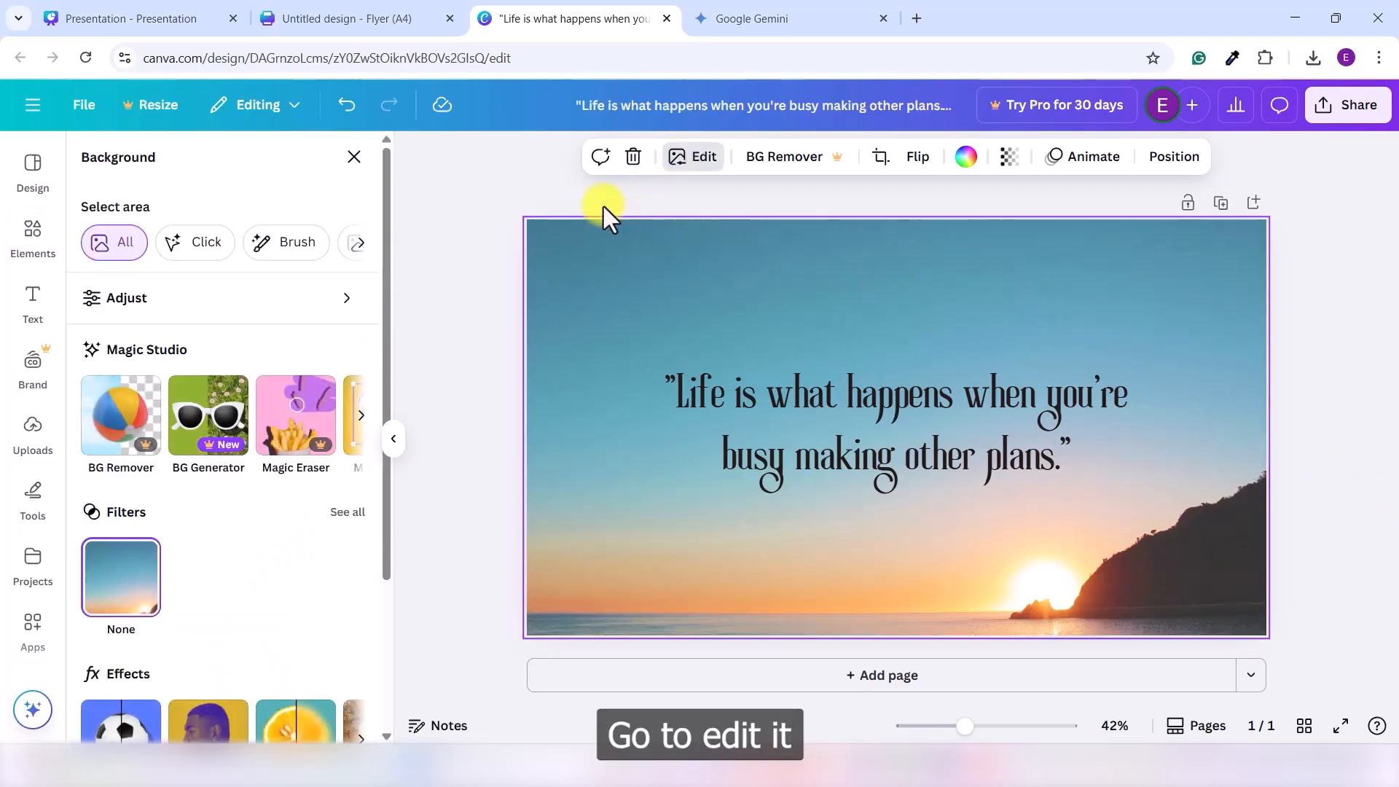
pyautogui.click(182, 300)
pyautogui.scroll(-2, 233, 387)
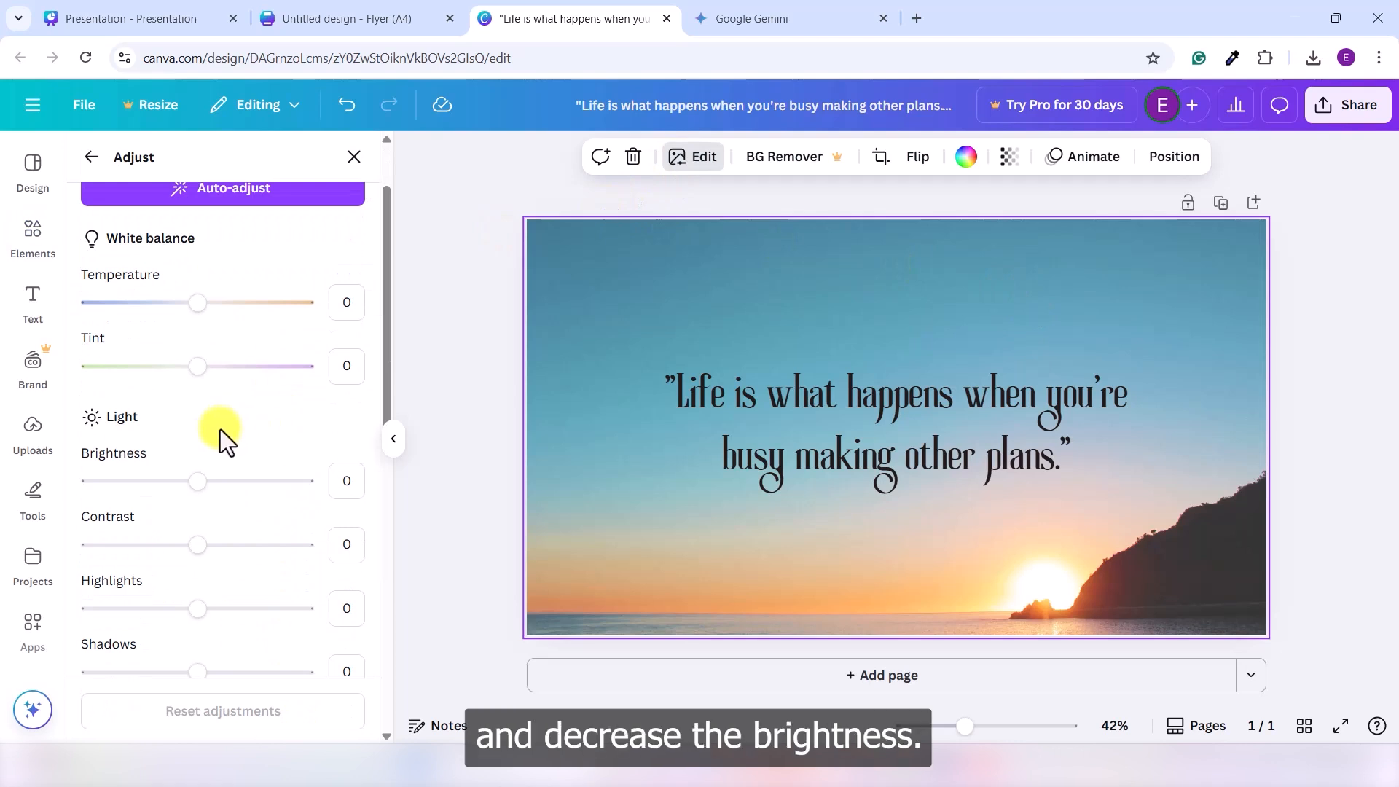
pyautogui.moveTo(197, 481); pyautogui.dragTo(124, 484)
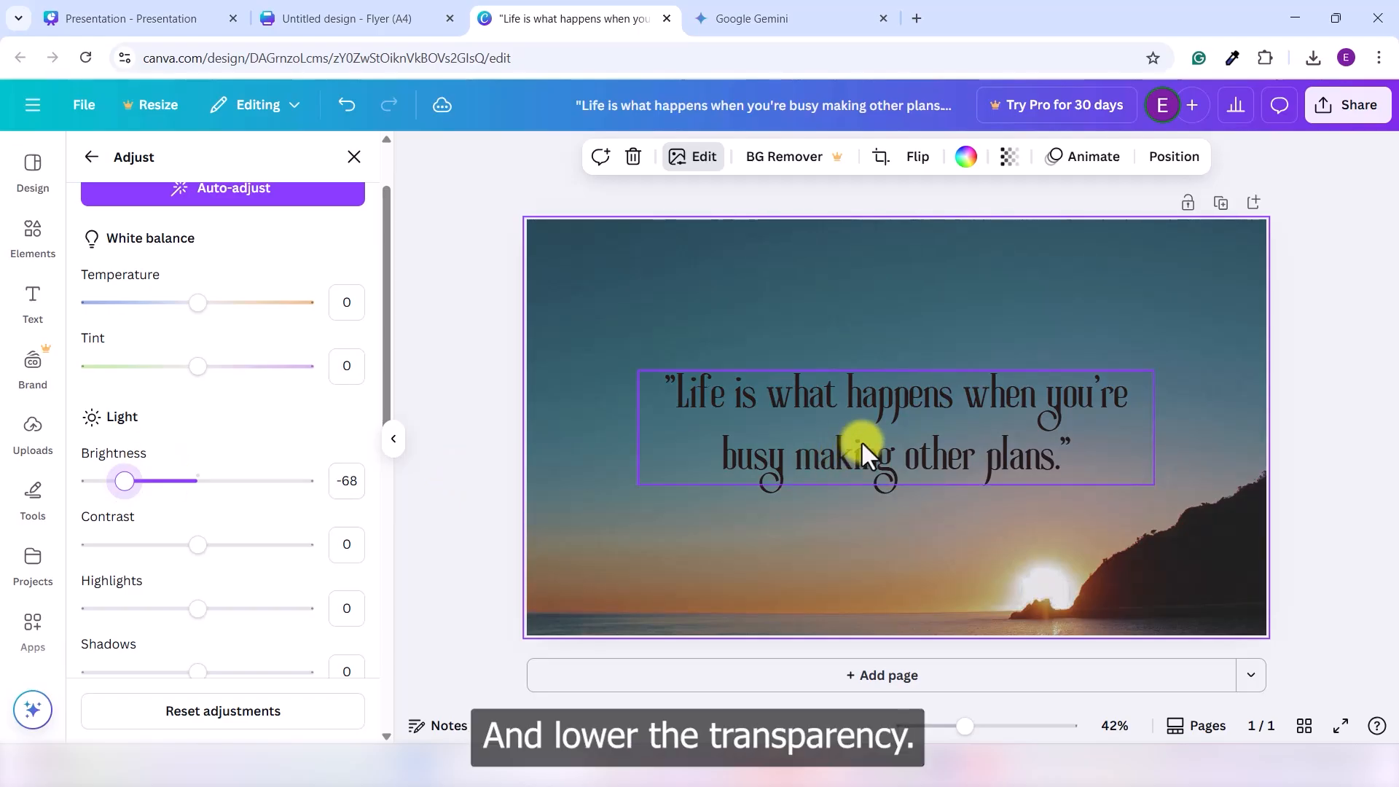
# Set the background photo's transparency to 73.
pyautogui.click(1008, 159)
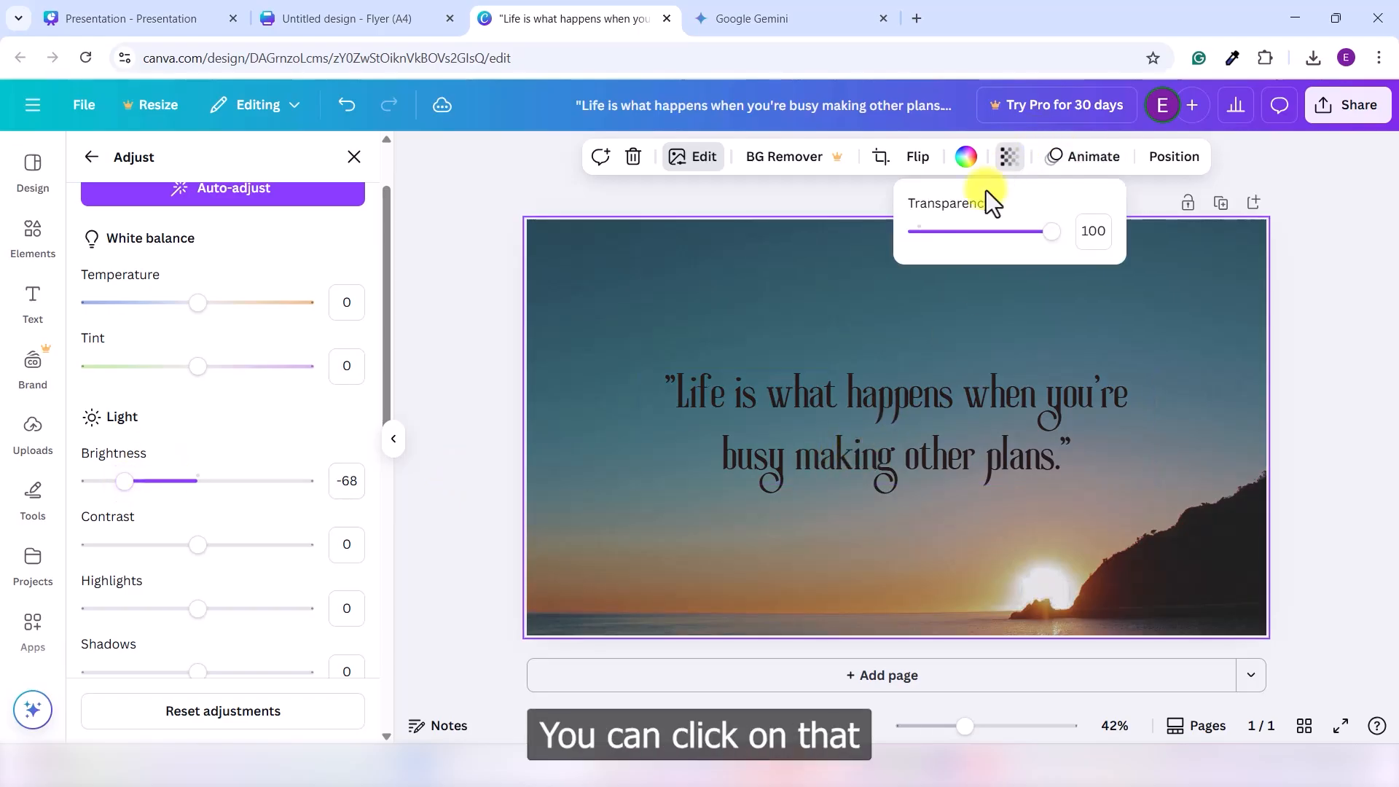
pyautogui.moveTo(1021, 240)
pyautogui.mouseDown()
pyautogui.moveTo(947, 246)
pyautogui.moveTo(1018, 247)
pyautogui.mouseUp()
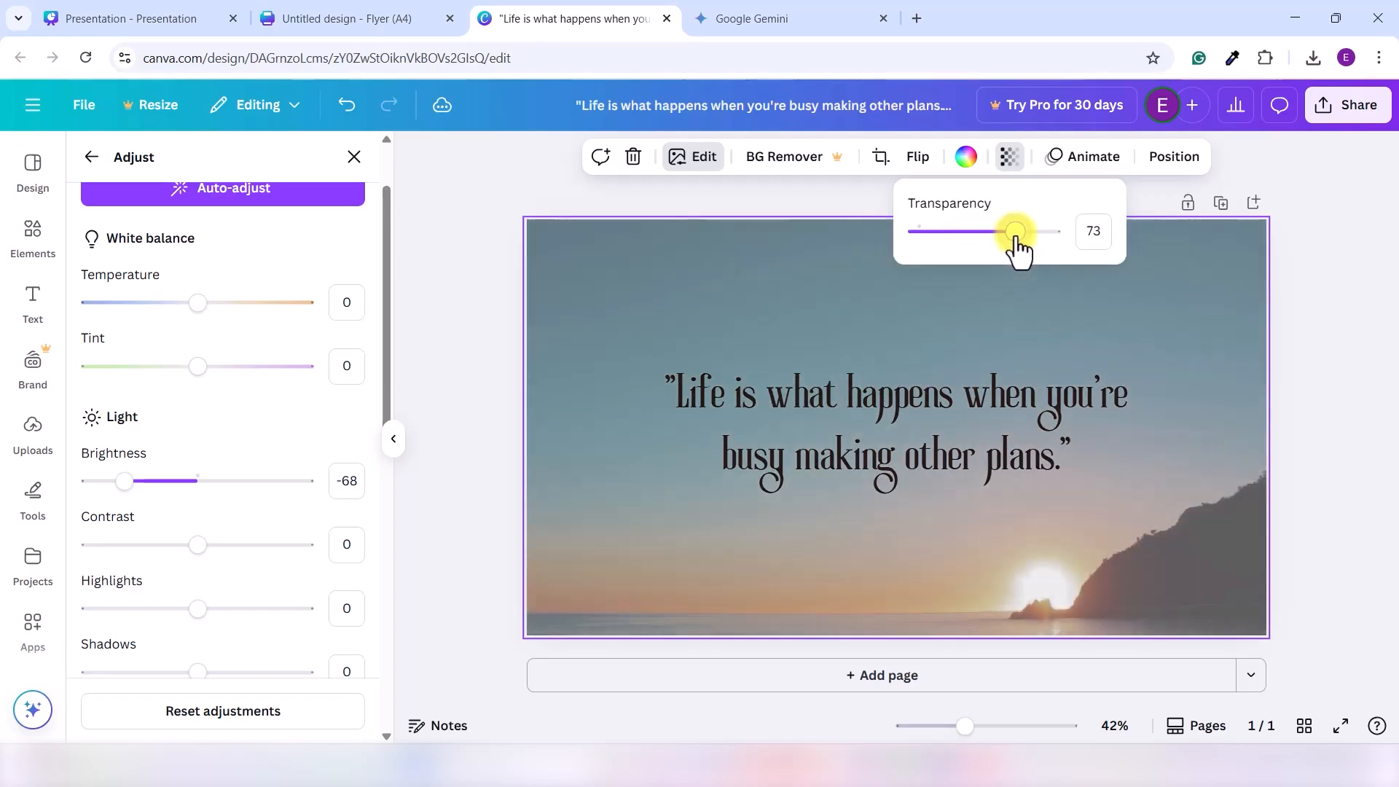
pyautogui.click(1380, 352)
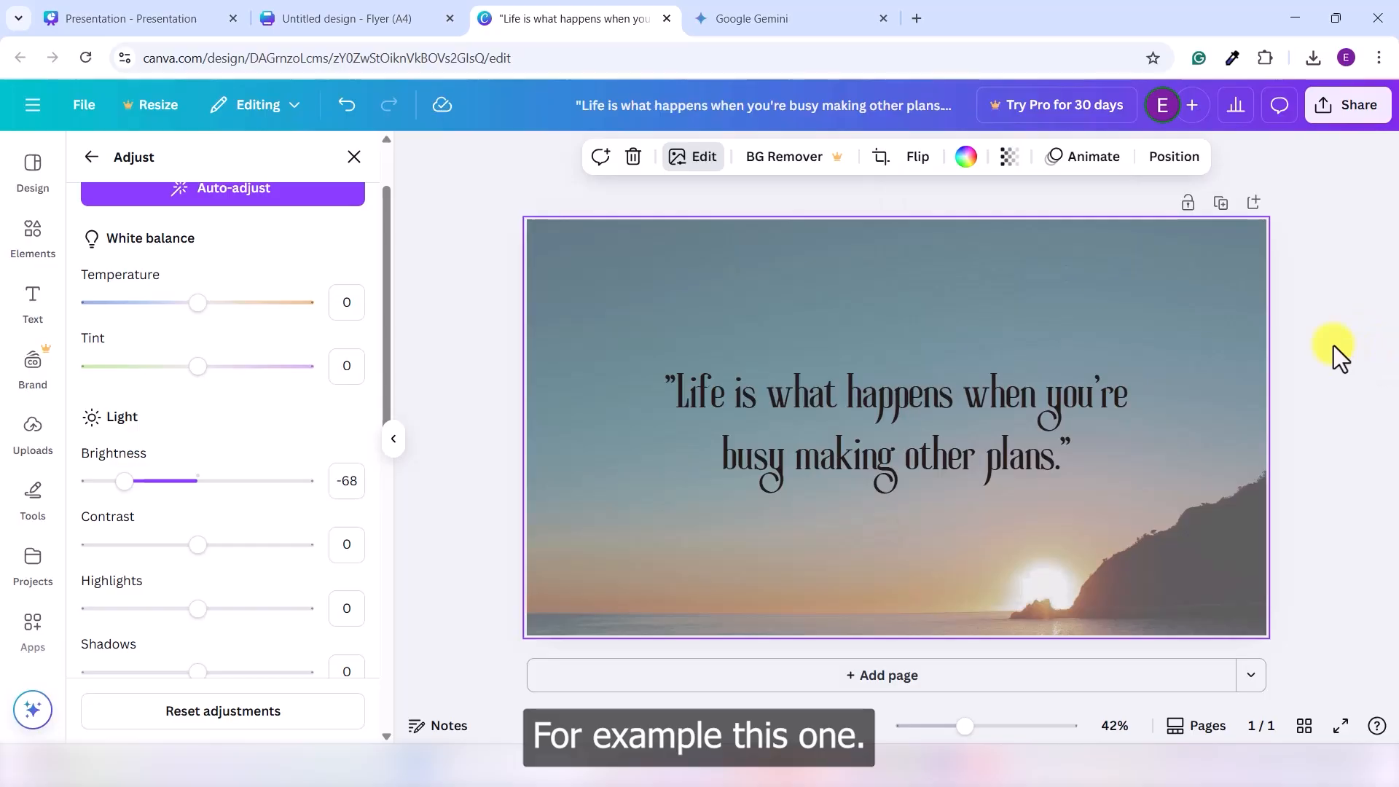
# Change the quote text's color to white and deselect it.
pyautogui.click(912, 414)
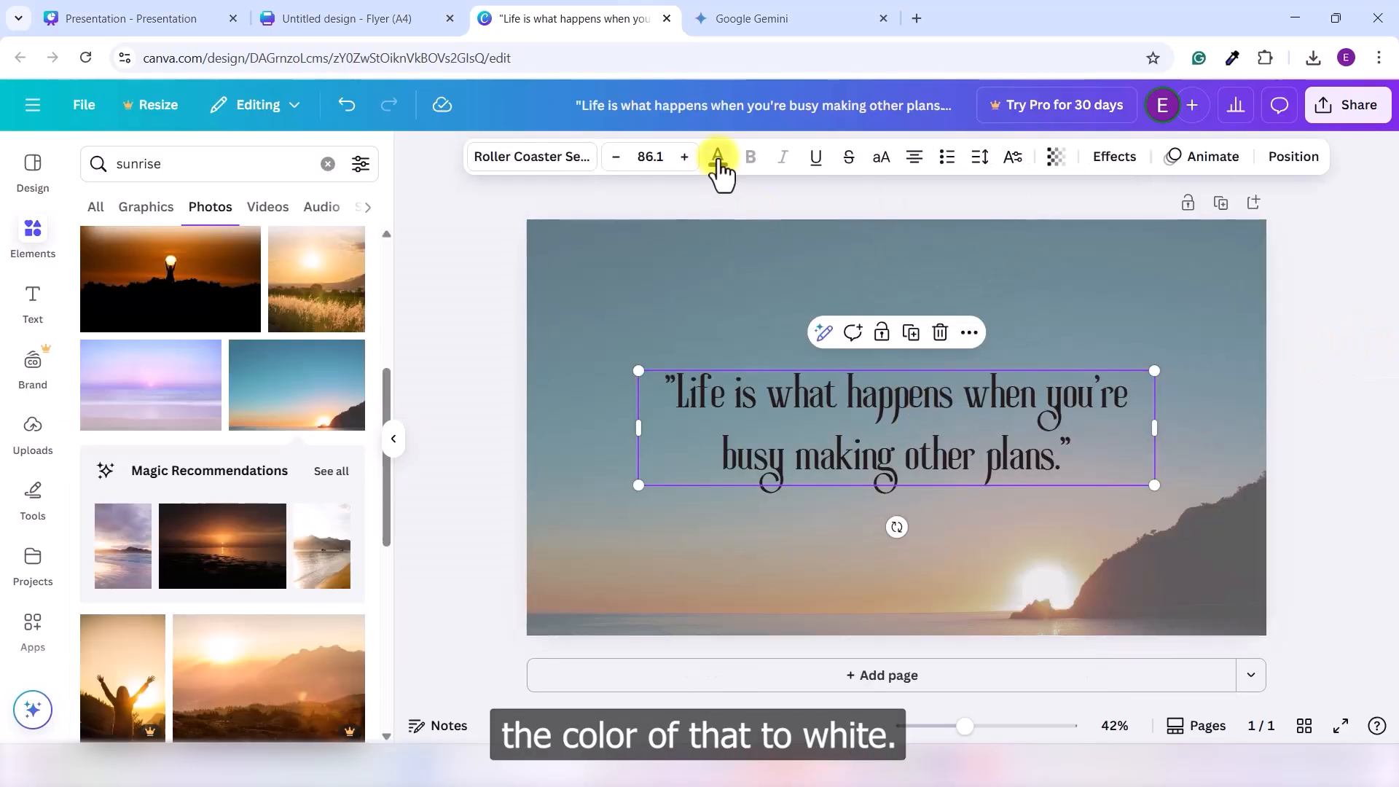
pyautogui.click(718, 159)
pyautogui.click(198, 294)
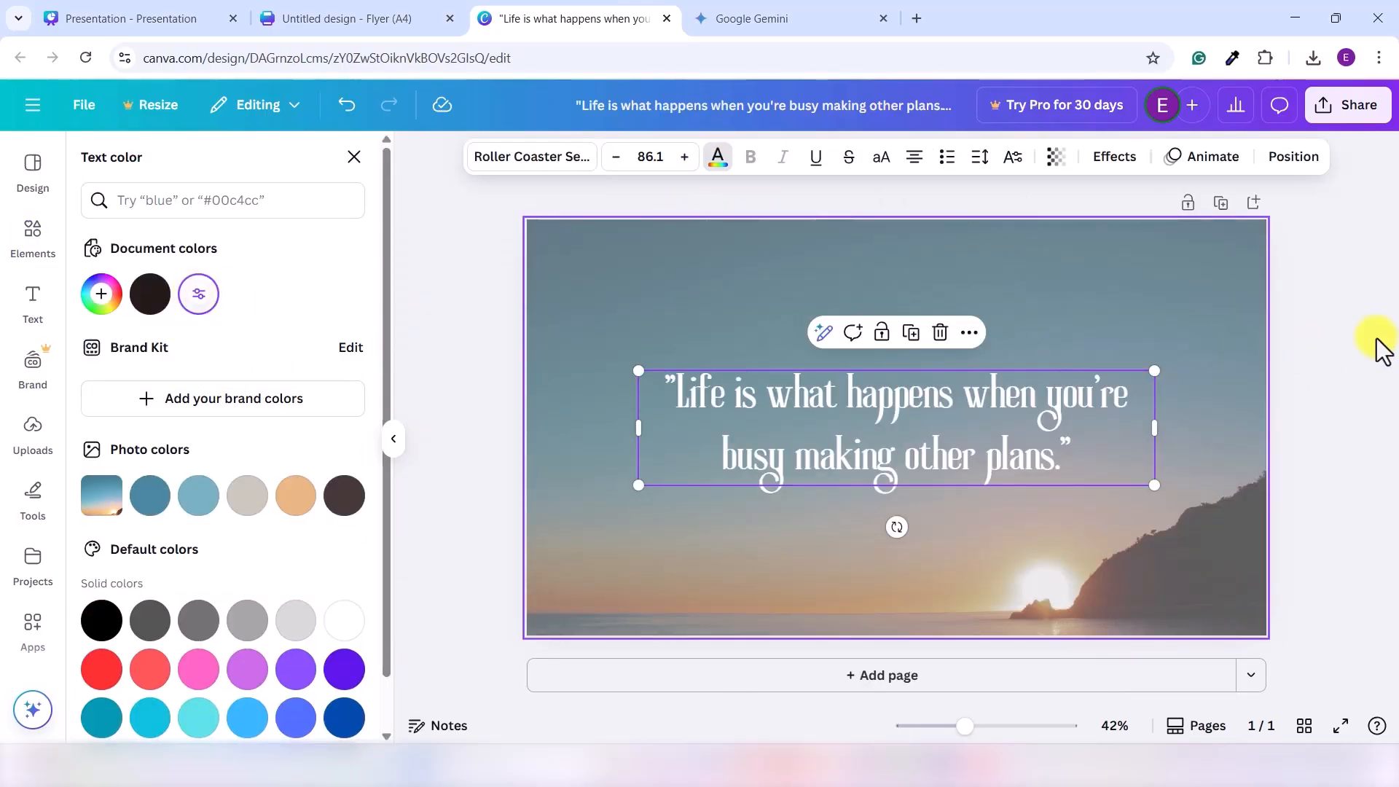
pyautogui.press('Escape')
pyautogui.click(1304, 432)
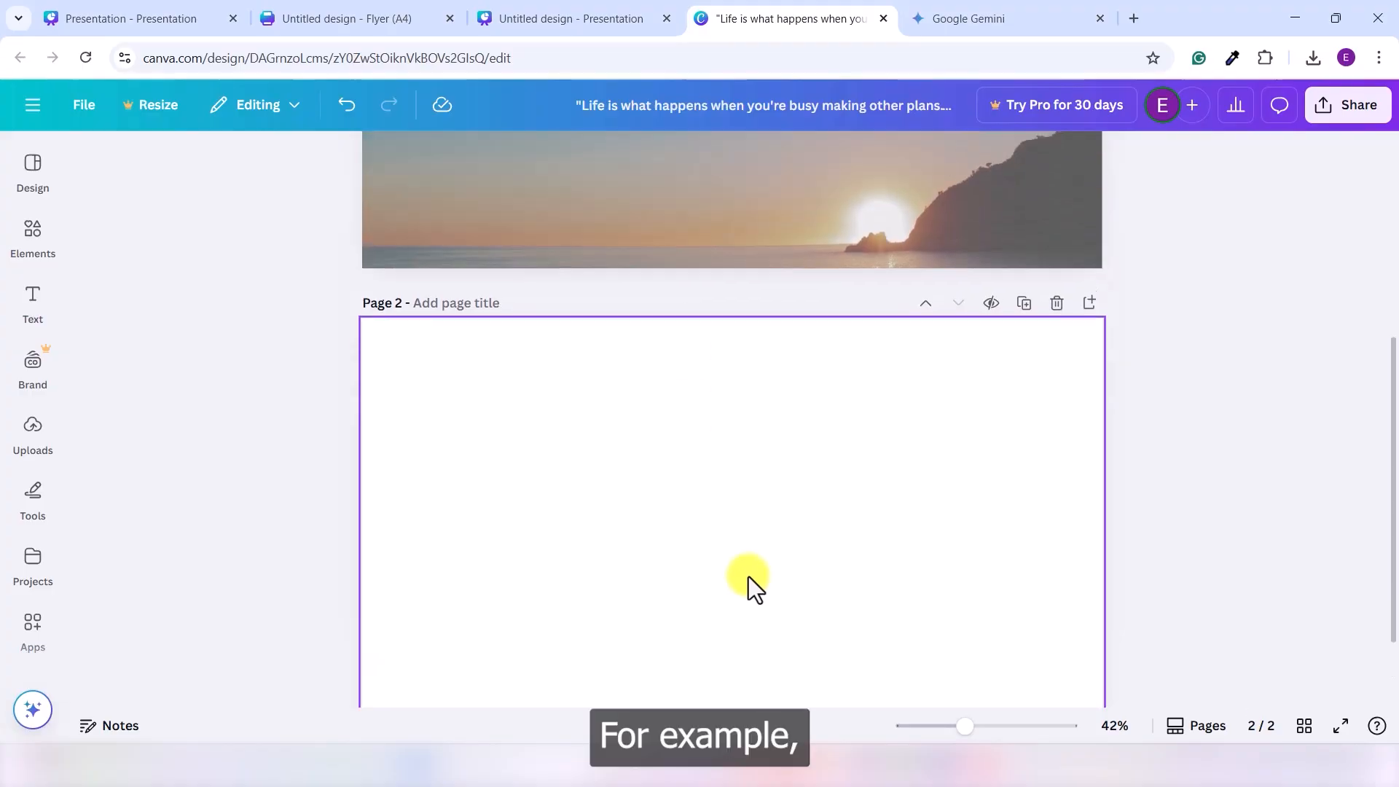
# Select the background of page 1 and search the elements library for "excercise".
pyautogui.scroll(5, 750, 576)
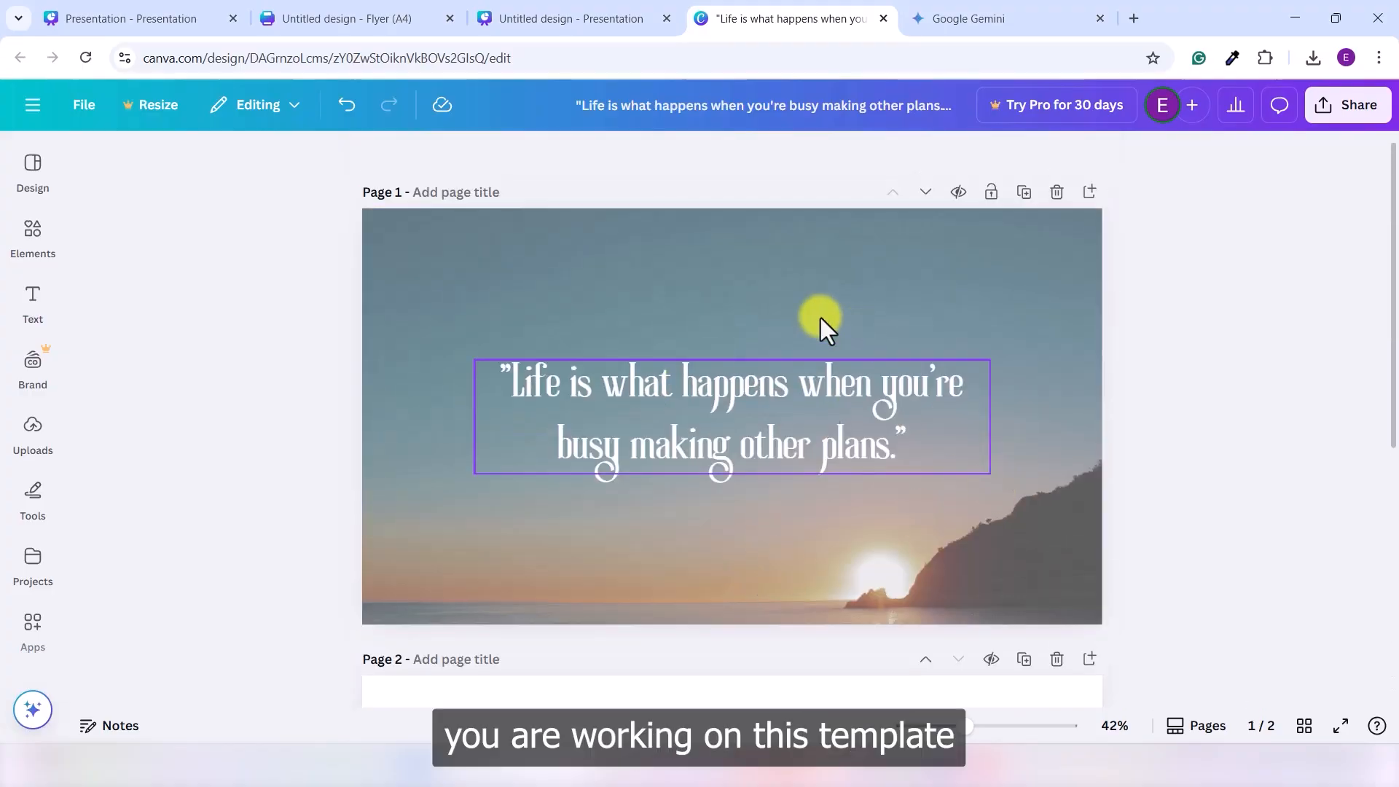
pyautogui.click(995, 304)
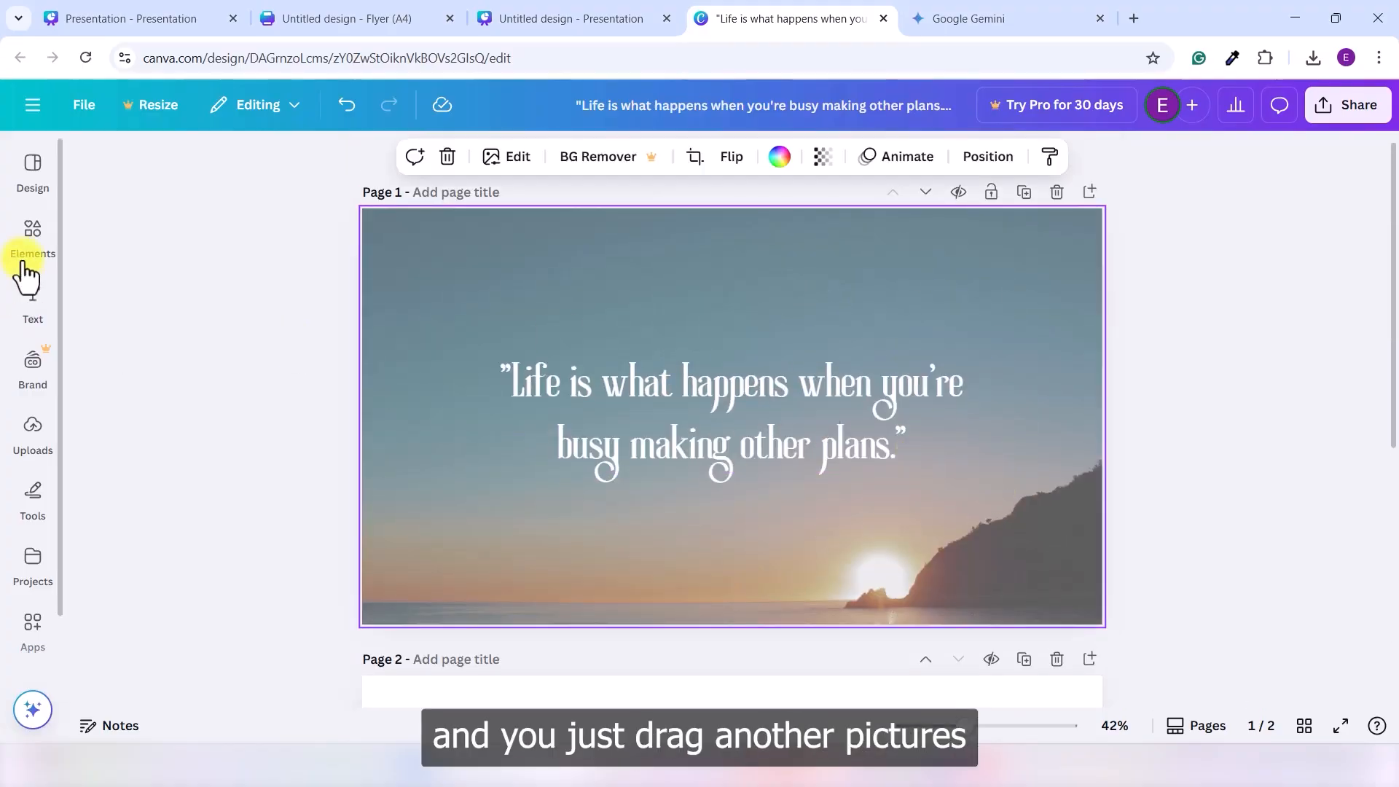
pyautogui.click(29, 232)
pyautogui.click(207, 163)
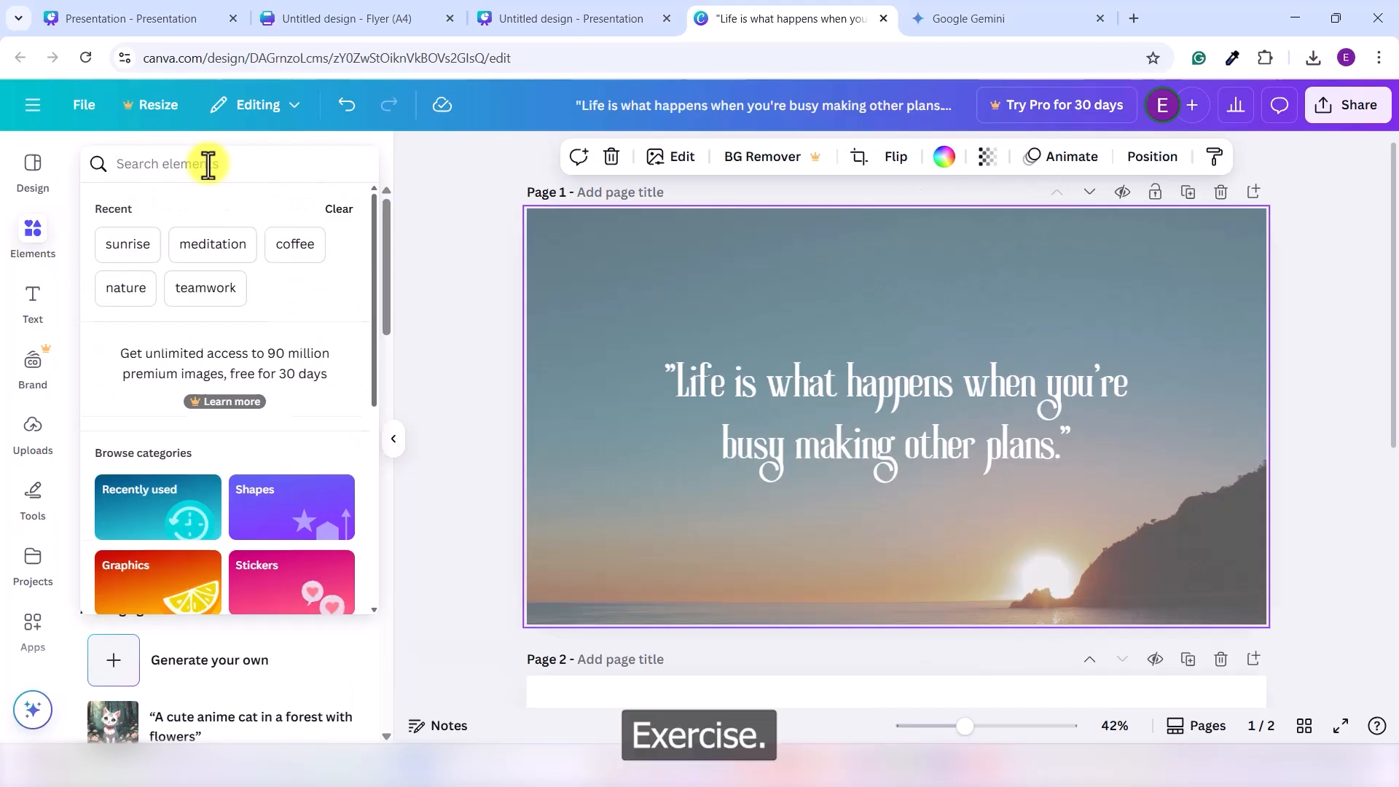
pyautogui.write('excercide')
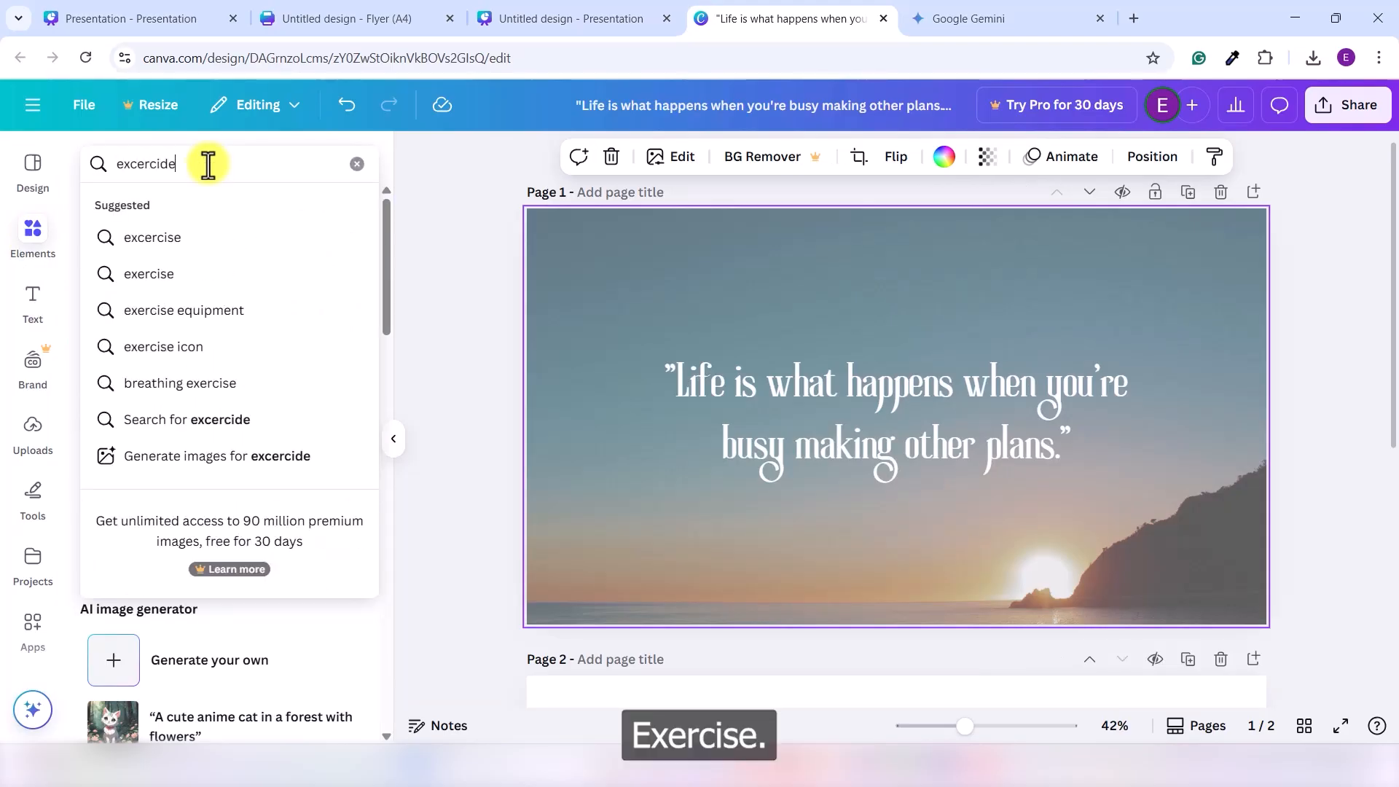
pyautogui.press('BackSpace')
pyautogui.press('BackSpace')
pyautogui.write('se')
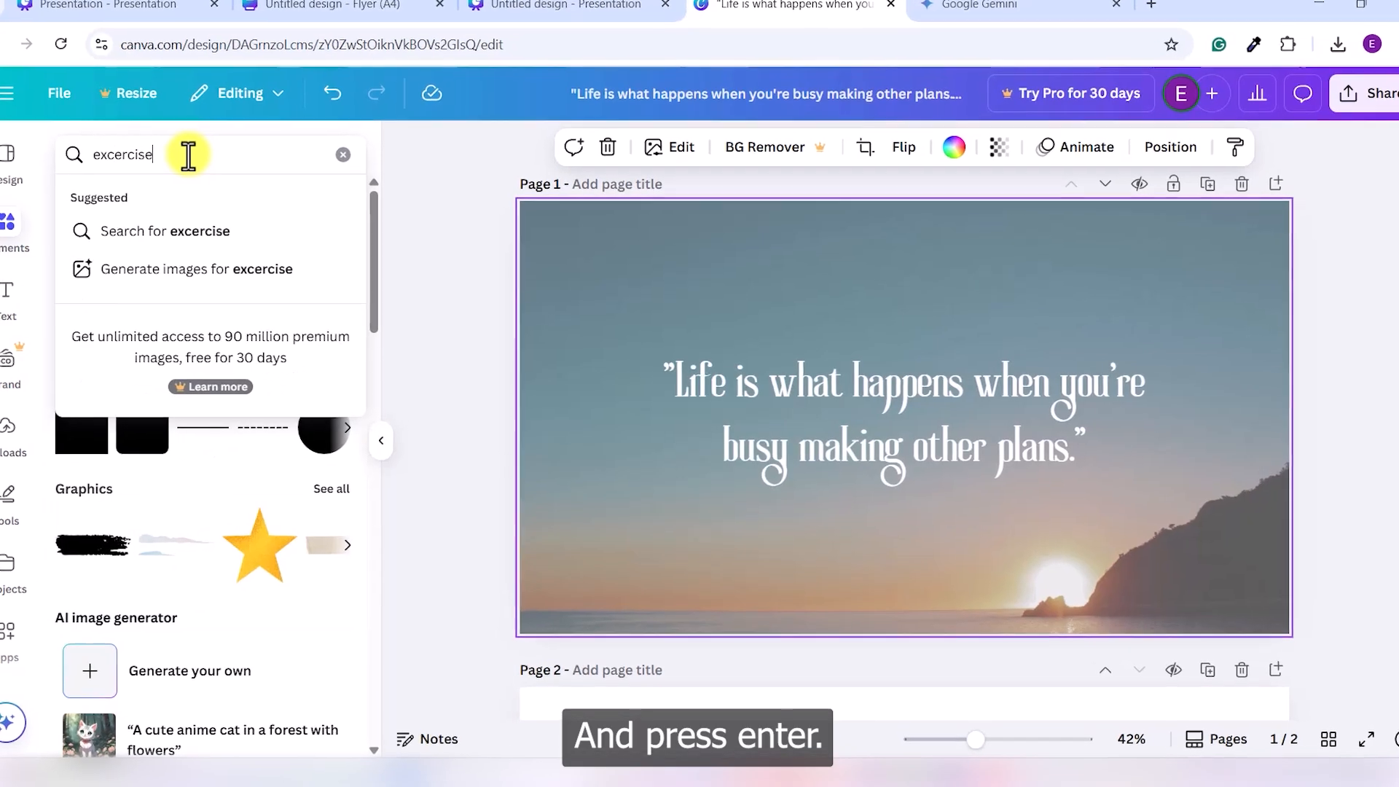
pyautogui.press('Return')
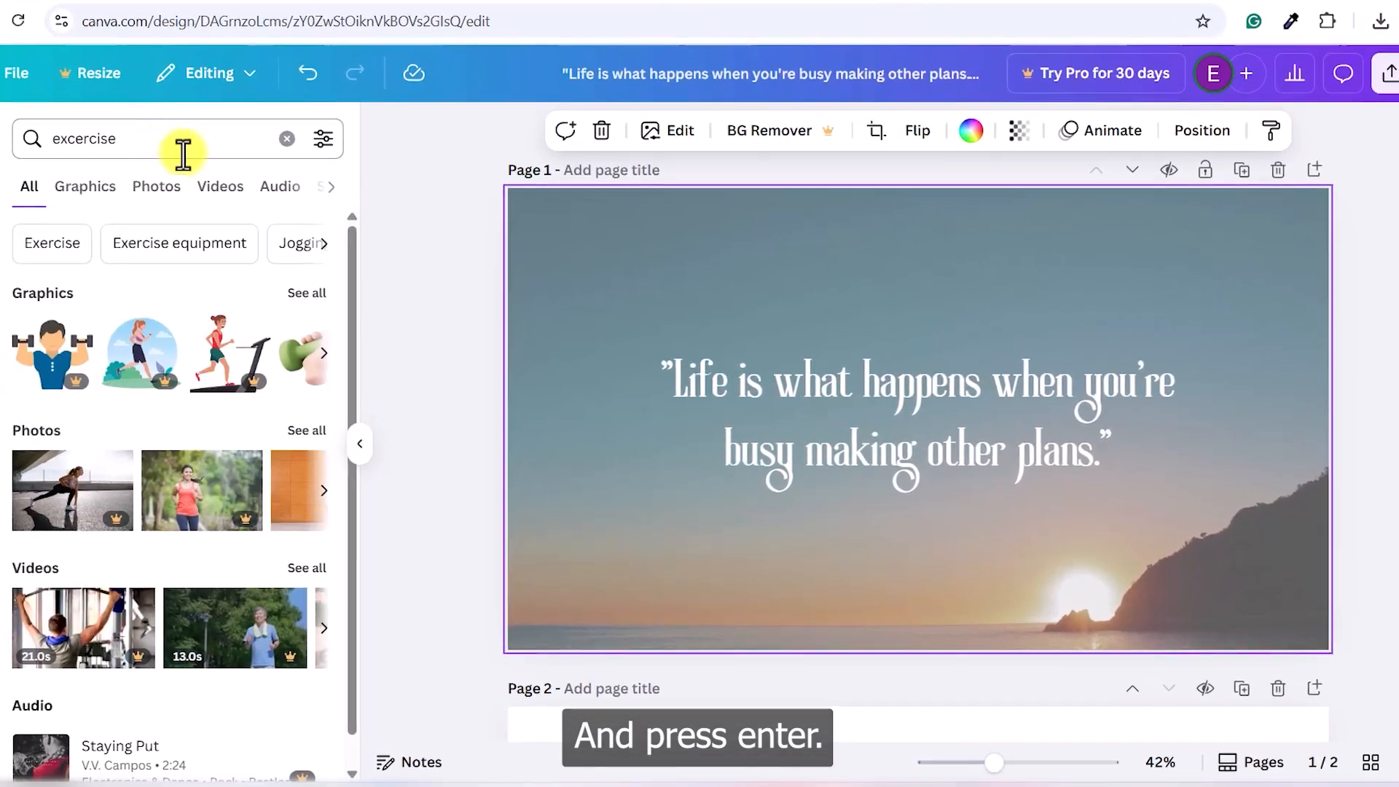
# Show only photo results and add the photo of the woman running past stone steps to page 1.
pyautogui.click(156, 187)
pyautogui.scroll(-5, 43, 665)
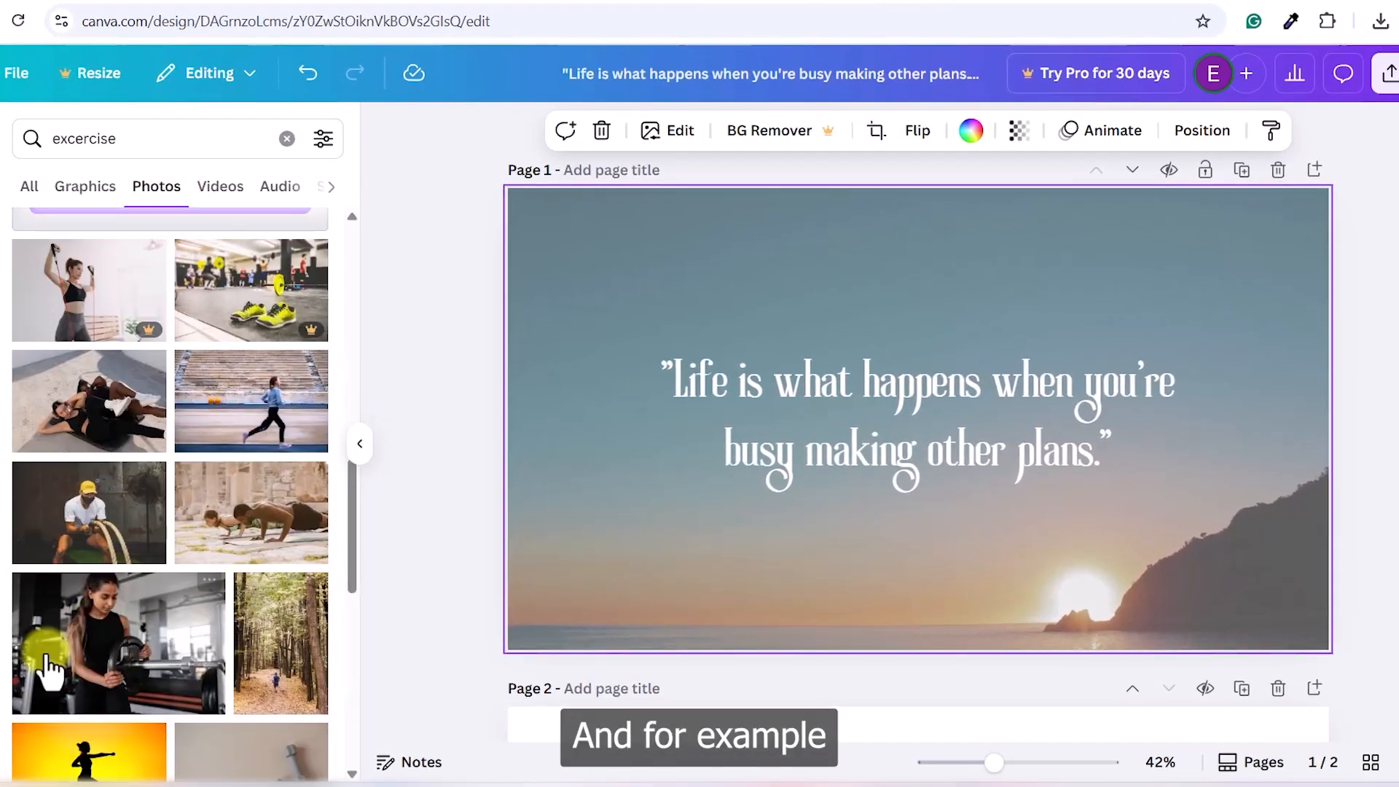
pyautogui.click(276, 432)
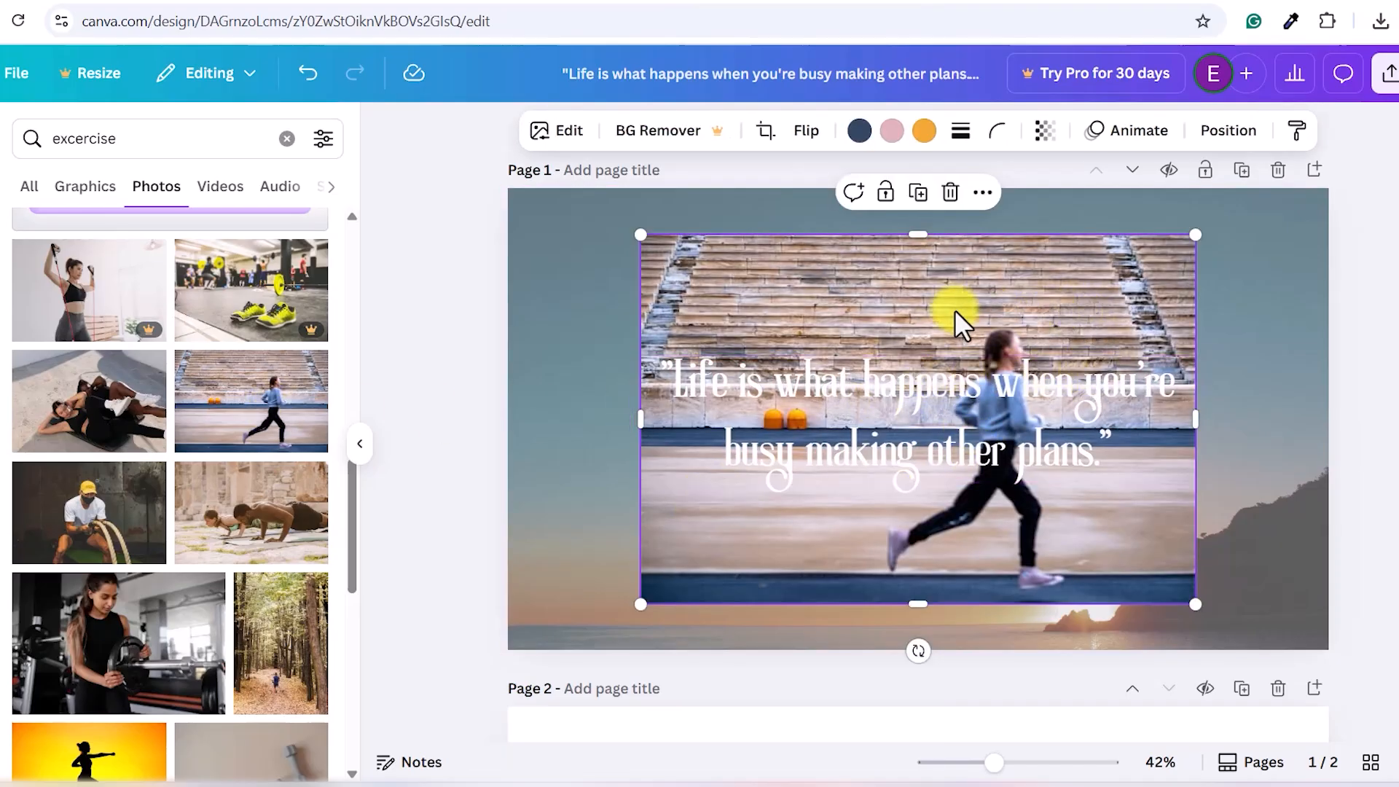
# Move the running photo aside to reveal the quote behind it, and return it to the middle of the page.
pyautogui.click(1265, 374)
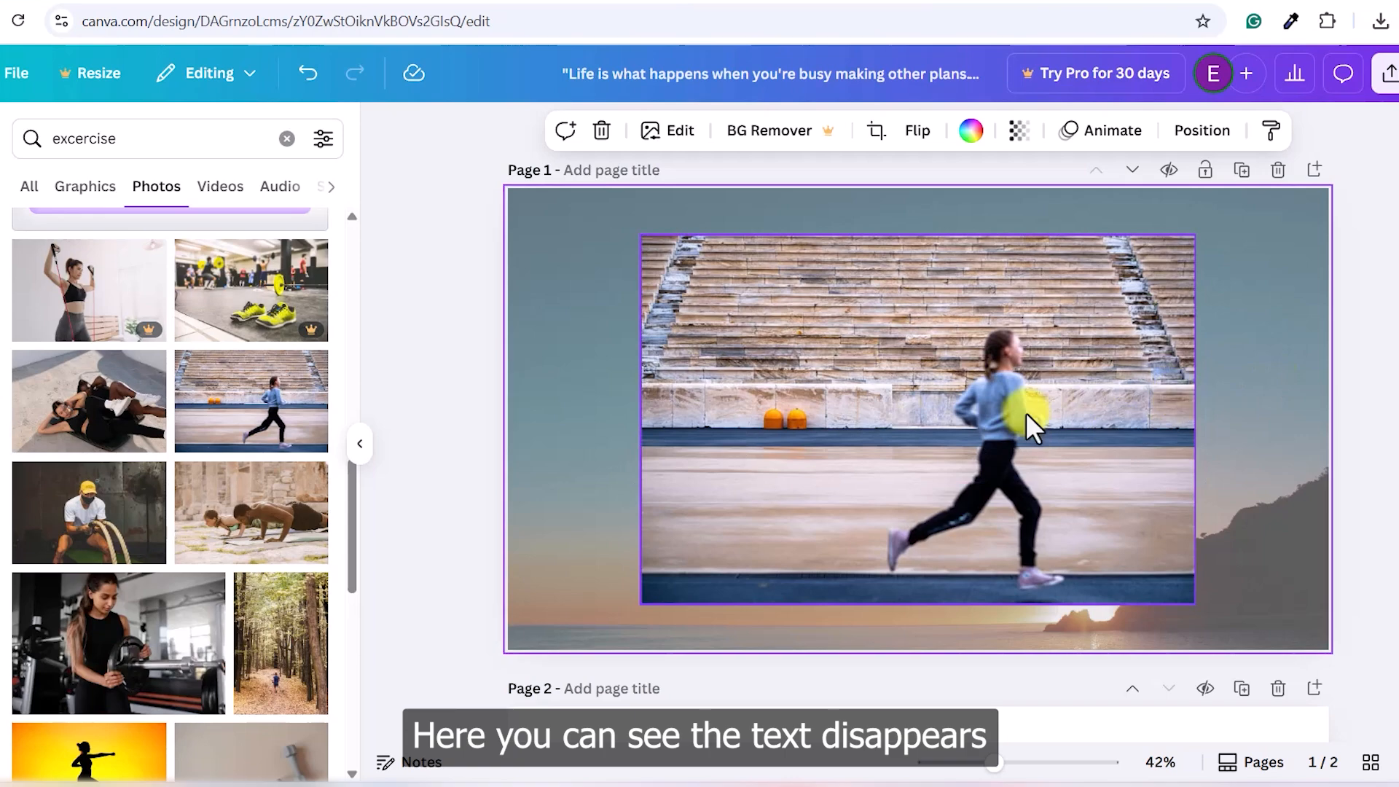
pyautogui.moveTo(1069, 305); pyautogui.dragTo(1345, 248)
pyautogui.click(821, 408)
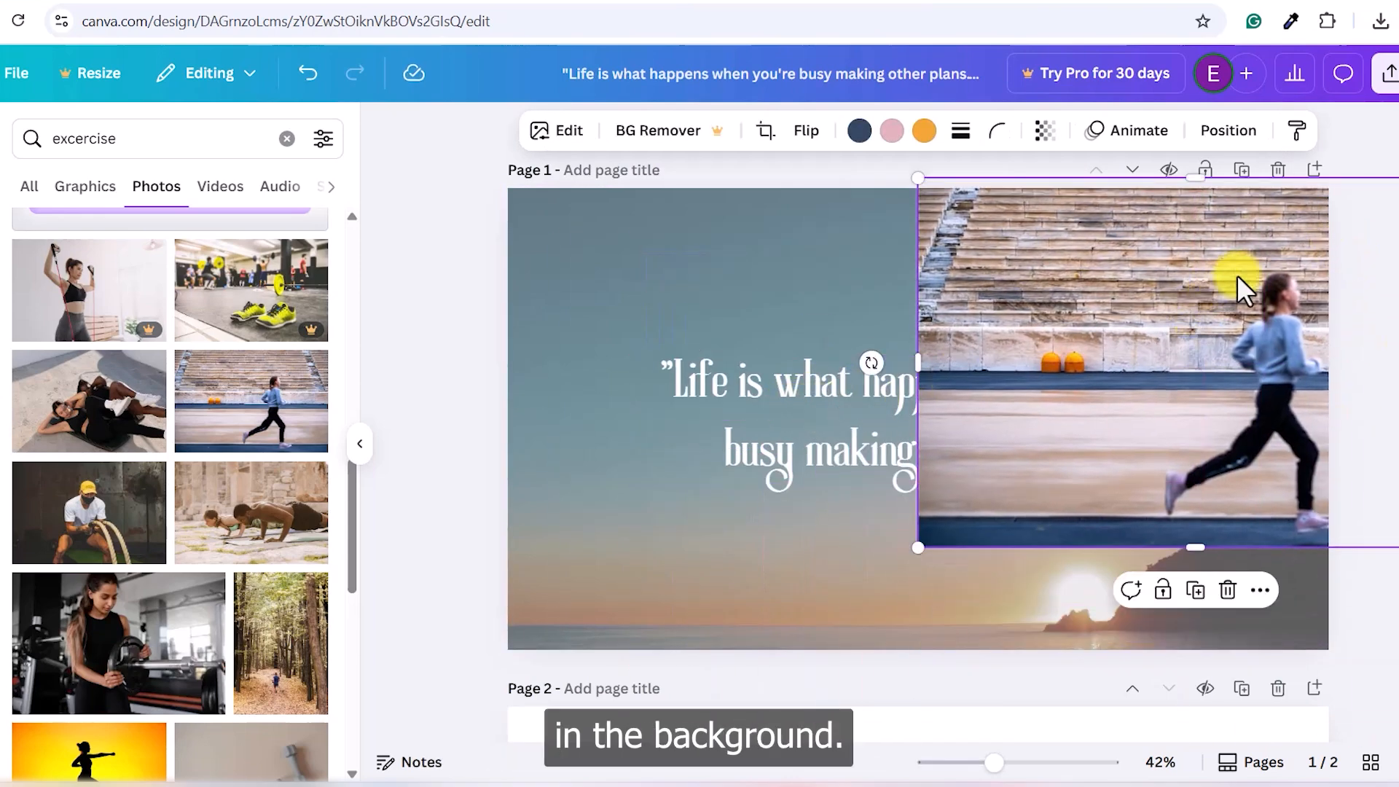
pyautogui.moveTo(1239, 290); pyautogui.dragTo(948, 328)
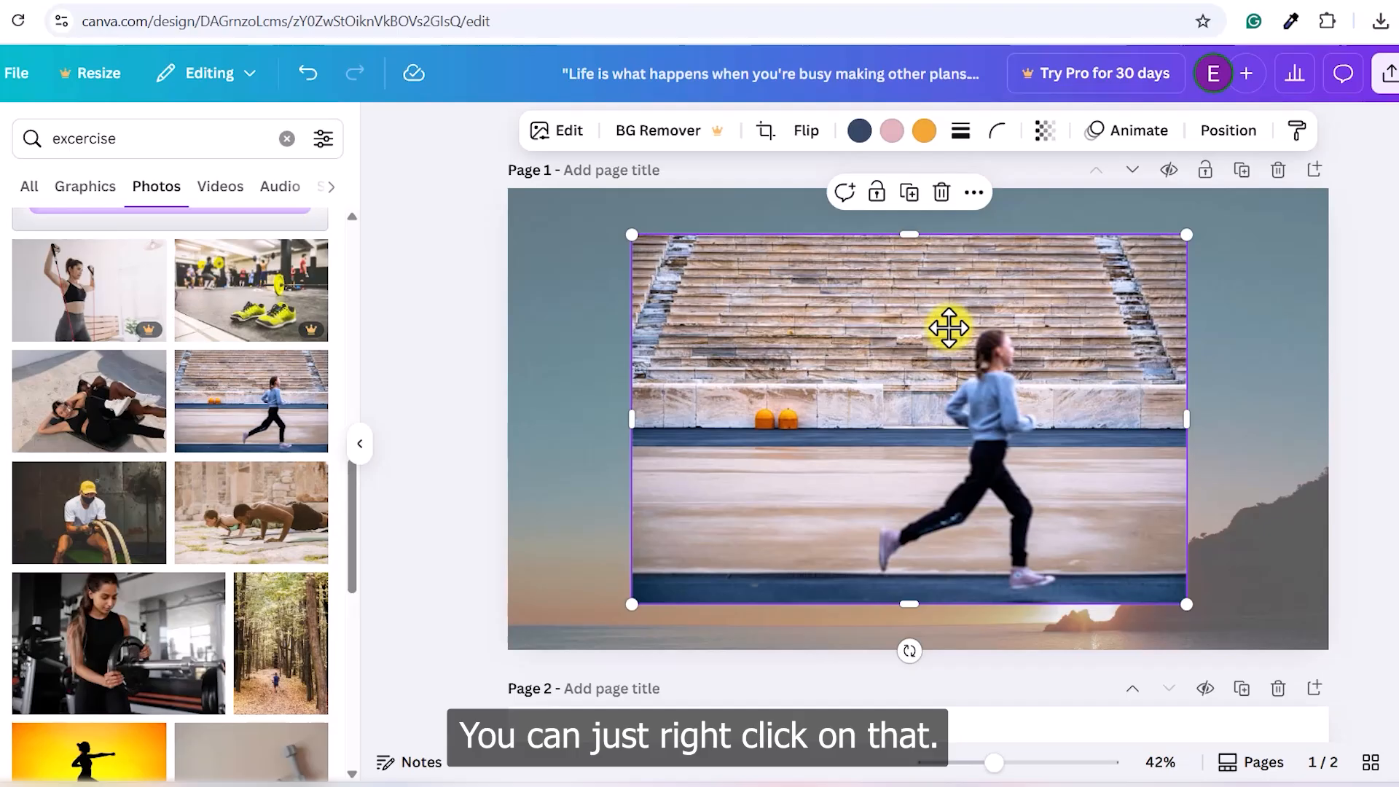
# Send the running photo backward behind the quote text and center it on the page.
pyautogui.rightClick(949, 328)
pyautogui.moveTo(1024, 359)
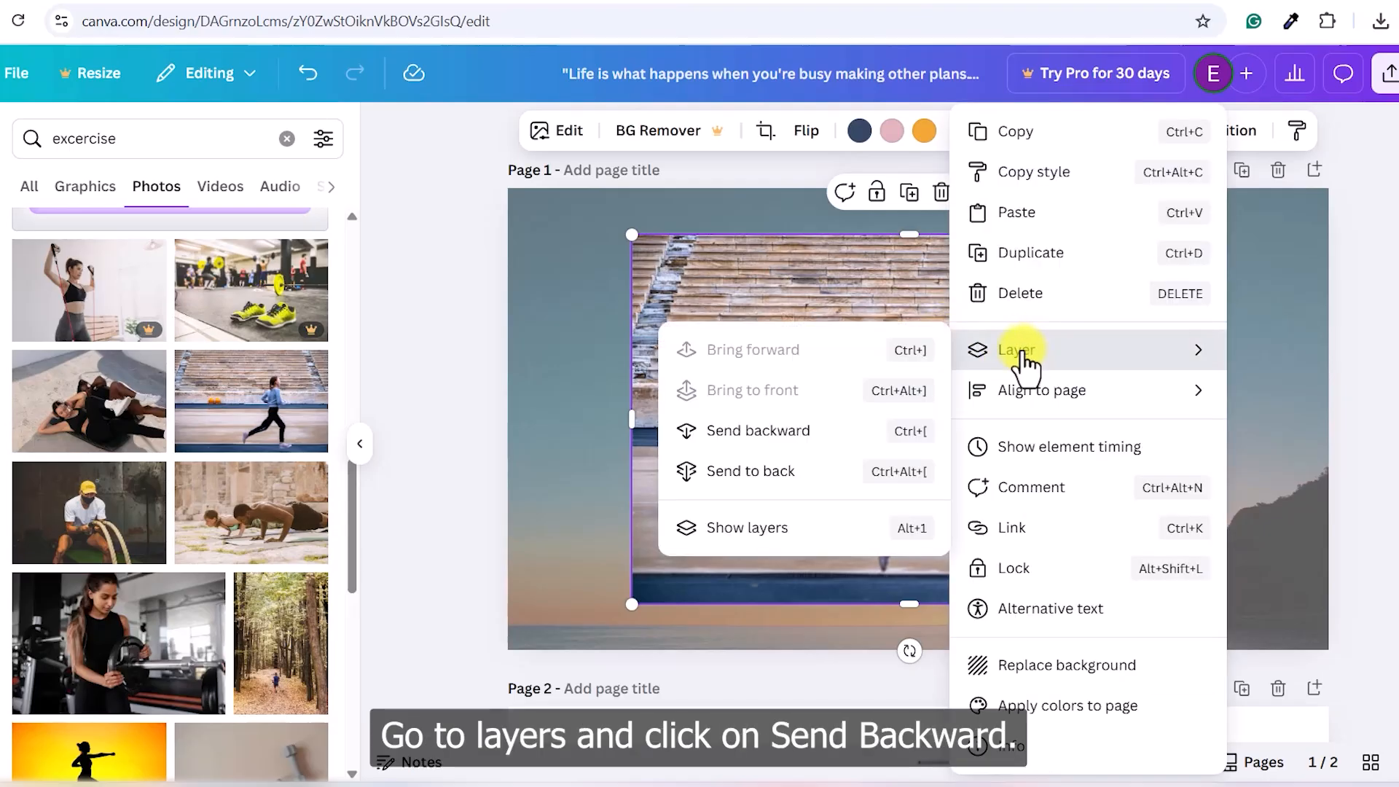
pyautogui.click(769, 436)
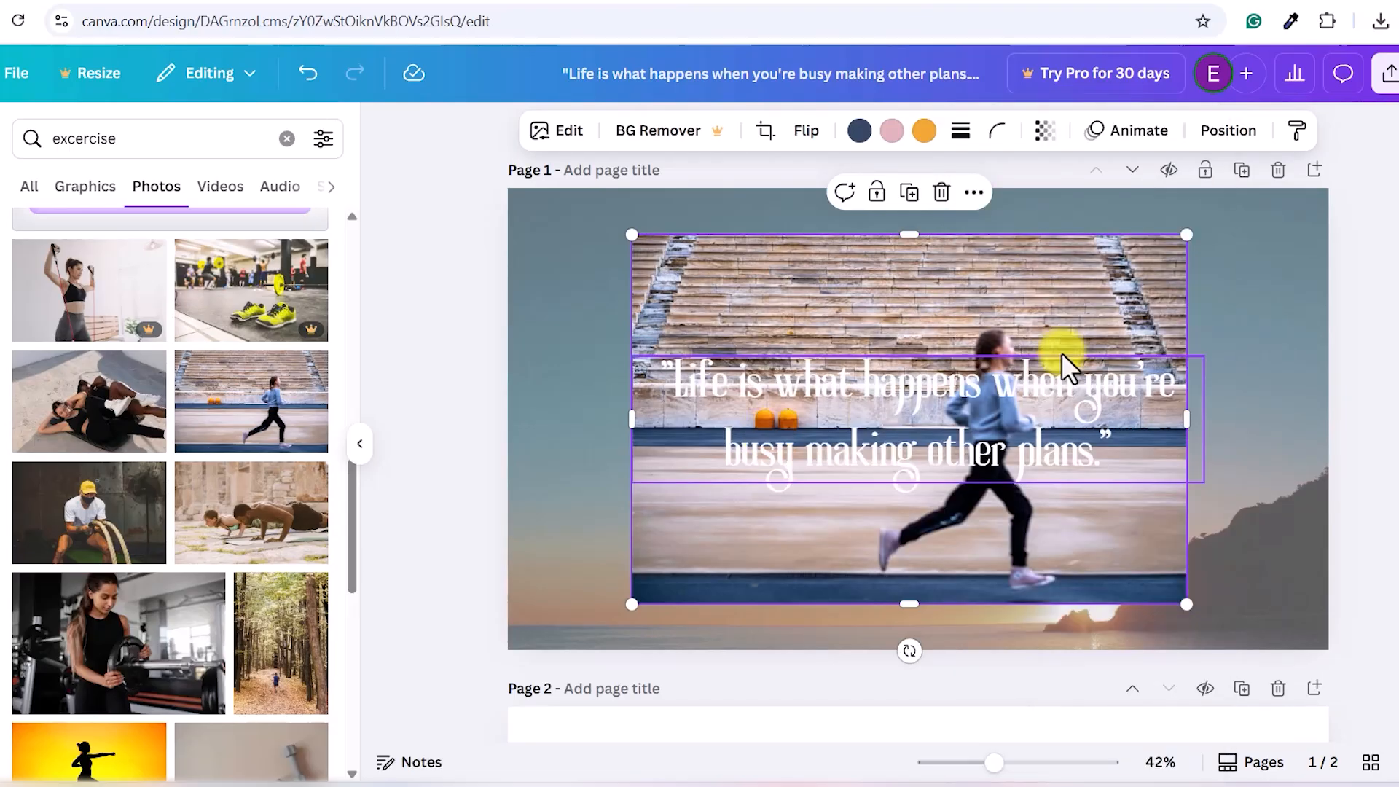
pyautogui.moveTo(951, 430)
pyautogui.mouseDown()
pyautogui.moveTo(946, 409)
pyautogui.moveTo(960, 430)
pyautogui.mouseUp()
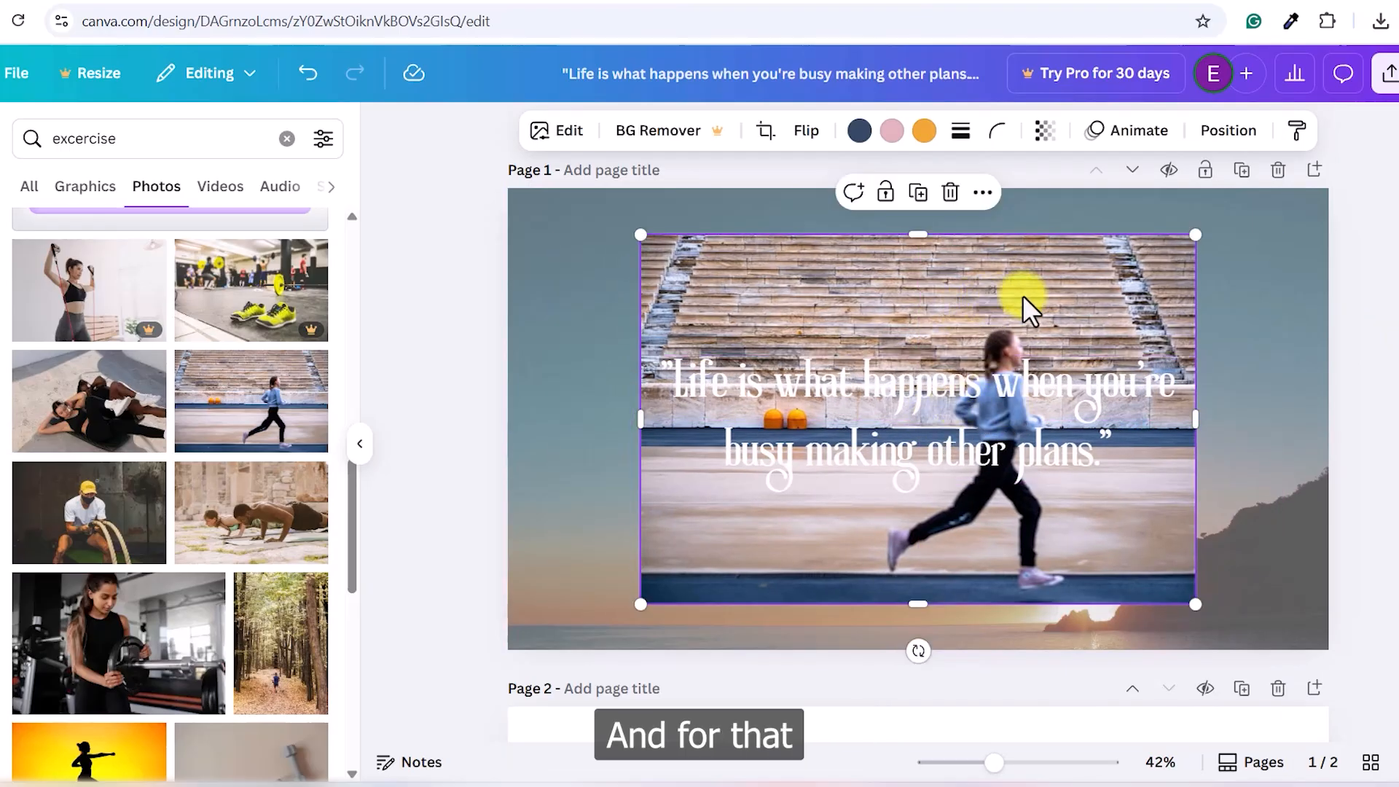
# Recolor the quote text on page 1 with the near-black color from the running photo's palette.
pyautogui.click(985, 403)
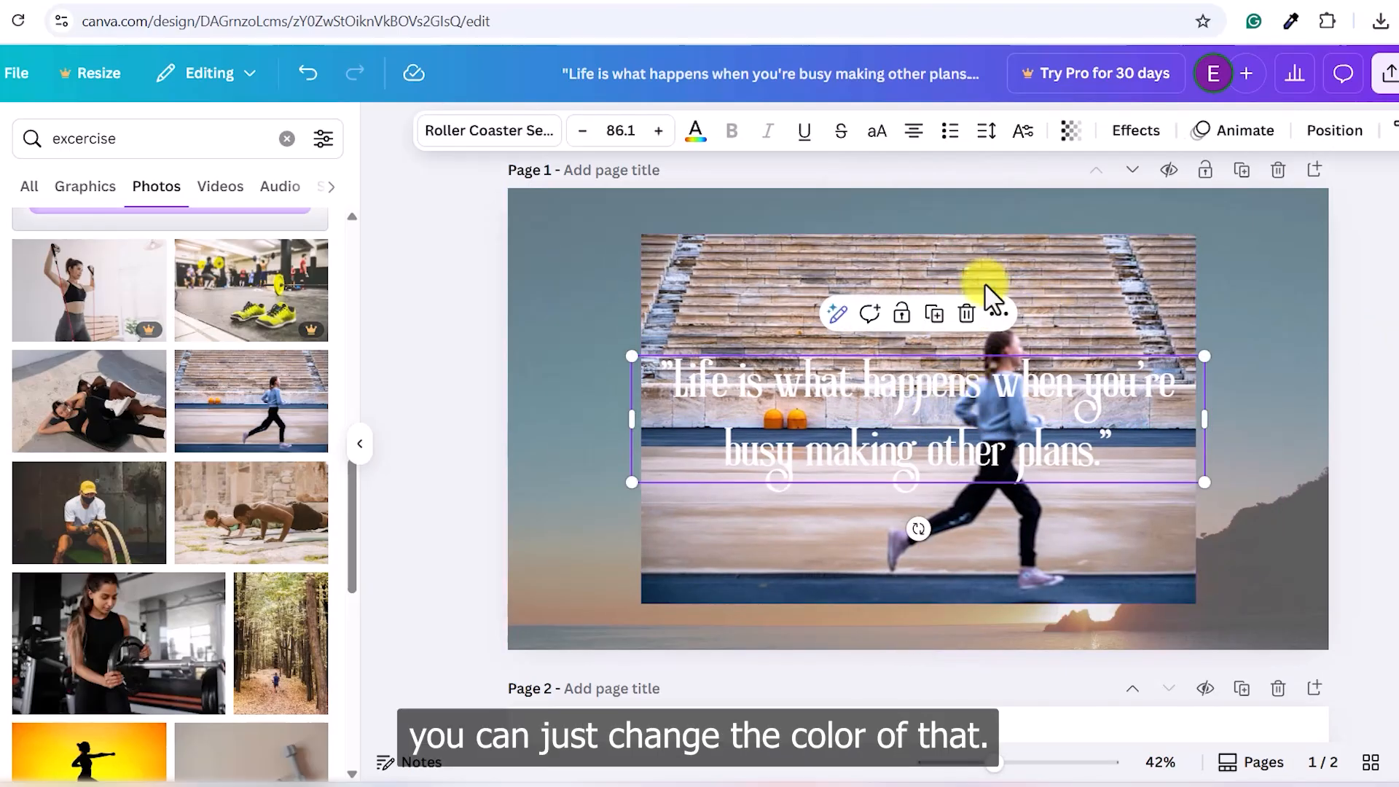
pyautogui.click(695, 130)
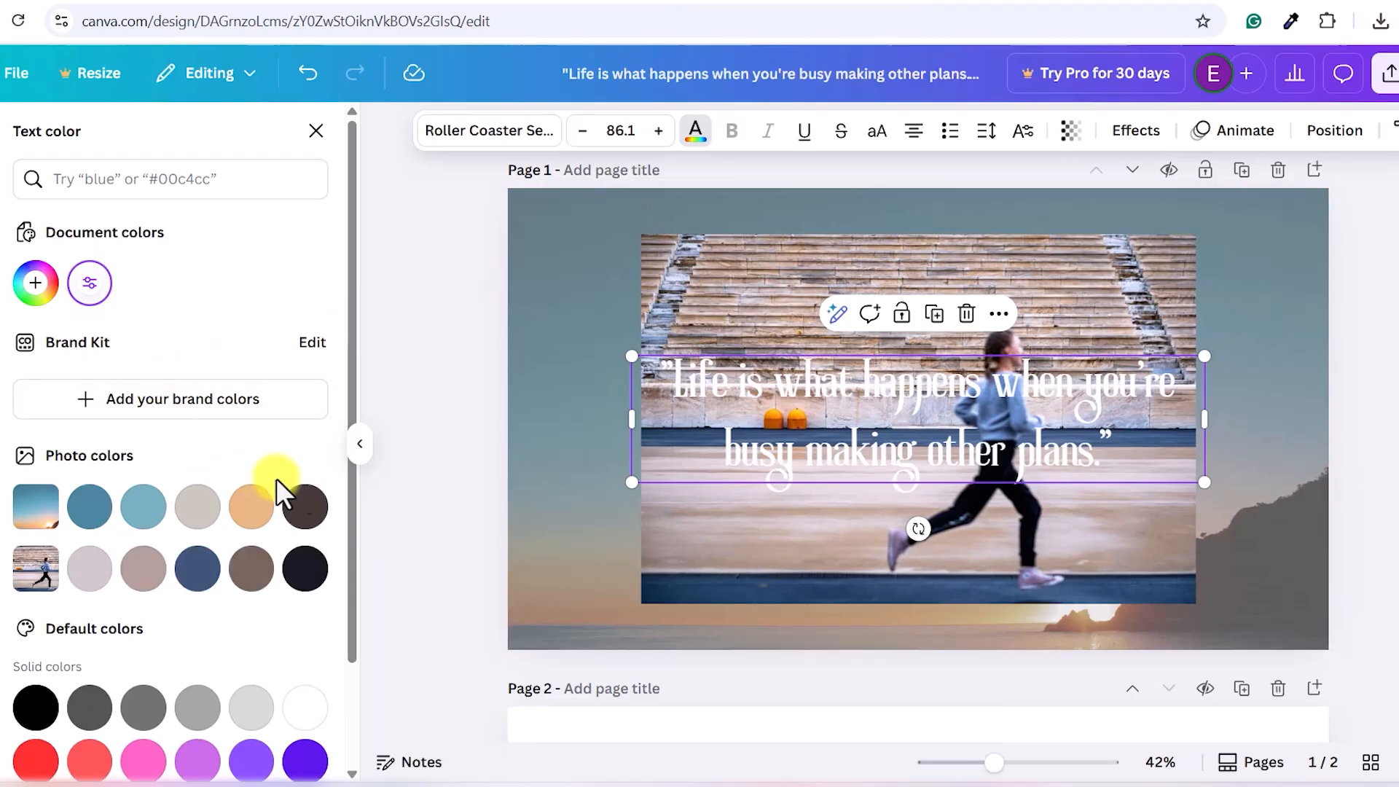
pyautogui.click(305, 506)
pyautogui.click(310, 569)
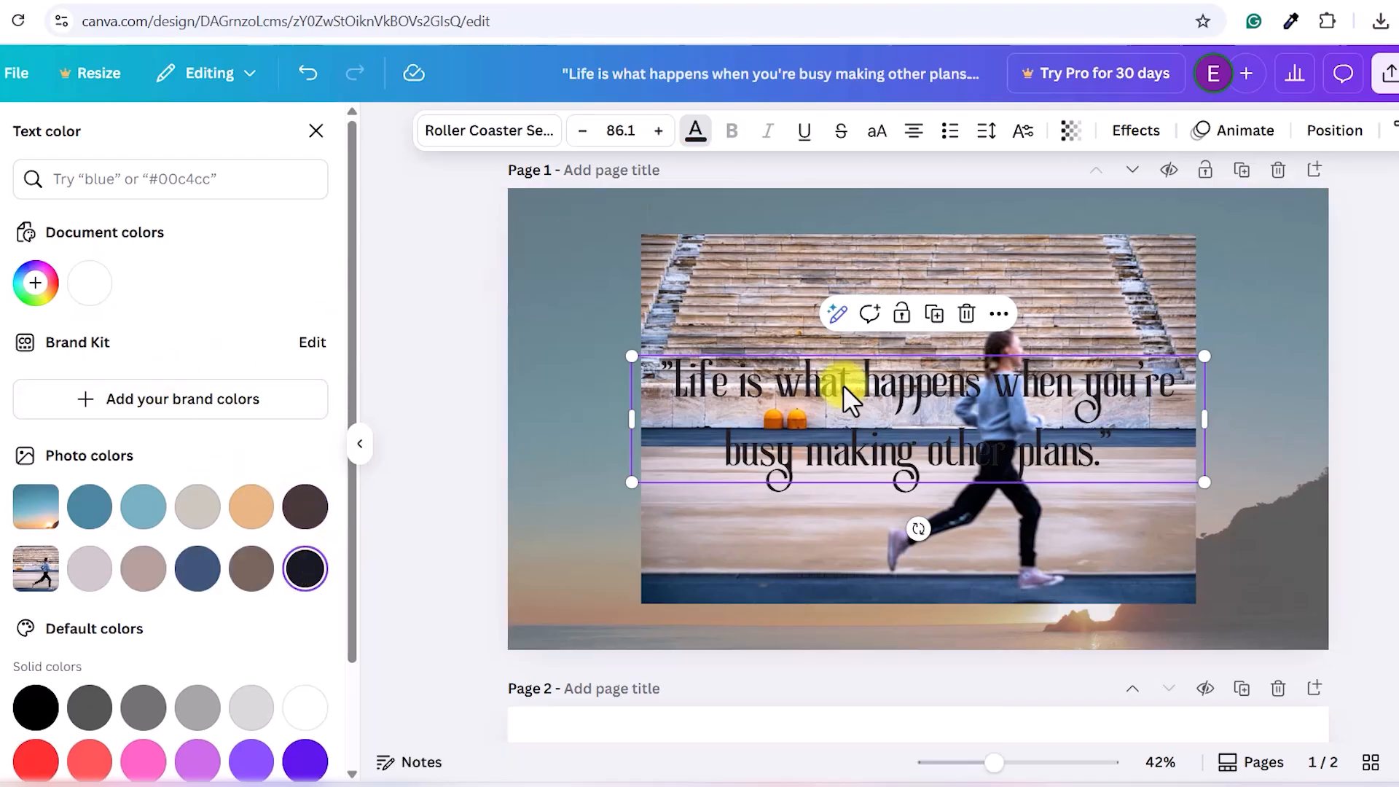
# Make the running photo partly transparent so the sunset background shows through it behind the quote.
pyautogui.click(1050, 318)
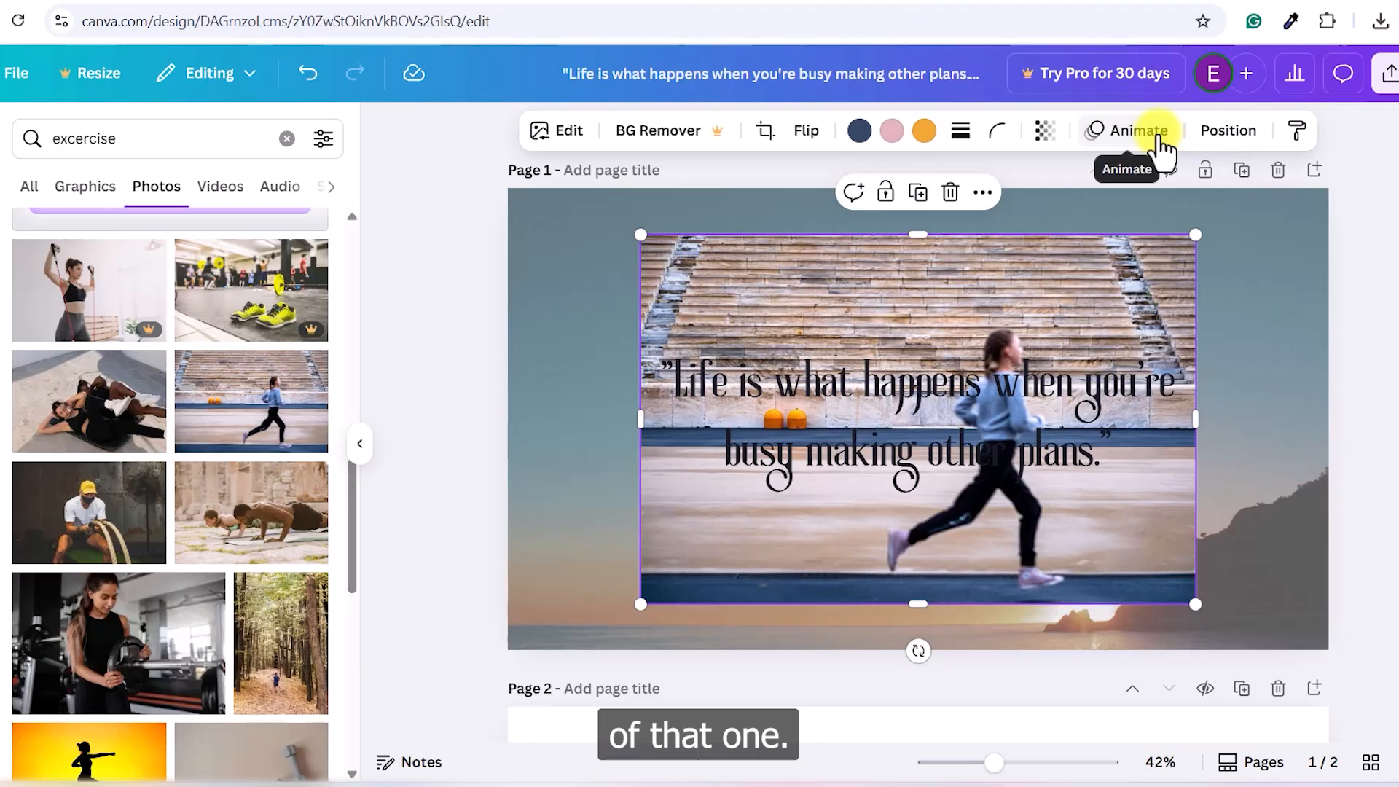
pyautogui.click(1045, 131)
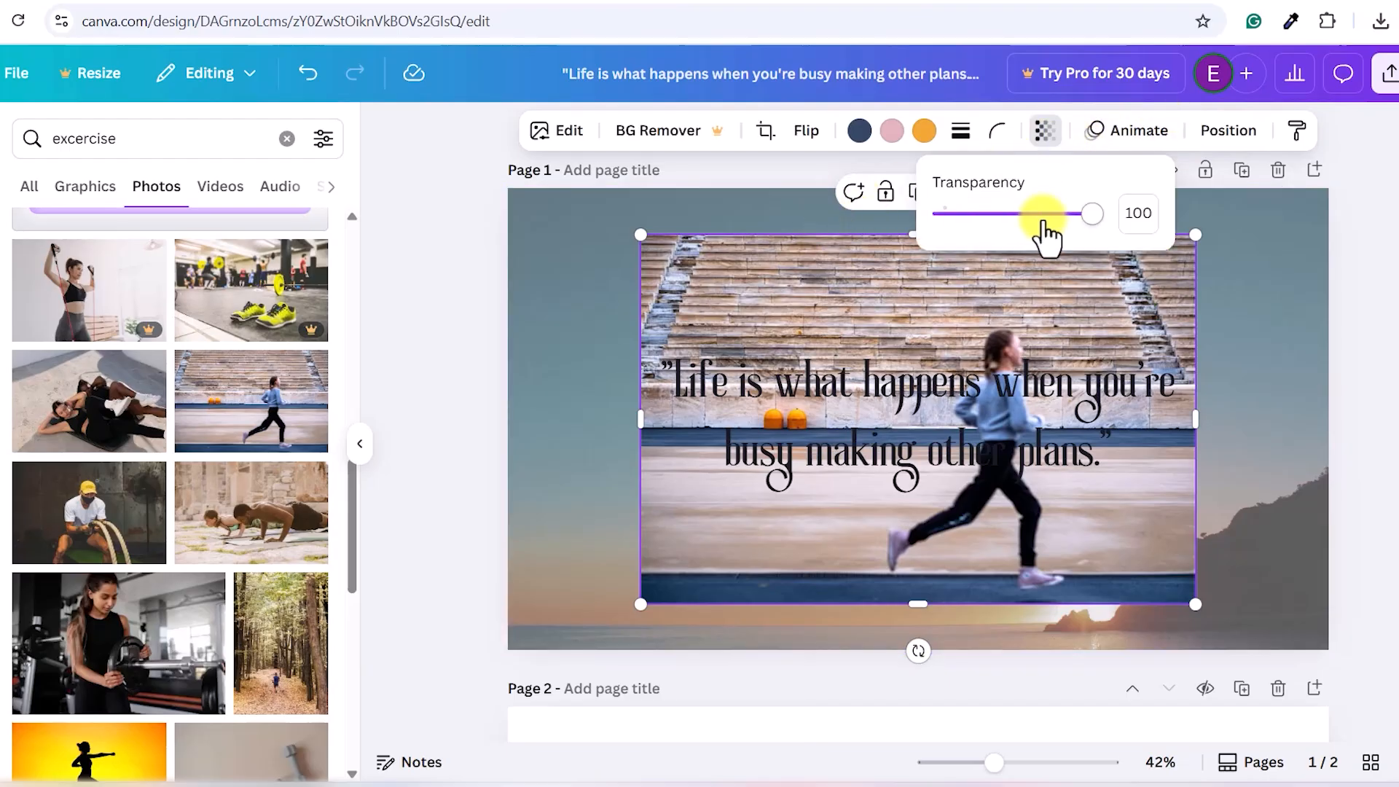
pyautogui.moveTo(1047, 223); pyautogui.dragTo(973, 232)
pyautogui.moveTo(973, 232); pyautogui.dragTo(991, 231)
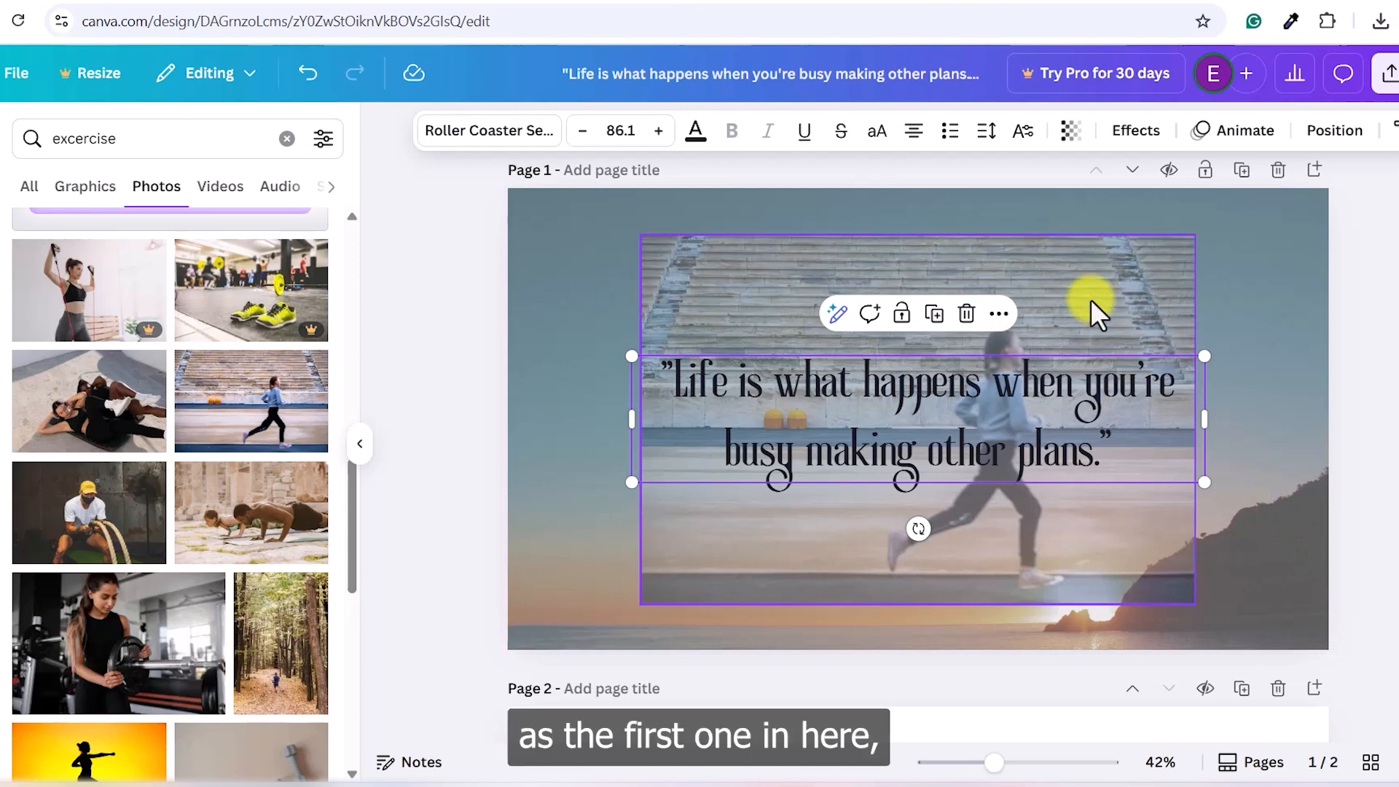
pyautogui.click(1072, 293)
pyautogui.click(1275, 308)
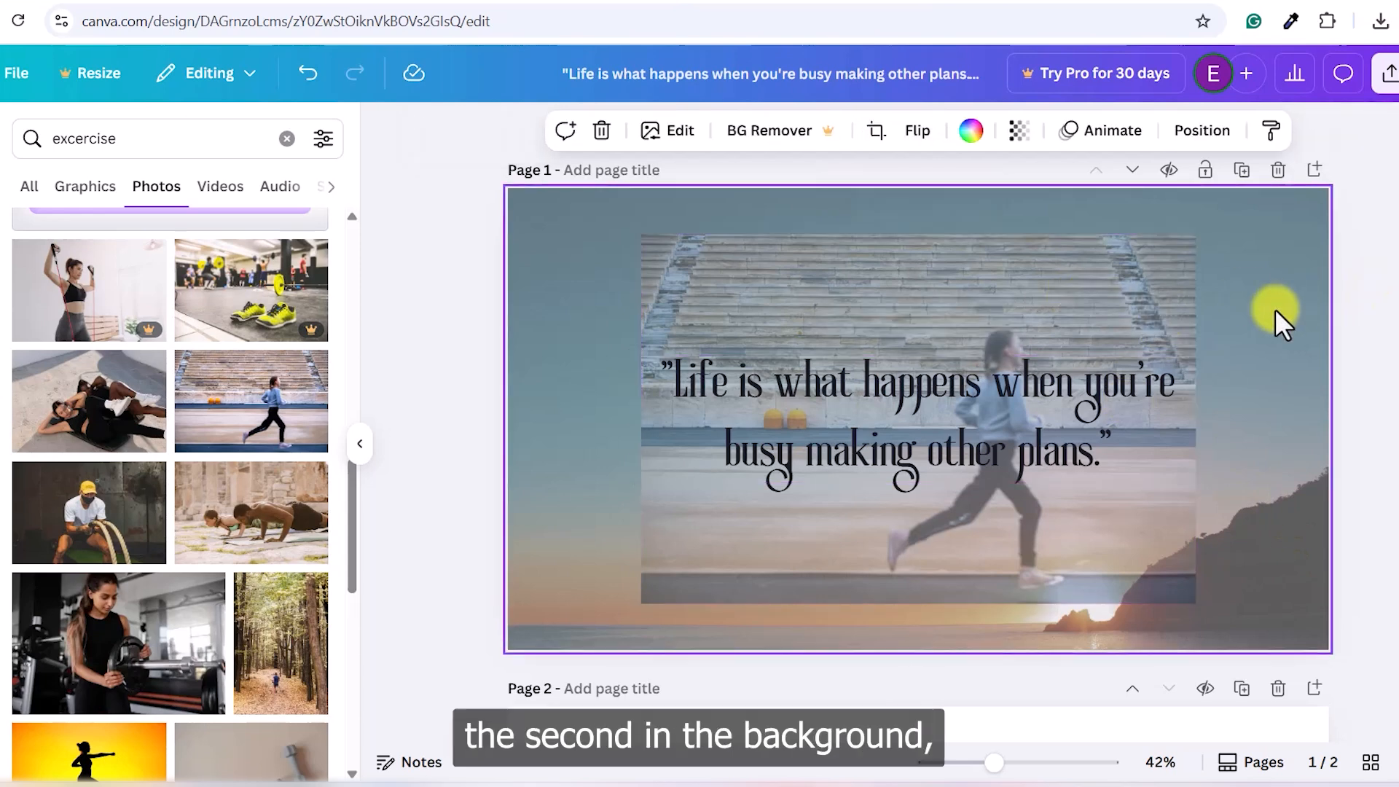
# Change the quote text color on page 1 to solid white.
pyautogui.click(1024, 404)
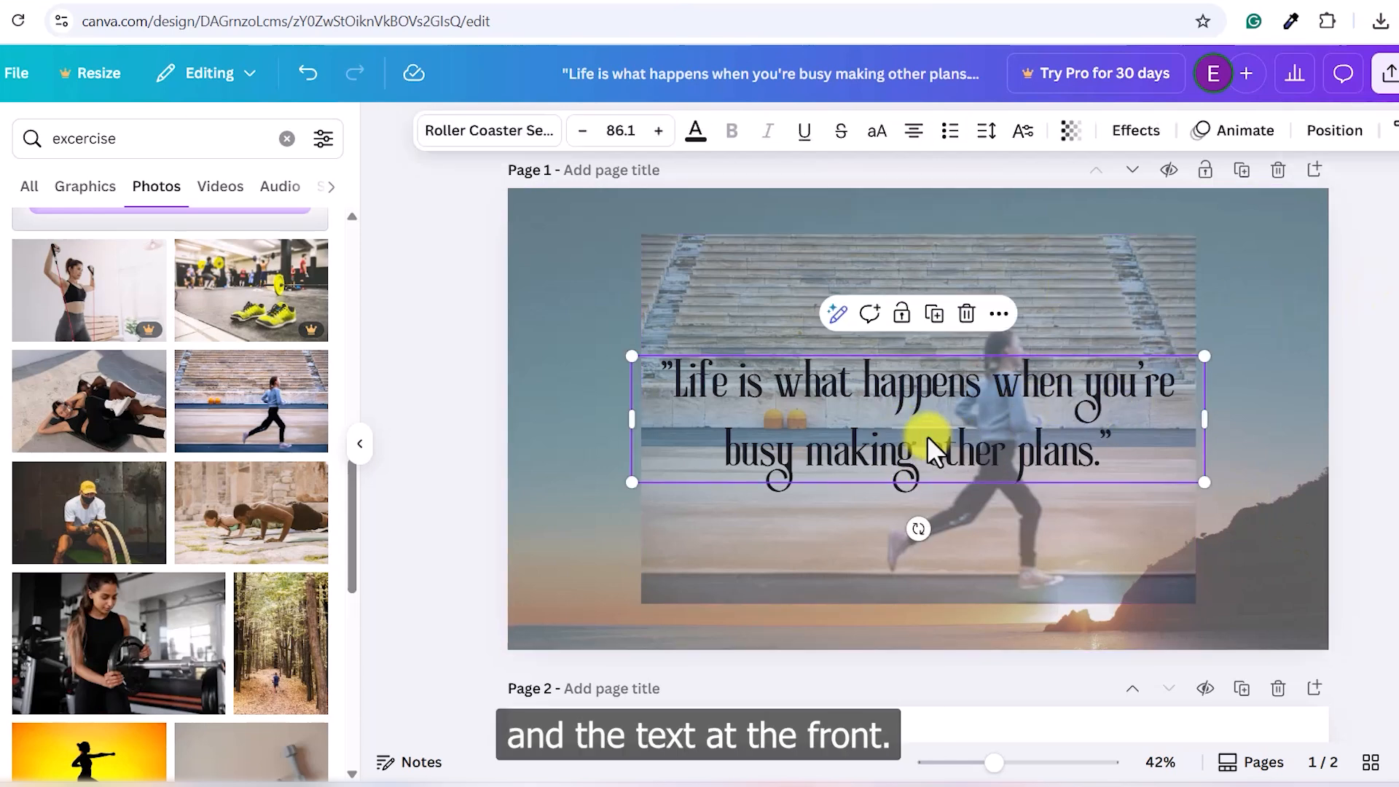
pyautogui.click(696, 131)
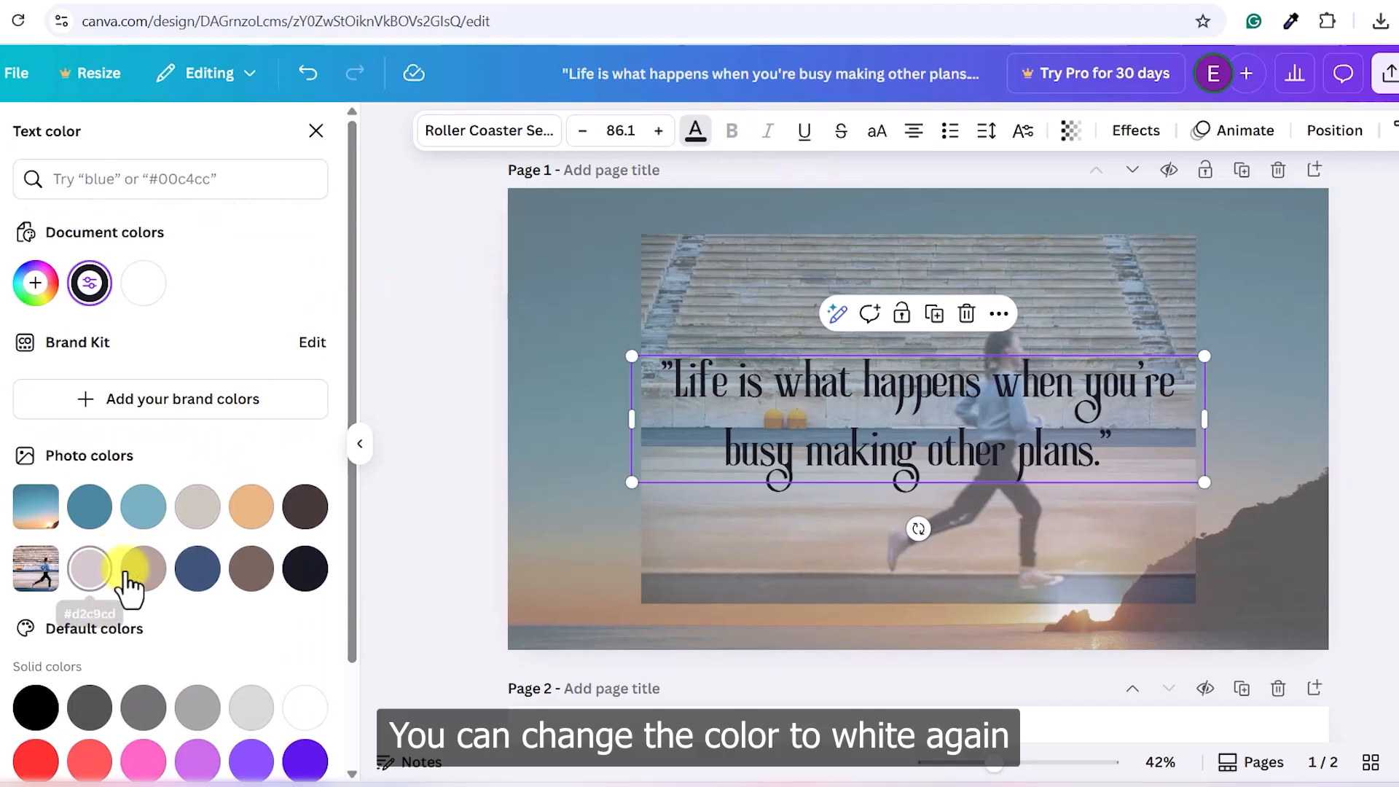
pyautogui.click(304, 706)
pyautogui.click(1290, 447)
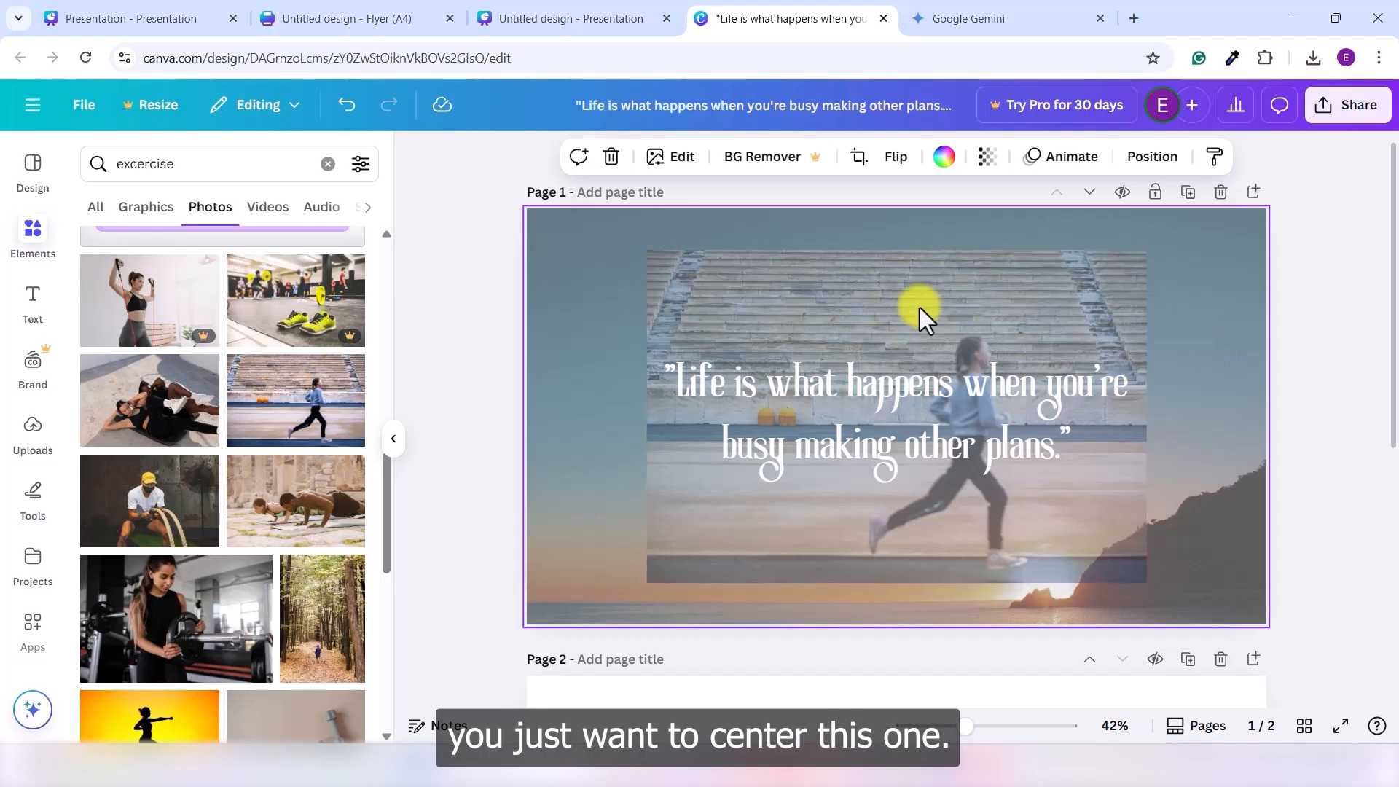
# Try the page alignment options on the running photo: top, left, middle, center, right and bottom.
pyautogui.click(960, 296)
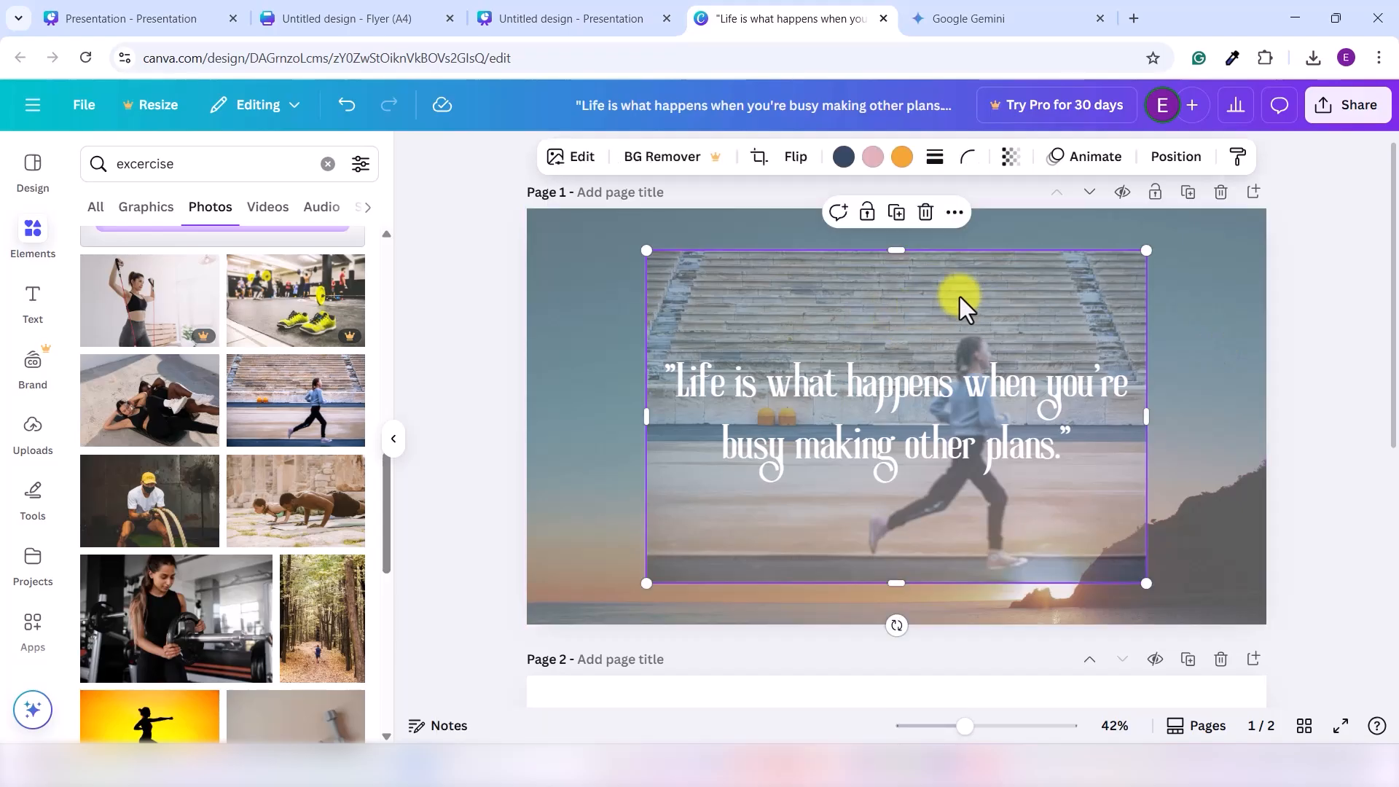
pyautogui.click(1170, 156)
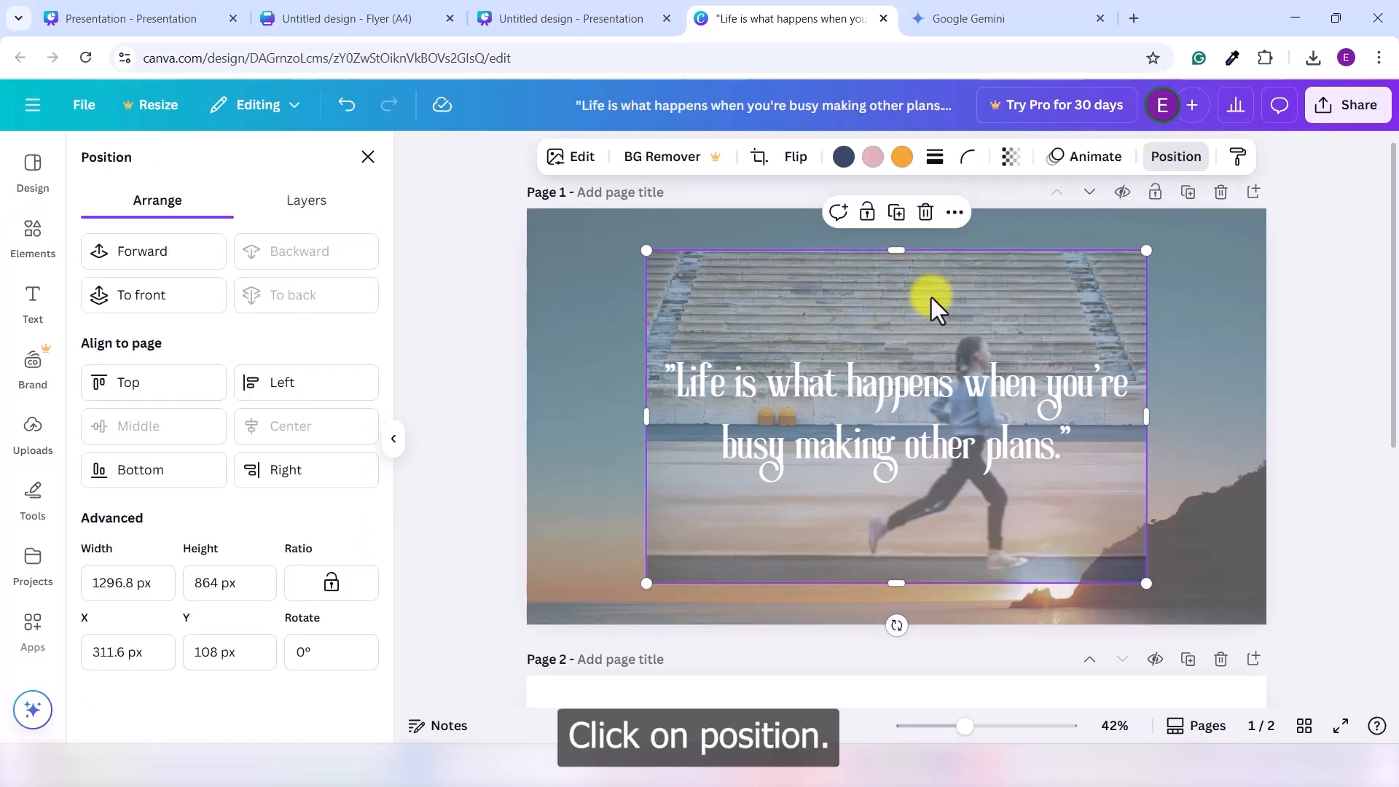
pyautogui.click(167, 393)
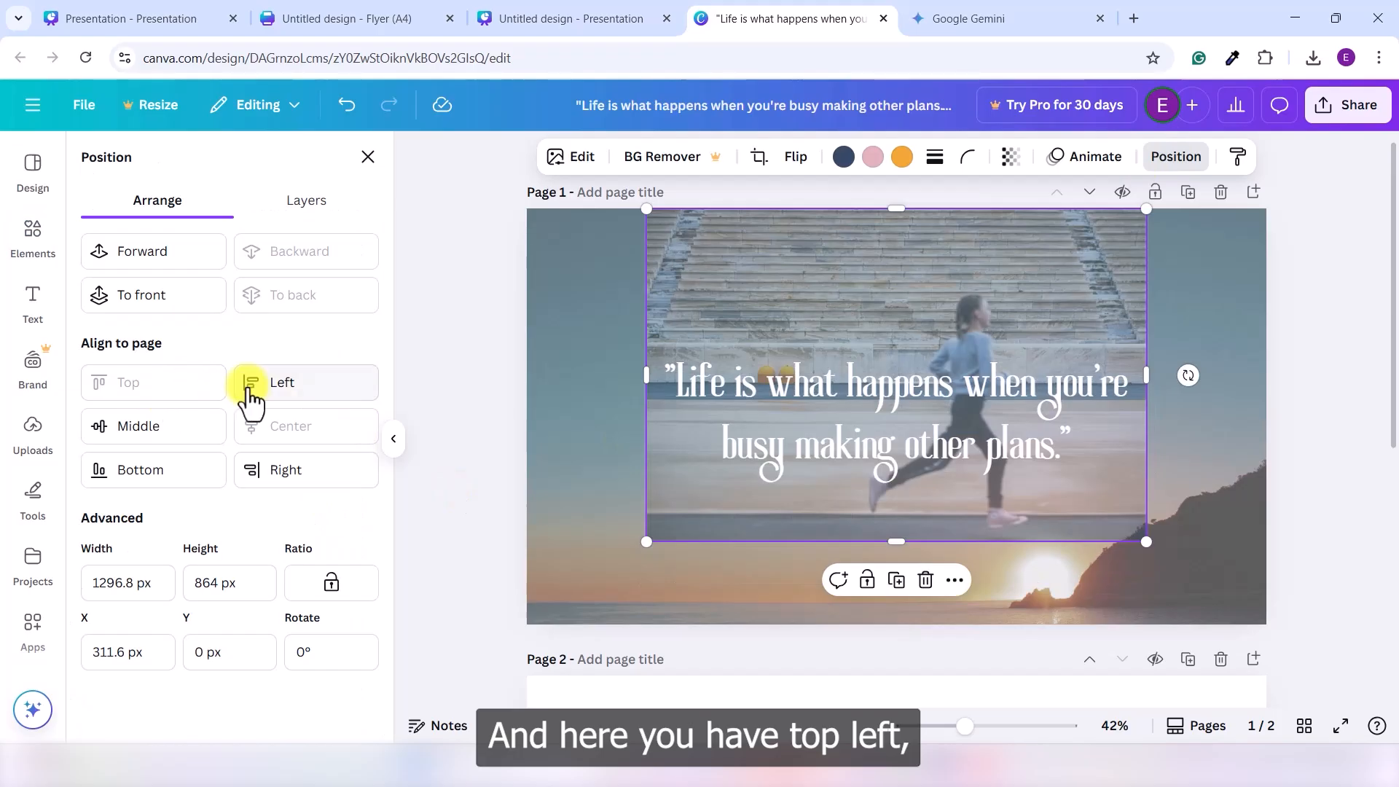
pyautogui.click(274, 386)
pyautogui.click(193, 430)
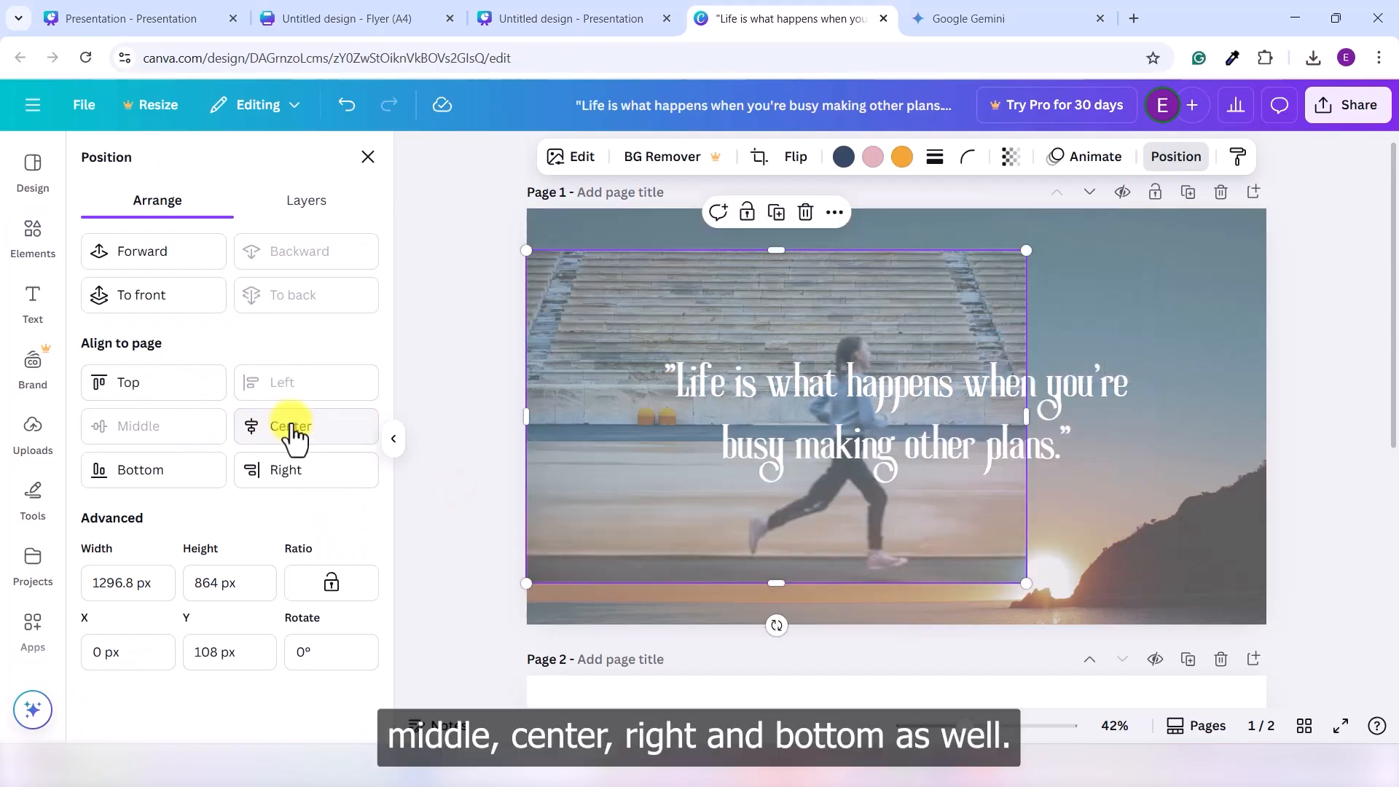
pyautogui.click(289, 432)
pyautogui.click(284, 481)
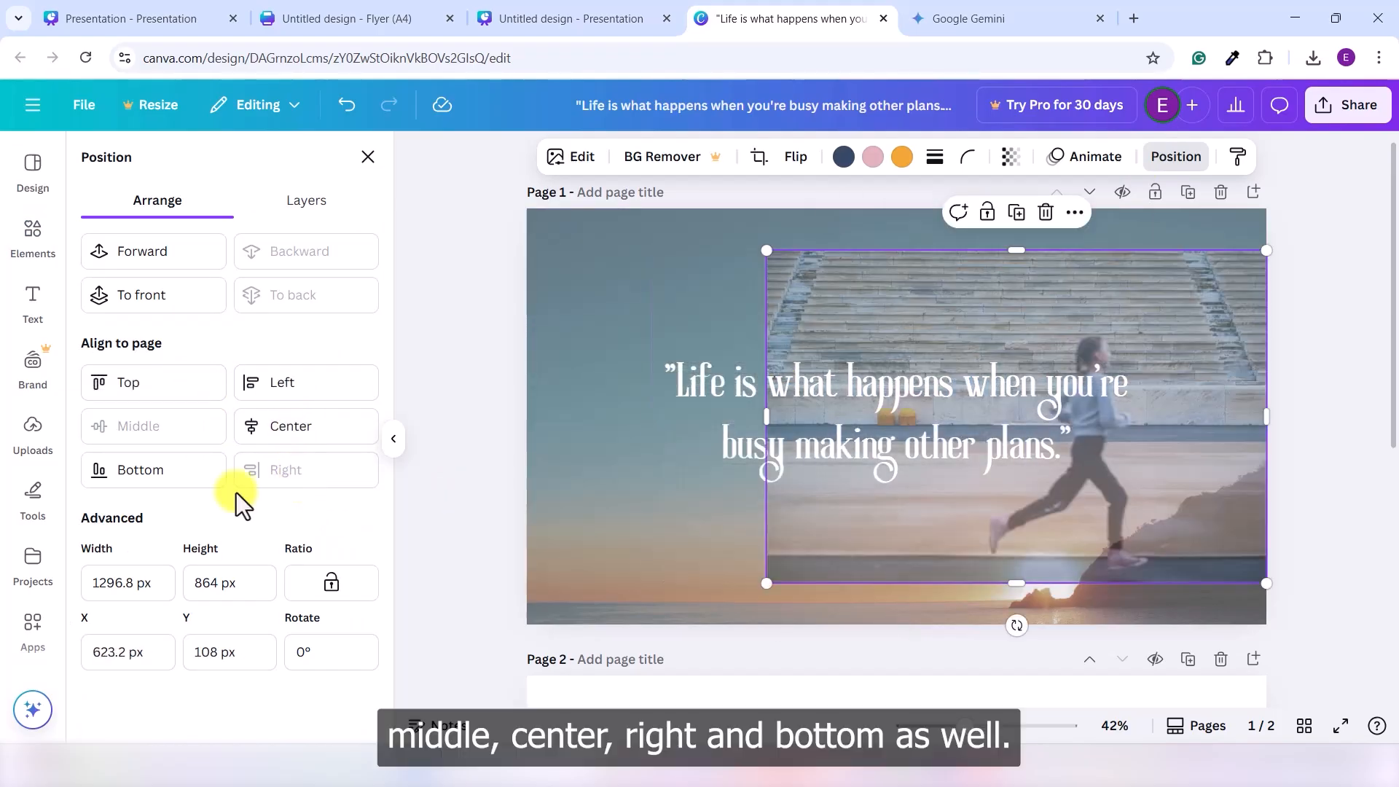
pyautogui.click(193, 474)
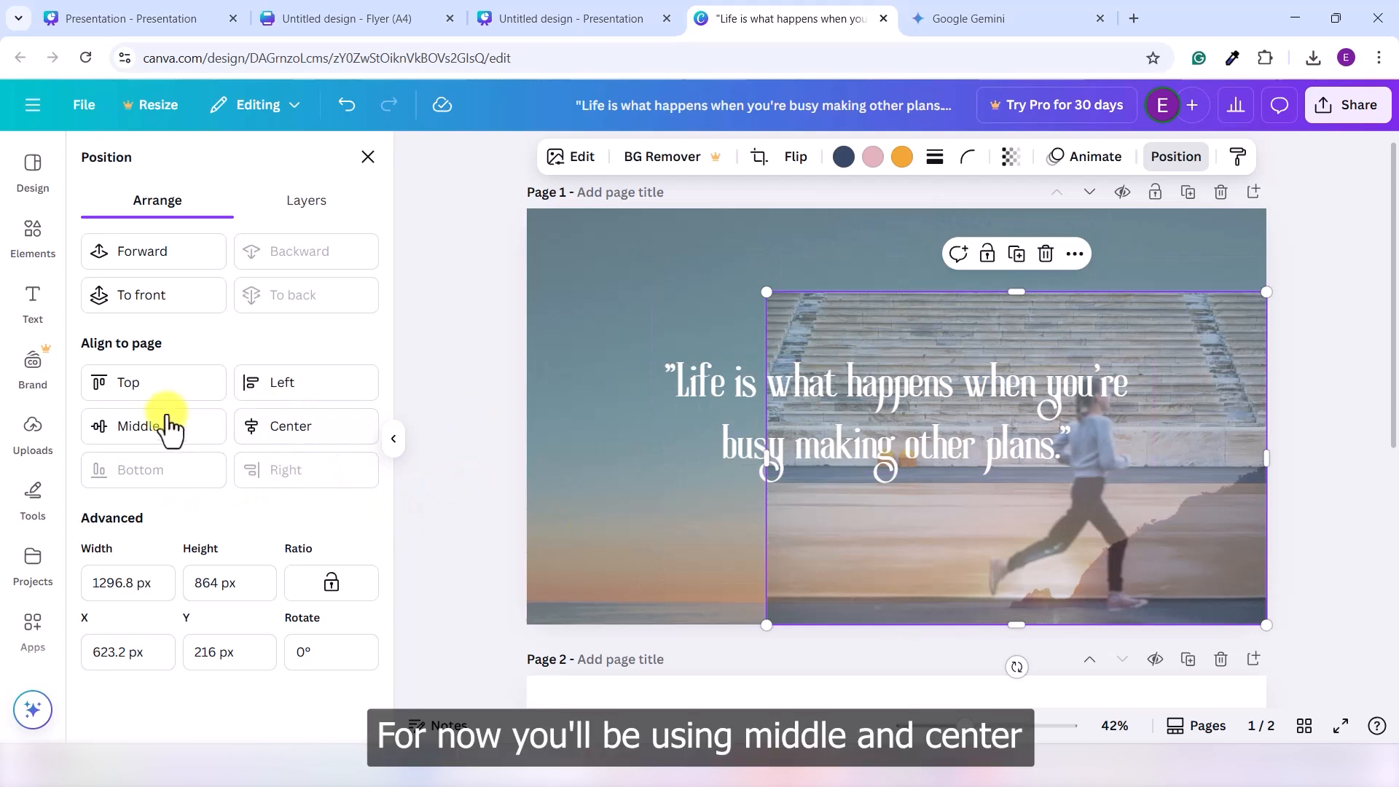
# Align the running photo to the middle and center of page 1.
pyautogui.click(195, 432)
pyautogui.click(328, 435)
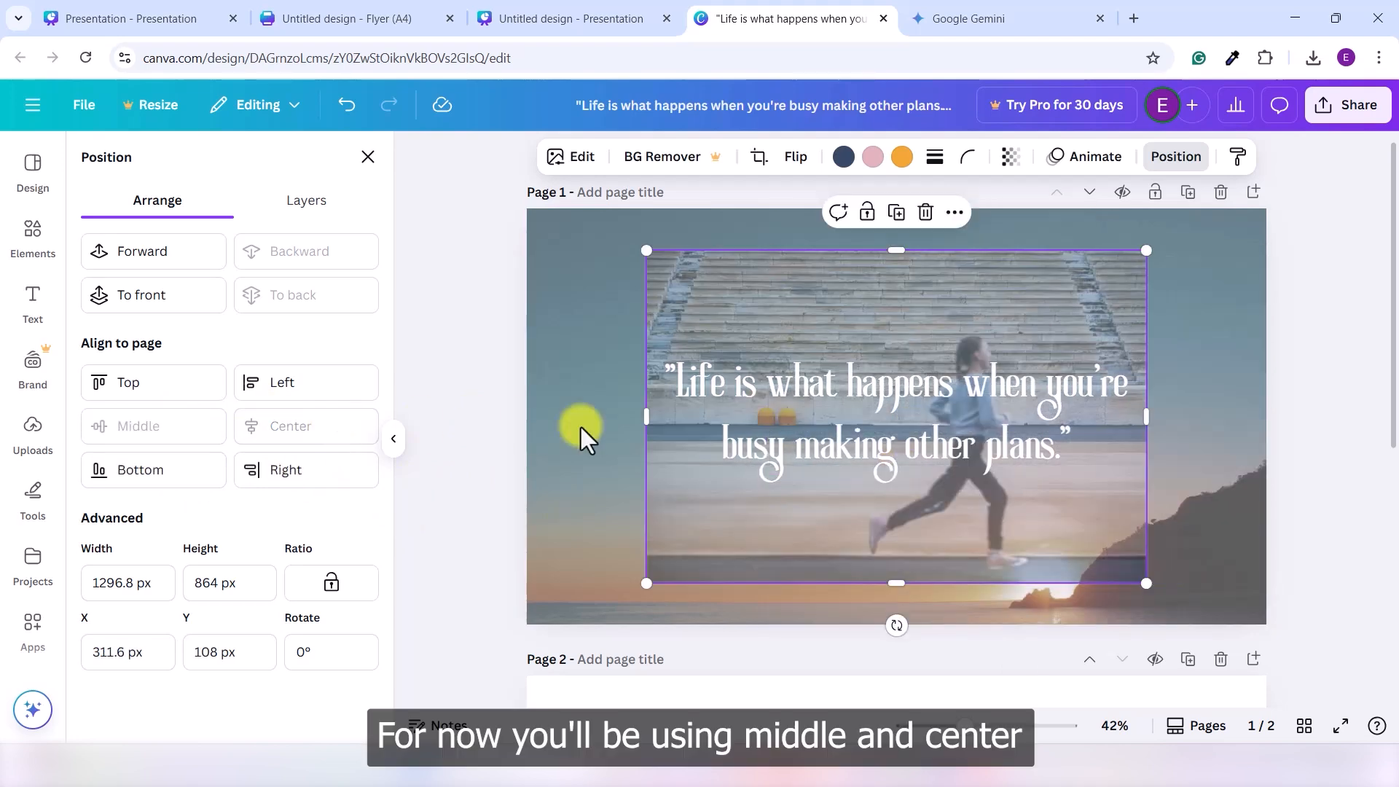
pyautogui.click(1210, 461)
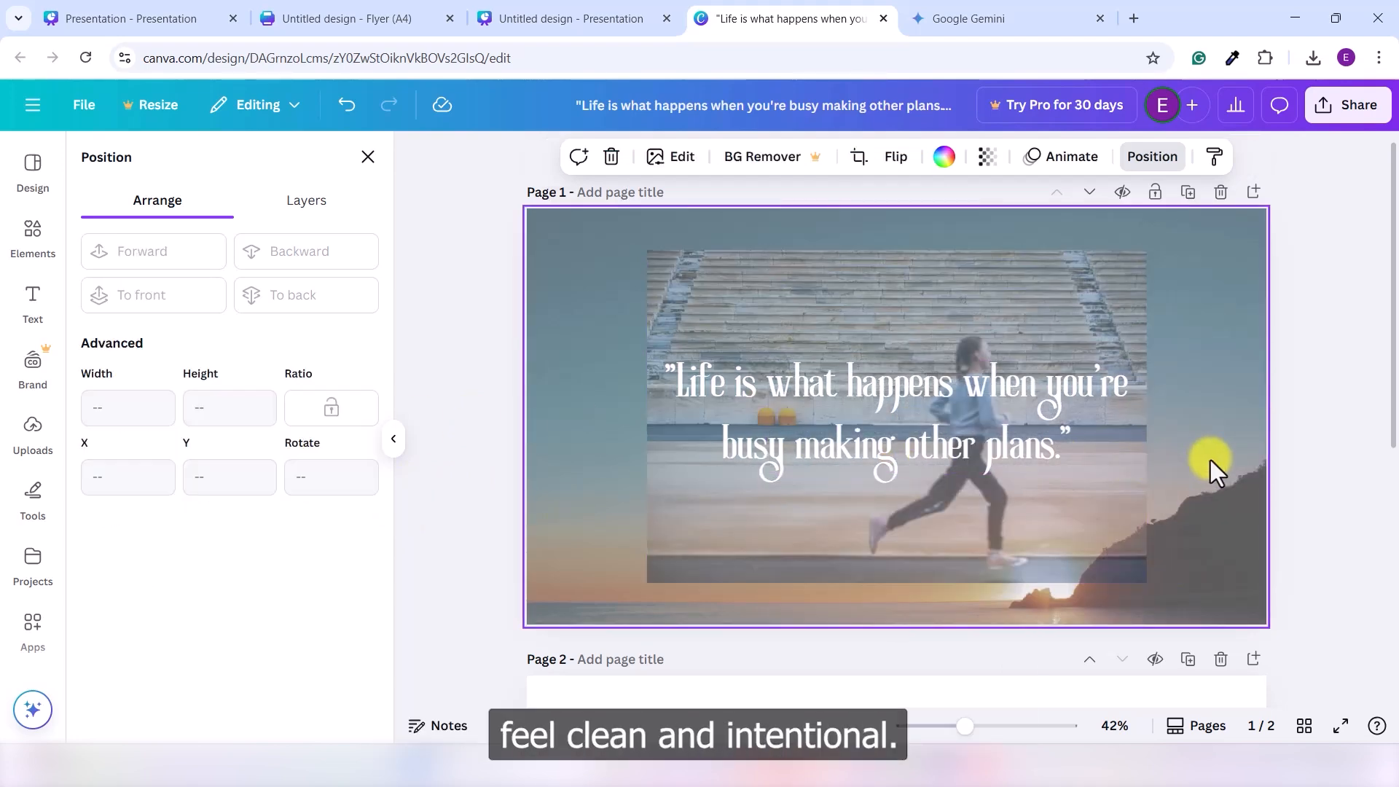